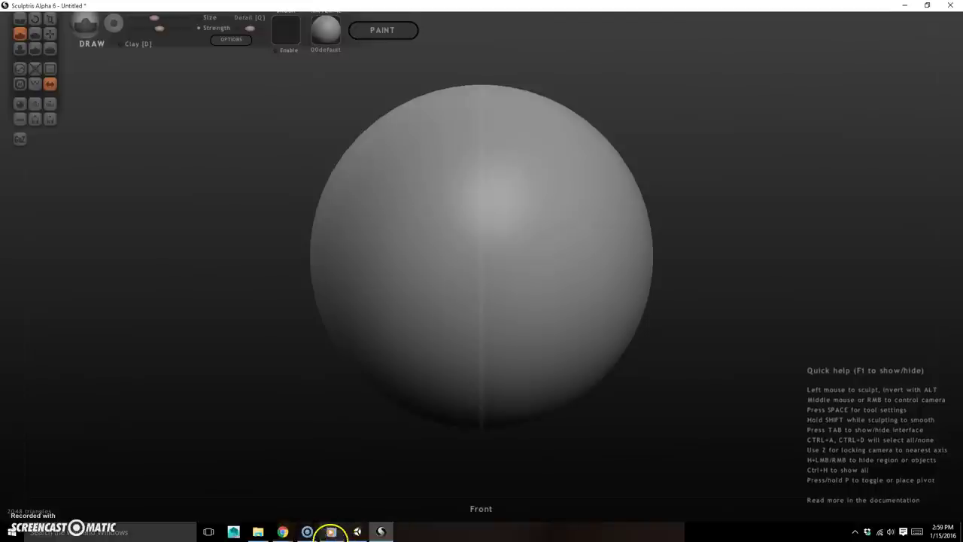
Switch to File Explorer and rename the "animal" folder in demoFiles to "coneAnimal".
{"action": "left_click", "coordinate": [259, 531]}
{"action": "left_click_drag", "start_coordinate": [617, 271], "coordinate": [325, 188]}
{"action": "left_click", "coordinate": [392, 210]}
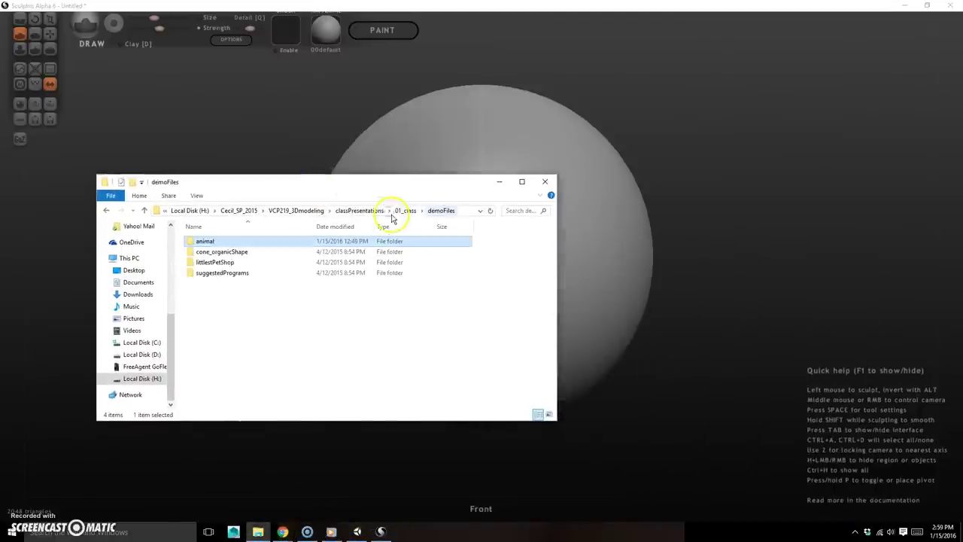
{"action": "left_click", "coordinate": [212, 247]}
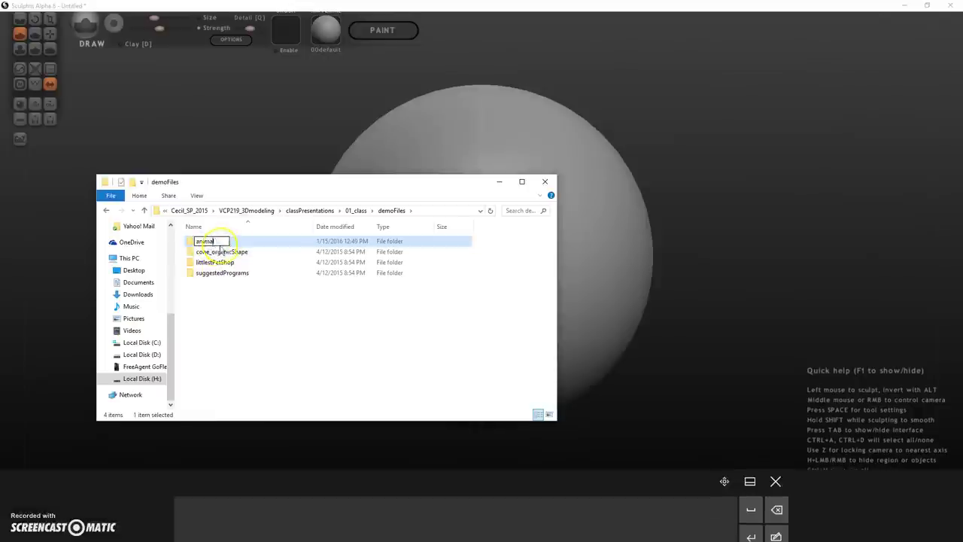
{"action": "left_click", "coordinate": [194, 246]}
{"action": "double_click", "coordinate": [195, 246]}
{"action": "left_click", "coordinate": [397, 210]}
{"action": "left_click", "coordinate": [196, 243]}
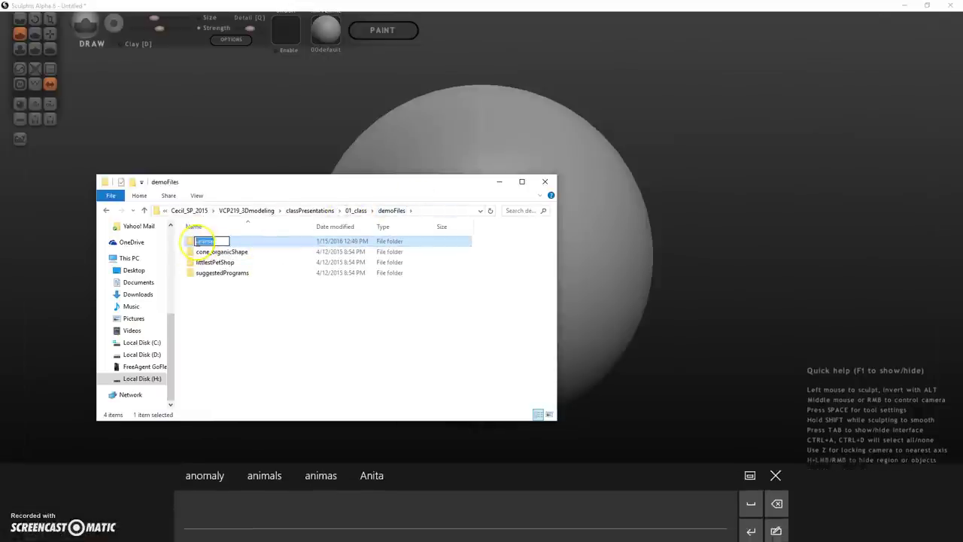
{"action": "left_click", "coordinate": [195, 242]}
{"action": "type", "text": "coneA"}
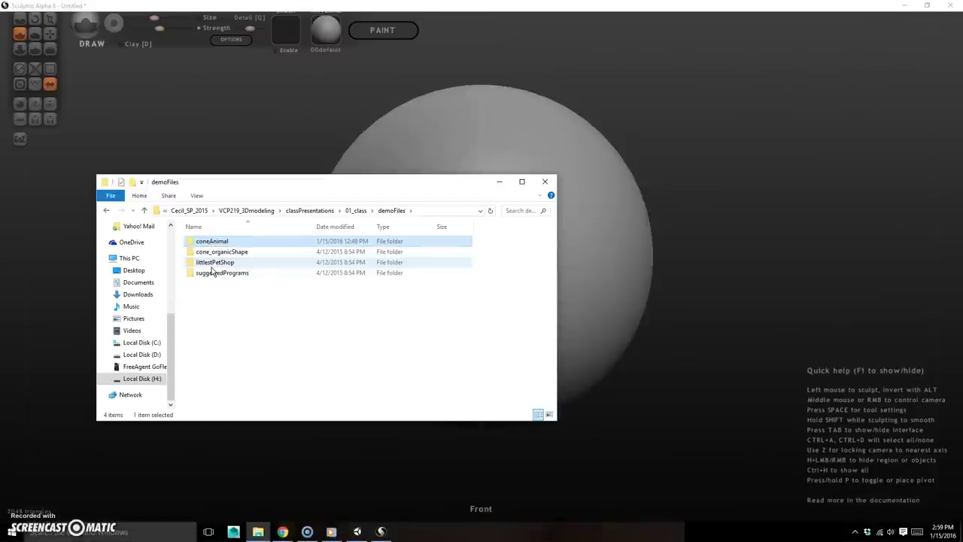
View the reference photos sloth01 to sloth06 in coneAnimal's refImages folder, and return to Sculptris.
{"action": "double_click", "coordinate": [221, 245]}
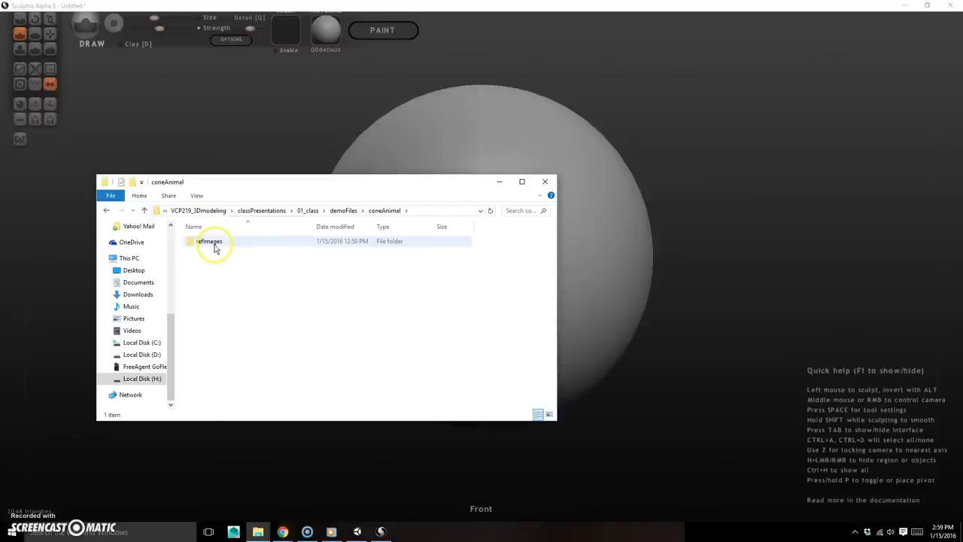
{"action": "double_click", "coordinate": [206, 244]}
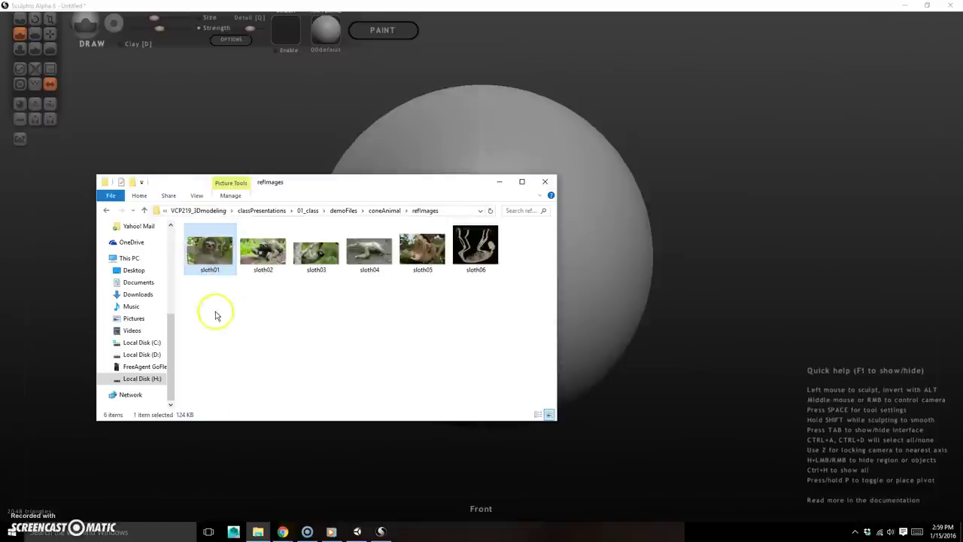
{"action": "double_click", "coordinate": [214, 255]}
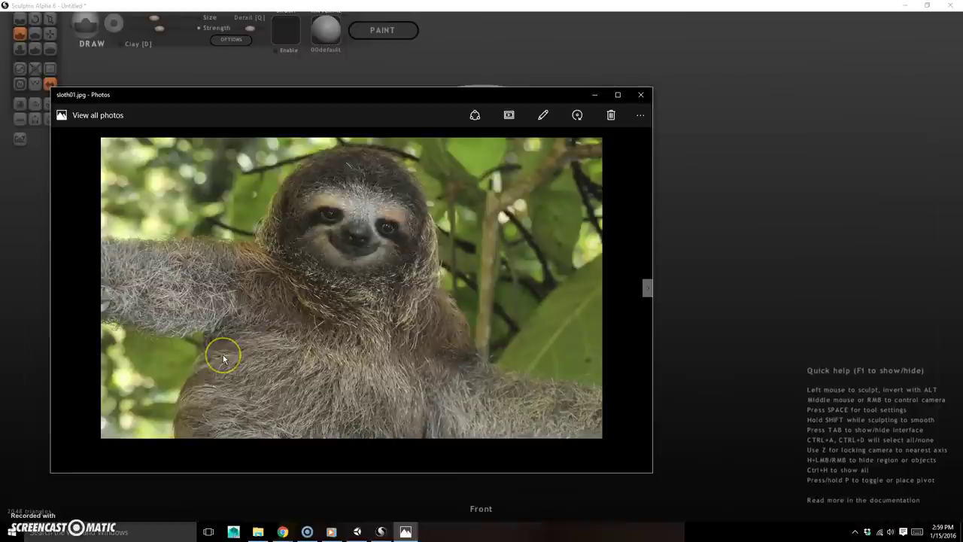
{"action": "left_click", "coordinate": [650, 277]}
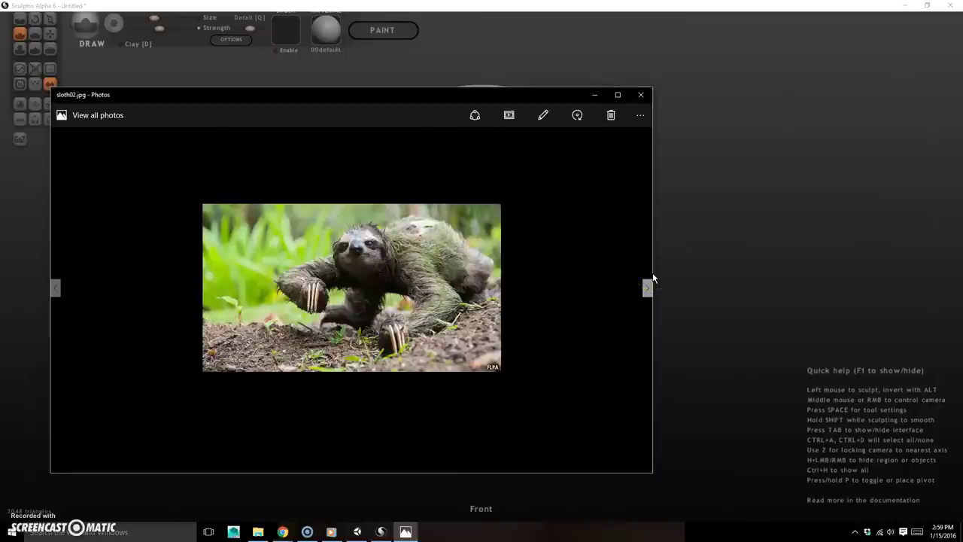
{"action": "left_click", "coordinate": [652, 277]}
{"action": "left_click", "coordinate": [653, 279]}
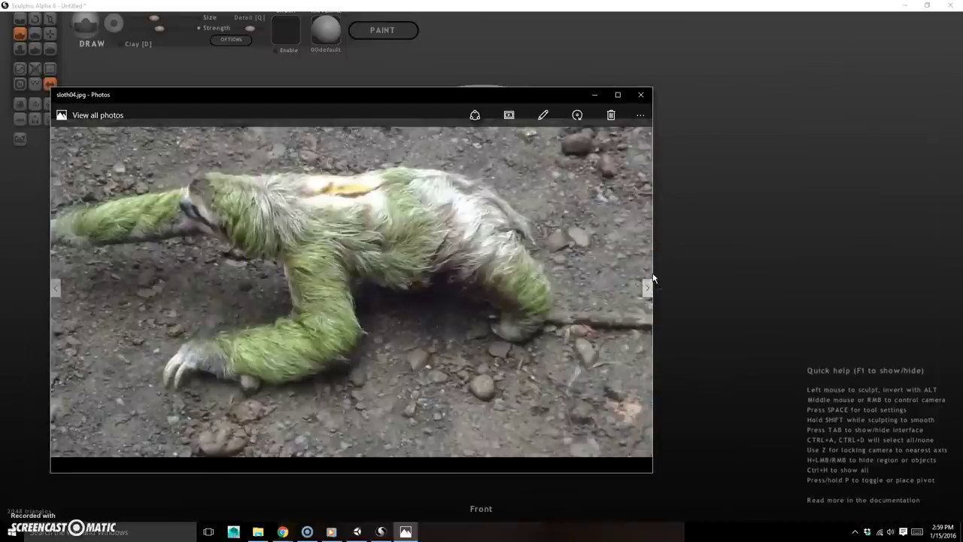
{"action": "left_click", "coordinate": [648, 287]}
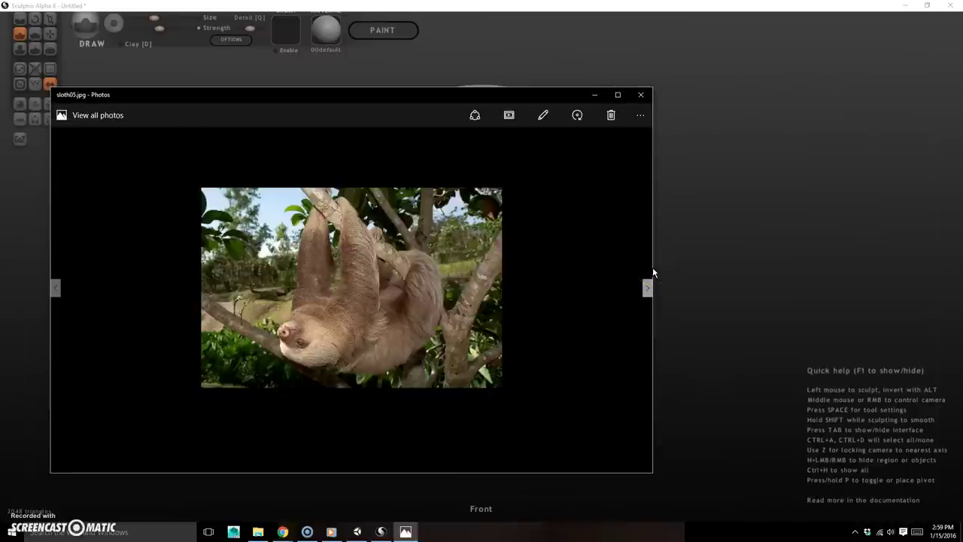
{"action": "left_click", "coordinate": [654, 270]}
{"action": "left_click", "coordinate": [652, 284]}
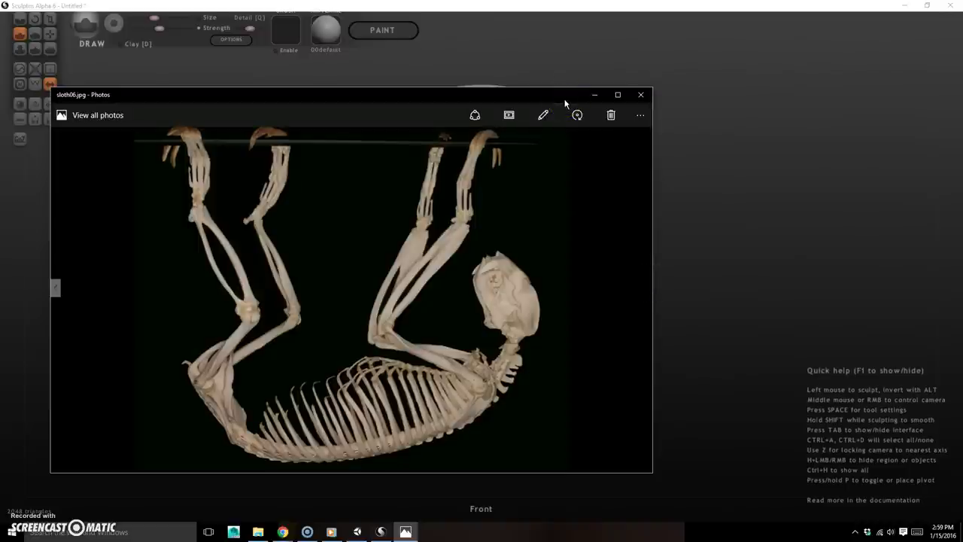
{"action": "left_click", "coordinate": [641, 96]}
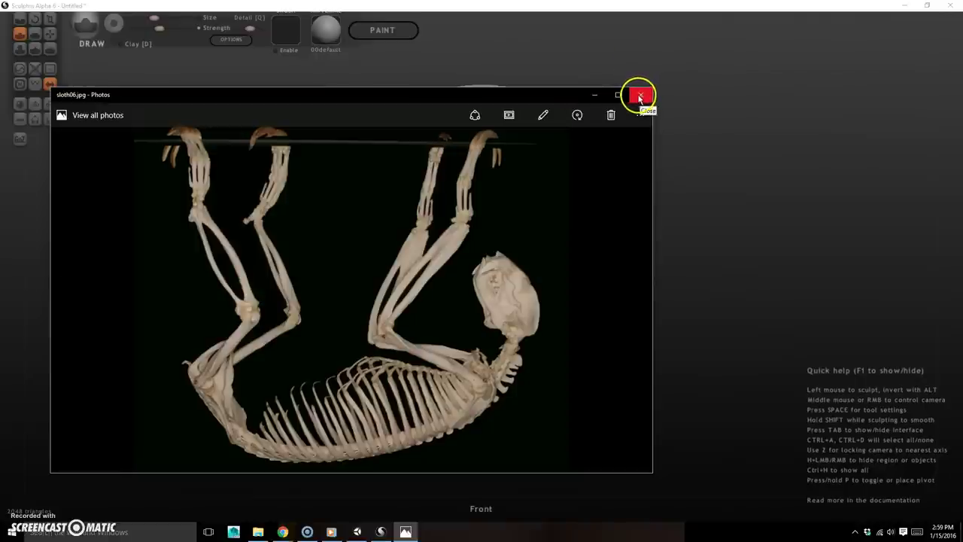
{"action": "left_click", "coordinate": [595, 95]}
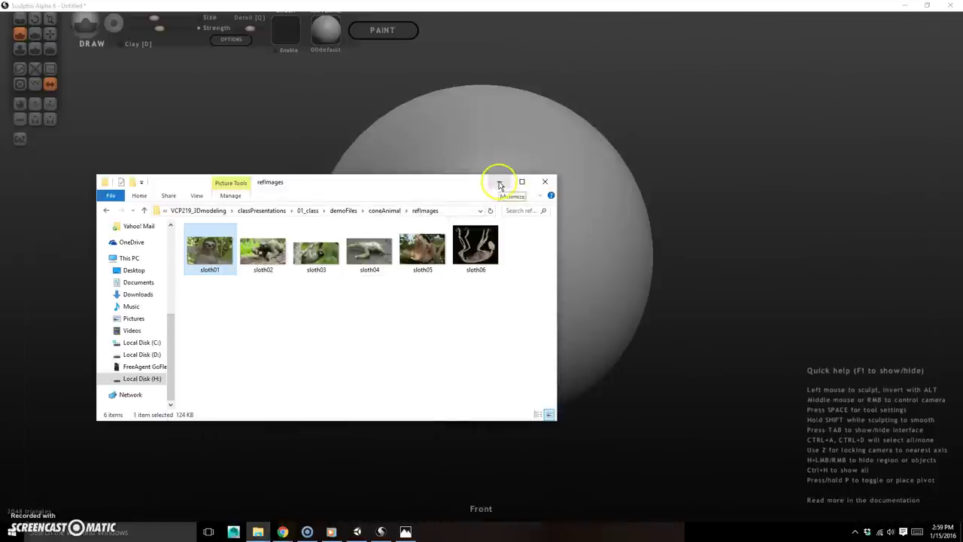
{"action": "left_click", "coordinate": [500, 185]}
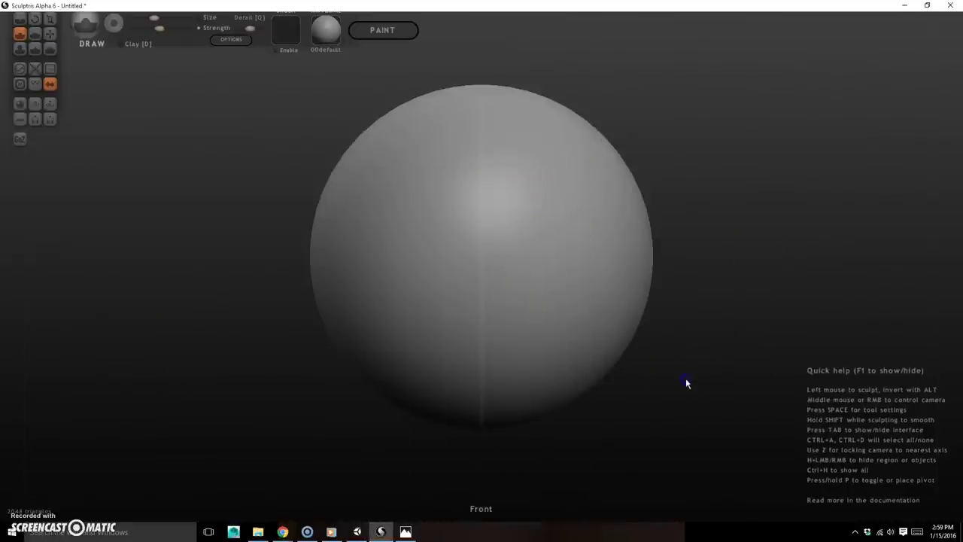
Restore and re-maximize the Sculptris window to bring its cut-off tool controls fully into view.
{"action": "right_click_drag", "start_coordinate": [696, 393], "coordinate": [652, 389], "text": "alt"}
{"action": "right_click_drag", "start_coordinate": [668, 357], "coordinate": [693, 355], "text": "alt"}
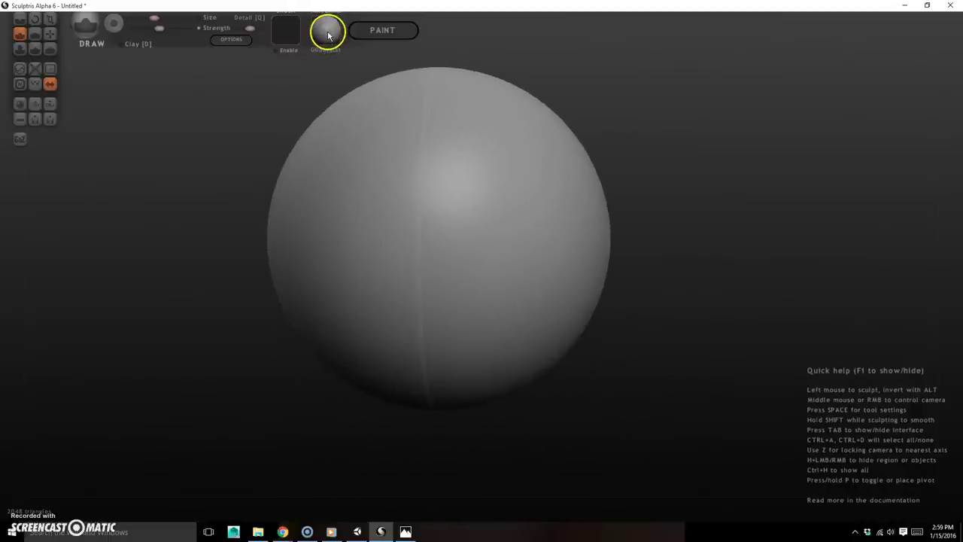
{"action": "double_click", "coordinate": [386, 7]}
{"action": "double_click", "coordinate": [477, 6]}
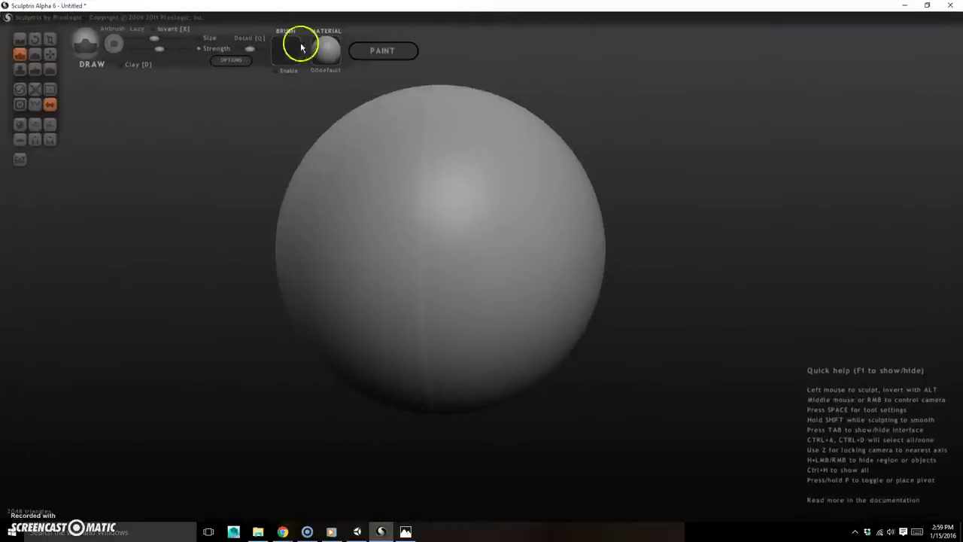
{"action": "left_click", "coordinate": [327, 48]}
{"action": "left_click", "coordinate": [165, 137]}
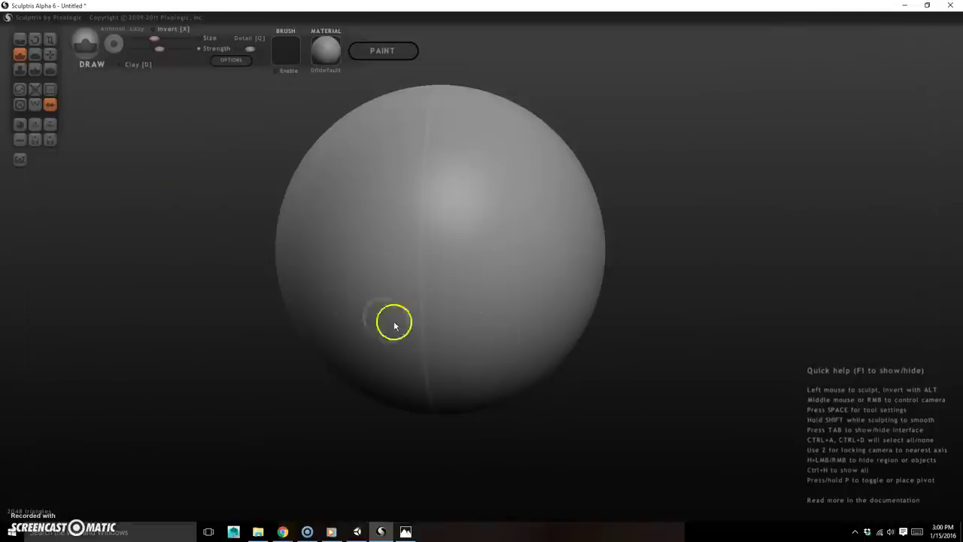
{"action": "left_click", "coordinate": [49, 106]}
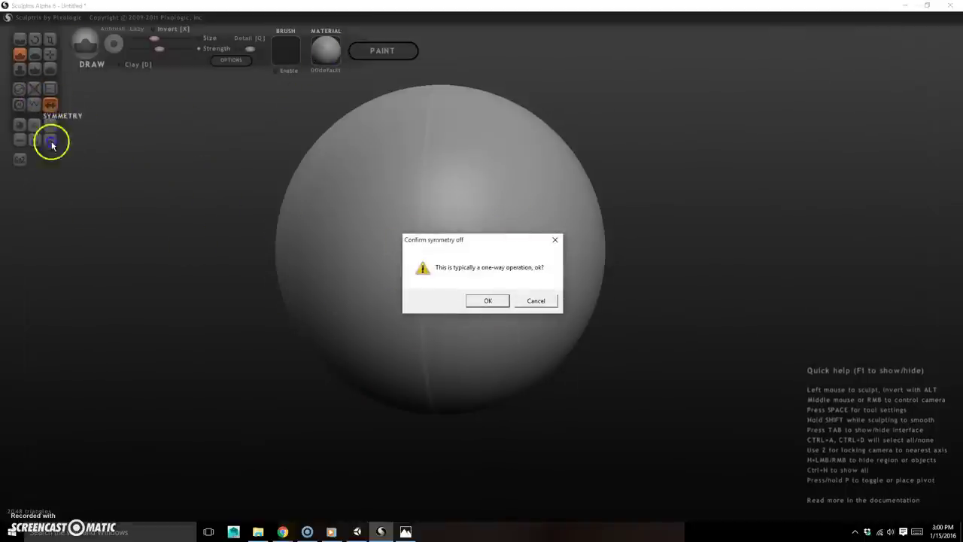
{"action": "left_click", "coordinate": [537, 300]}
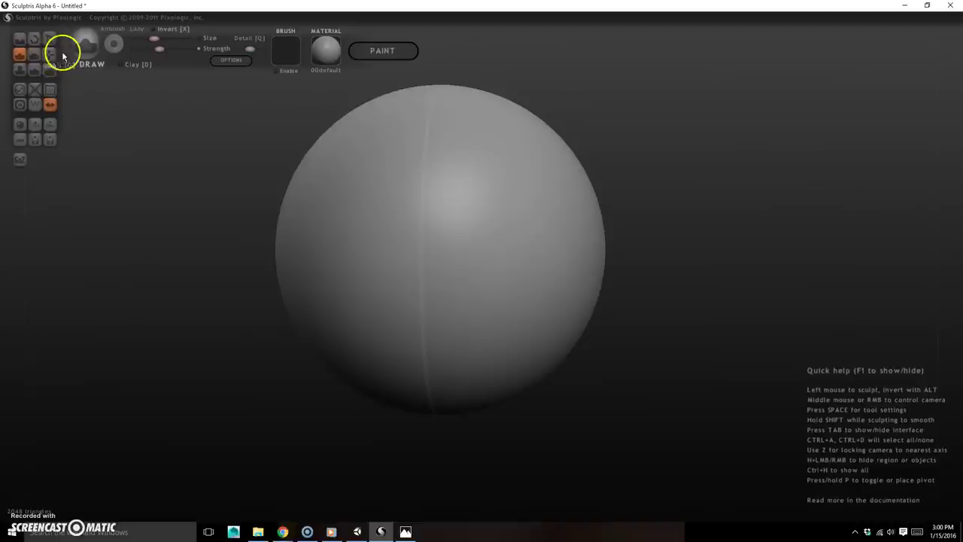
Examine the sphere from different angles and distances, snapping between the Right and Front views and finishing in the Right view.
{"action": "right_click_drag", "start_coordinate": [654, 413], "coordinate": [610, 412]}
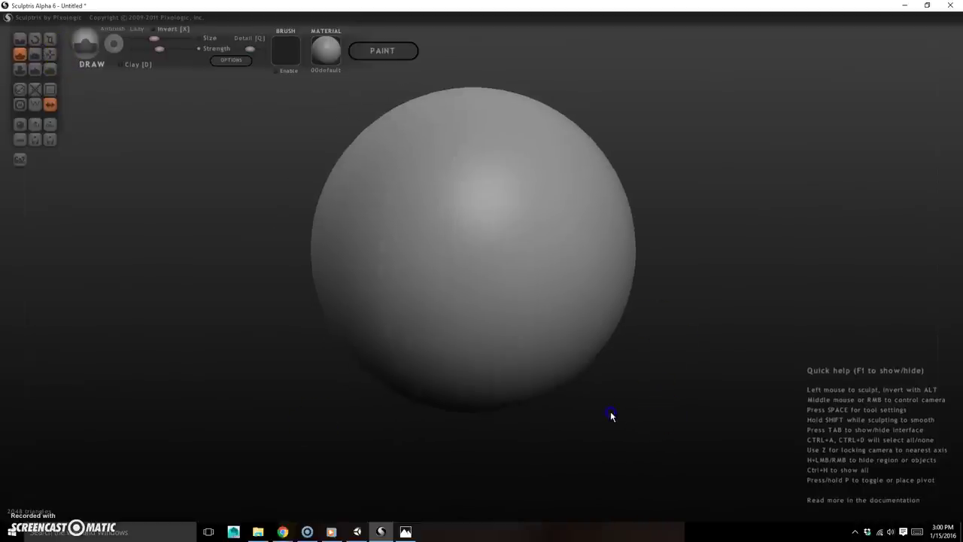
{"action": "right_click_drag", "start_coordinate": [672, 384], "coordinate": [543, 387]}
{"action": "right_click_drag", "start_coordinate": [600, 366], "coordinate": [147, 257], "text": "alt"}
{"action": "mouse_move", "coordinate": [573, 341]}
{"action": "right_mouse_down"}
{"action": "mouse_move", "coordinate": [551, 345]}
{"action": "mouse_move", "coordinate": [575, 342]}
{"action": "right_mouse_up"}
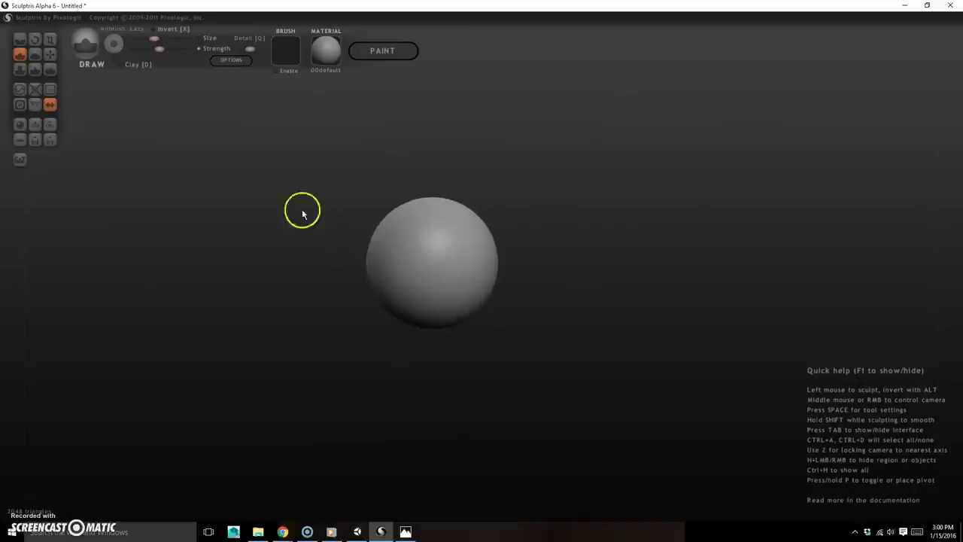
{"action": "mouse_move", "coordinate": [551, 375]}
{"action": "right_mouse_down", "text": "alt"}
{"action": "mouse_move", "coordinate": [536, 382]}
{"action": "mouse_move", "coordinate": [544, 380]}
{"action": "right_mouse_up", "text": "alt"}
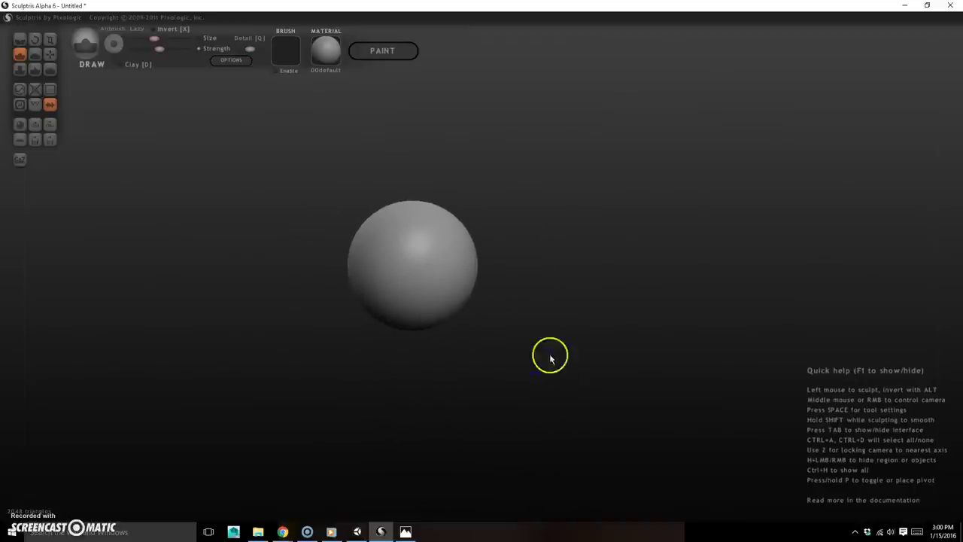
{"action": "right_click_drag", "start_coordinate": [529, 324], "coordinate": [549, 336]}
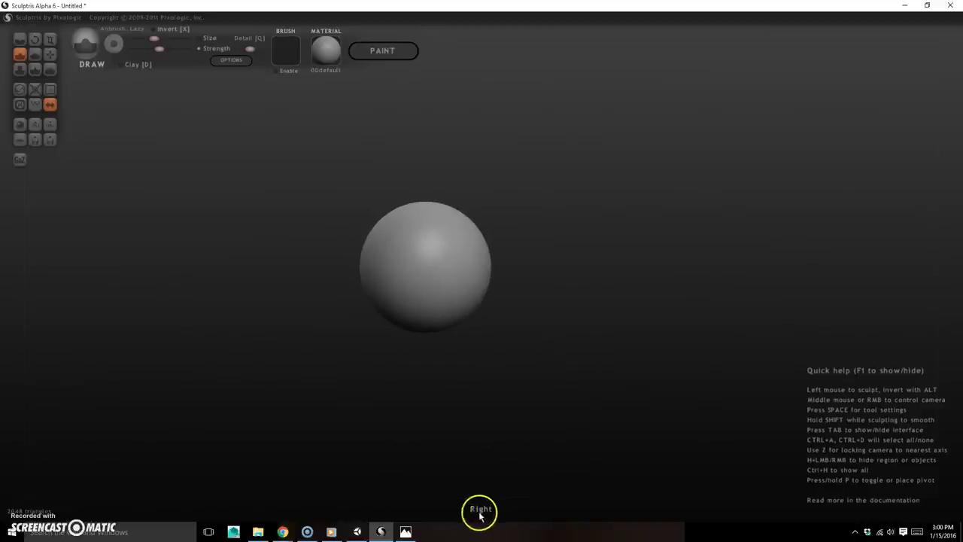
{"action": "right_click_drag", "start_coordinate": [481, 383], "coordinate": [616, 386]}
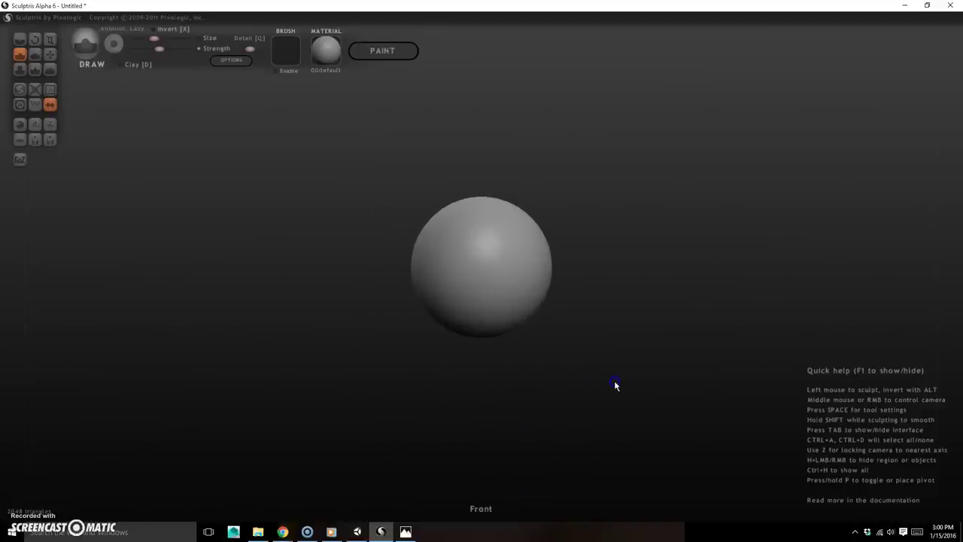
{"action": "right_click_drag", "start_coordinate": [625, 287], "coordinate": [613, 348], "text": "shift"}
{"action": "right_click_drag", "start_coordinate": [644, 411], "coordinate": [557, 412]}
{"action": "right_click_drag", "start_coordinate": [654, 386], "coordinate": [542, 391]}
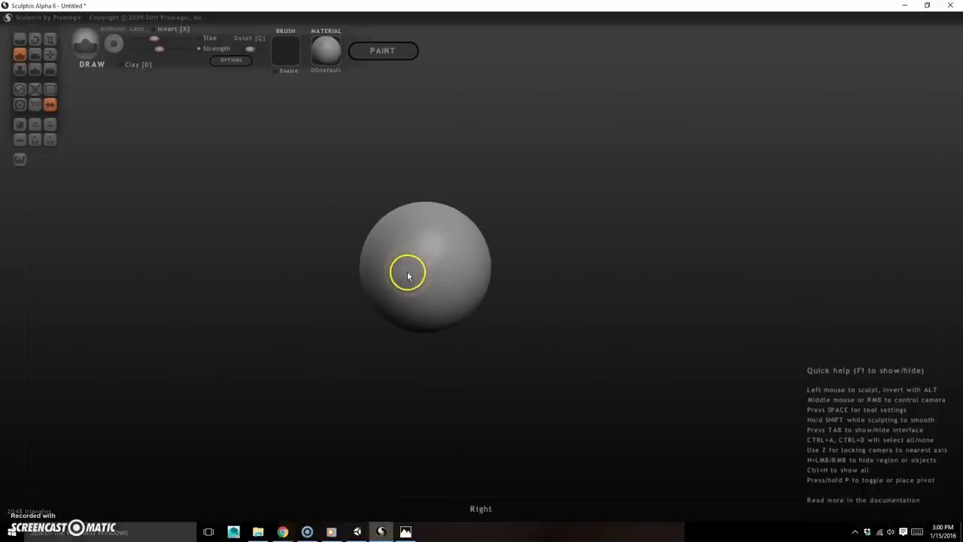
Try Draw brush strokes on the side of the sphere, with Clay off and with Clay on, and undo them.
{"action": "left_click", "coordinate": [50, 57]}
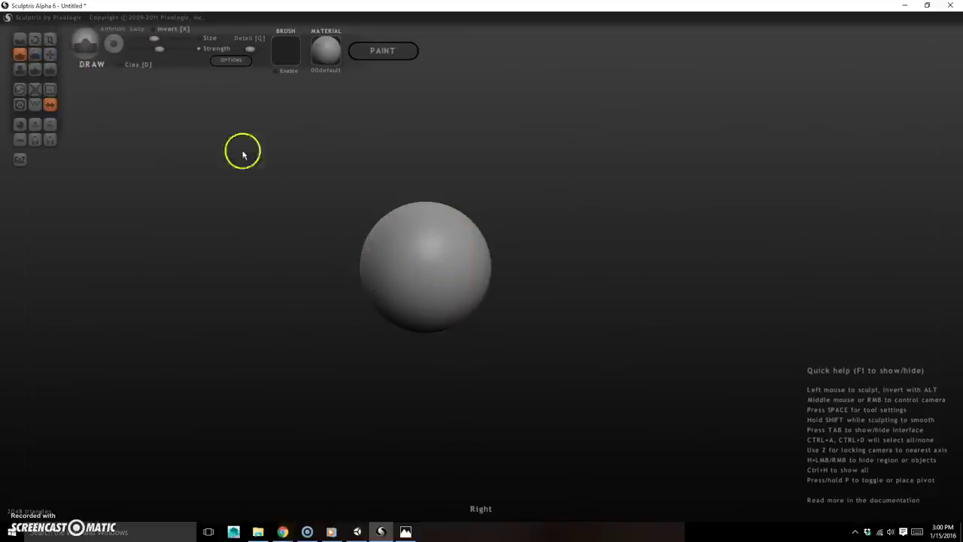
{"action": "left_click", "coordinate": [20, 56]}
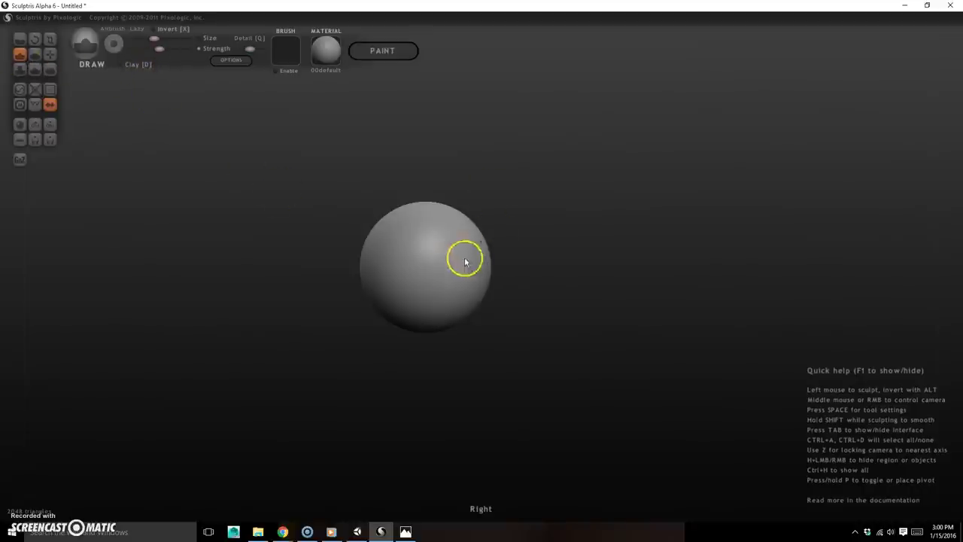
{"action": "left_click", "coordinate": [133, 65]}
{"action": "right_click_drag", "start_coordinate": [531, 278], "coordinate": [812, 357], "text": "alt"}
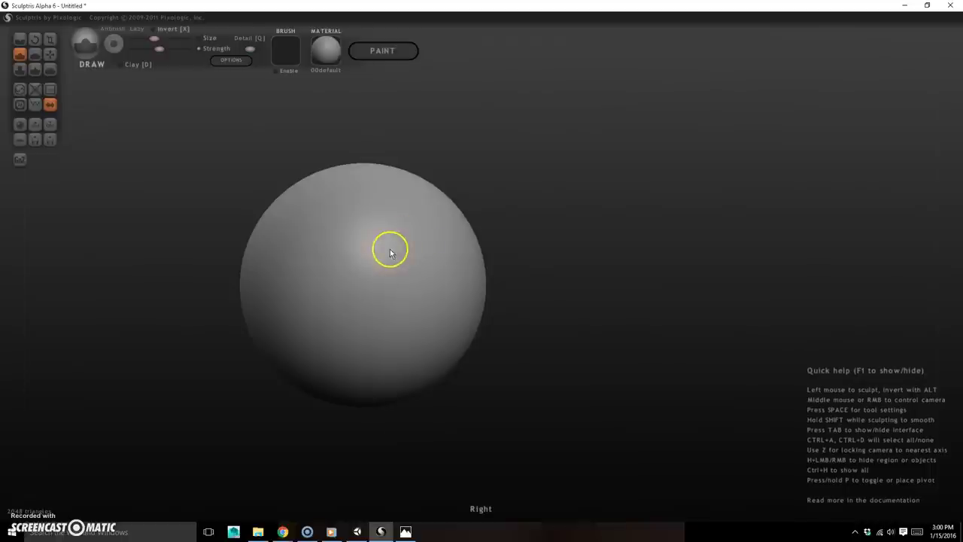
{"action": "mouse_move", "coordinate": [410, 225]}
{"action": "left_mouse_down"}
{"action": "mouse_move", "coordinate": [359, 297]}
{"action": "mouse_move", "coordinate": [402, 228]}
{"action": "left_mouse_up"}
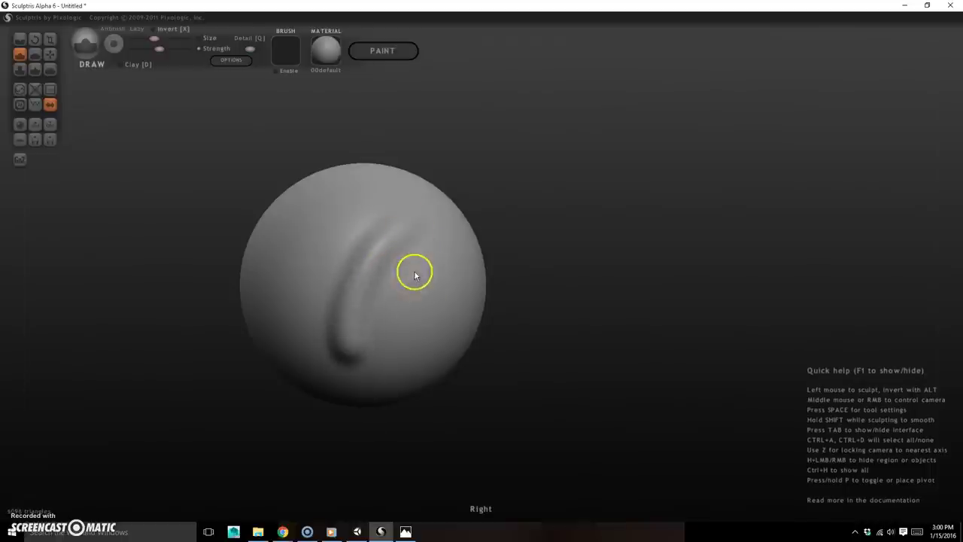
{"action": "left_click_drag", "start_coordinate": [442, 261], "coordinate": [418, 301]}
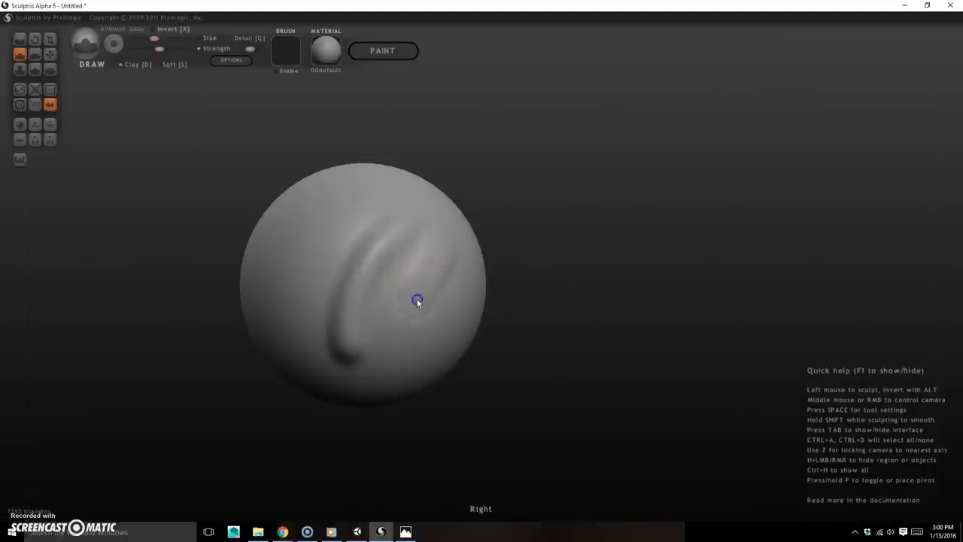
{"action": "left_click_drag", "start_coordinate": [444, 246], "coordinate": [410, 348]}
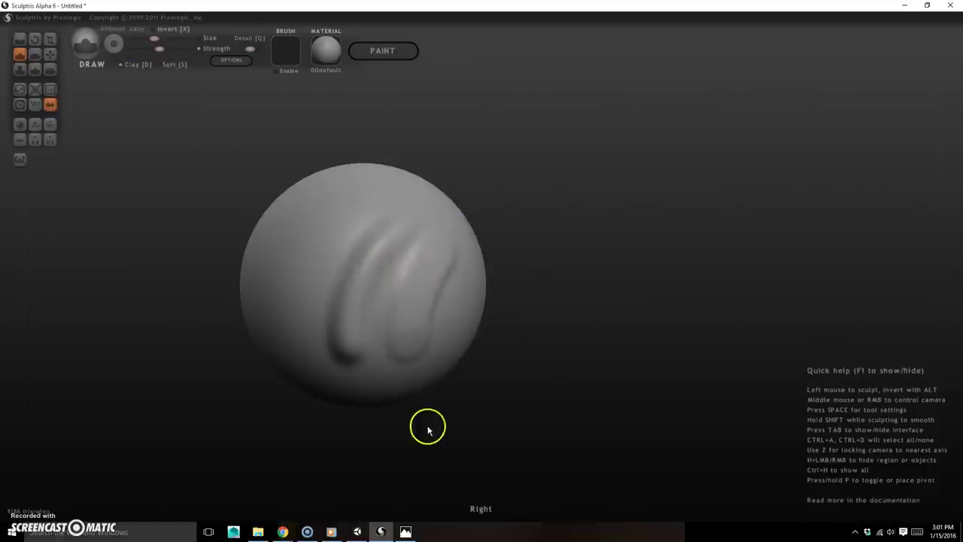
{"action": "key", "text": "ctrl+z"}
{"action": "key", "text": "ctrl+z"}
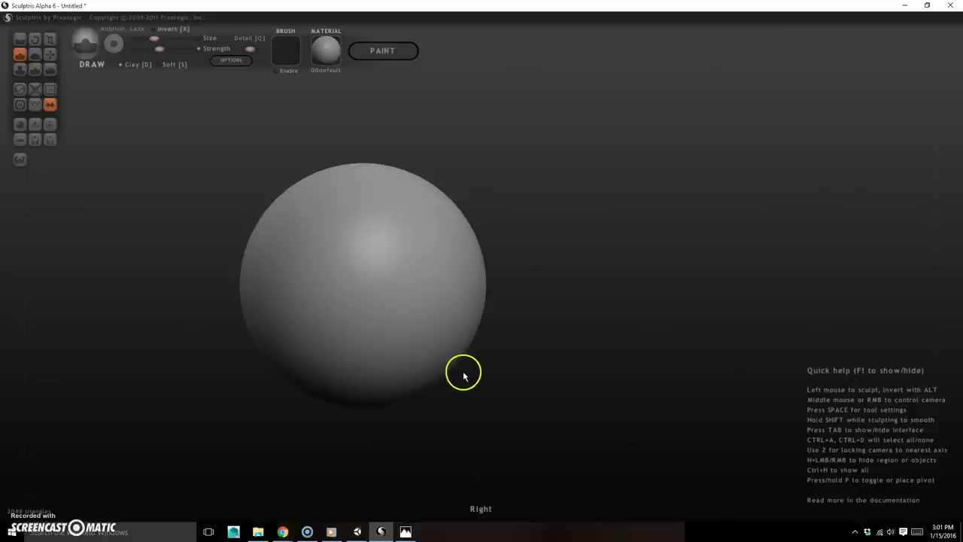
Try pulling one side of the sphere outward into a pear shape with the Grab tool, and undo it.
{"action": "left_click", "coordinate": [50, 54]}
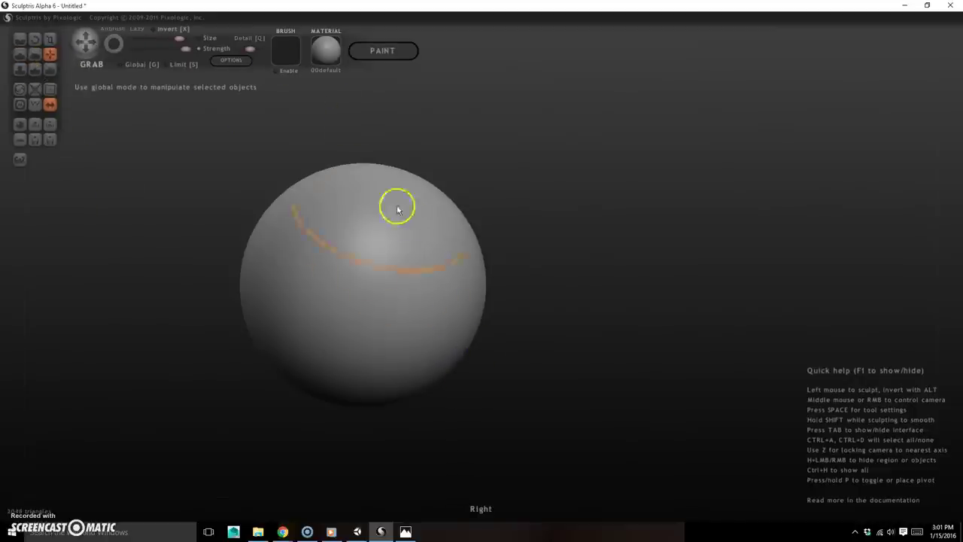
{"action": "left_click_drag", "start_coordinate": [286, 243], "coordinate": [120, 249]}
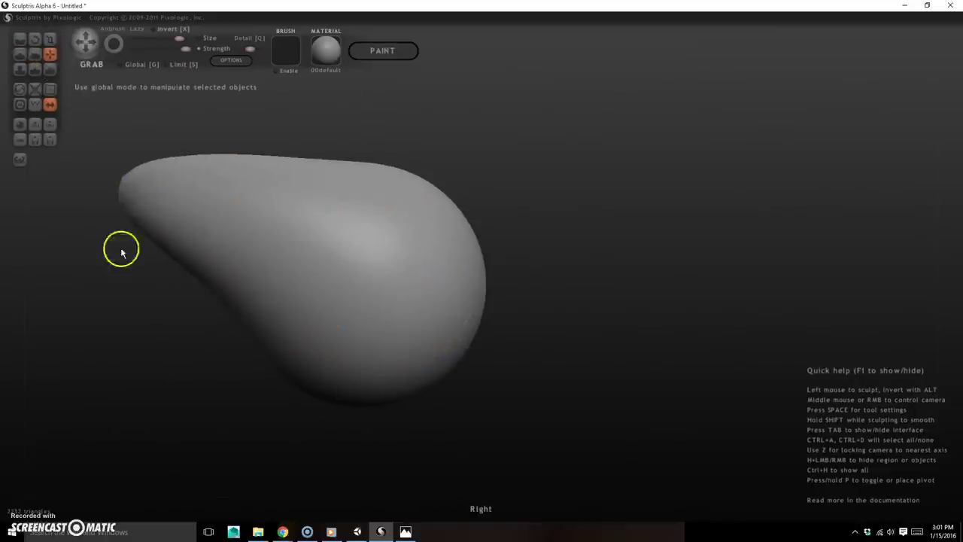
{"action": "key", "text": "ctrl+z"}
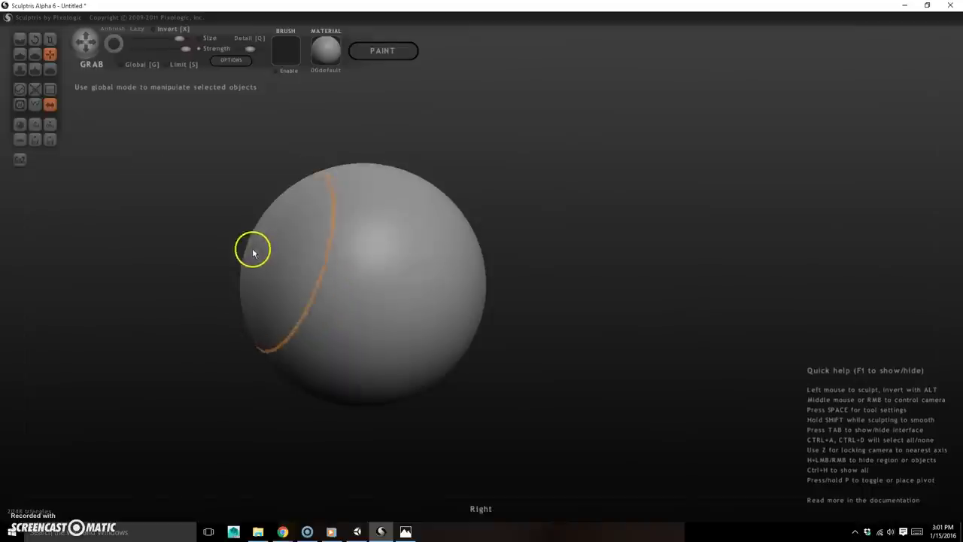
Try moving the whole sphere with the Grab tool in Global mode, and undo the move.
{"action": "left_click", "coordinate": [136, 67]}
{"action": "left_click_drag", "start_coordinate": [288, 262], "coordinate": [348, 283]}
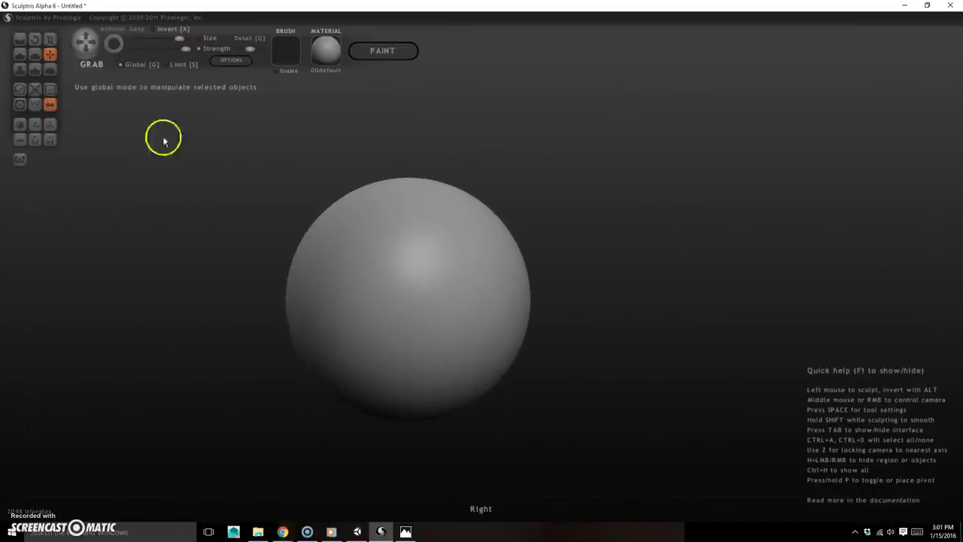
{"action": "key", "text": "ctrl+z"}
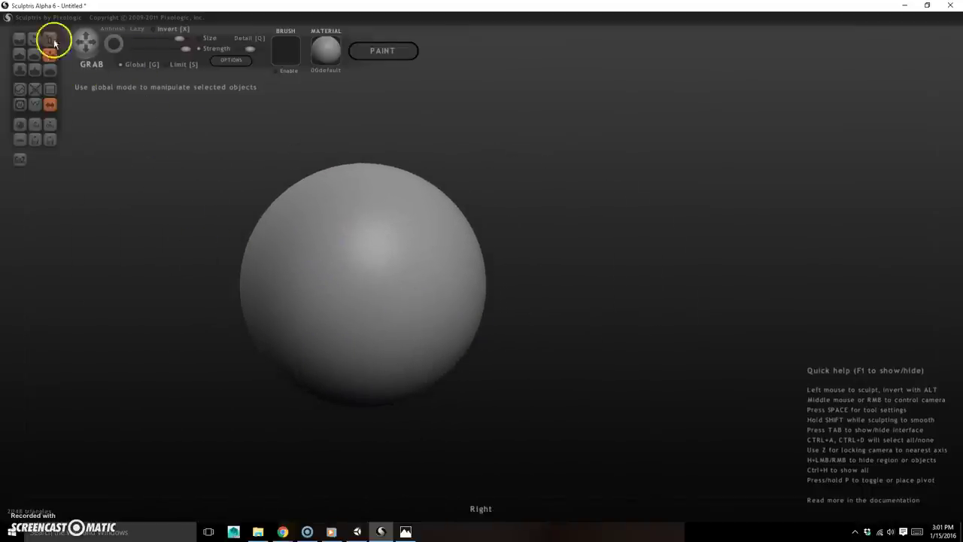
Try the Rotate tool in Global mode on the whole sphere, and undo the changes.
{"action": "left_click", "coordinate": [36, 40]}
{"action": "left_click", "coordinate": [130, 64]}
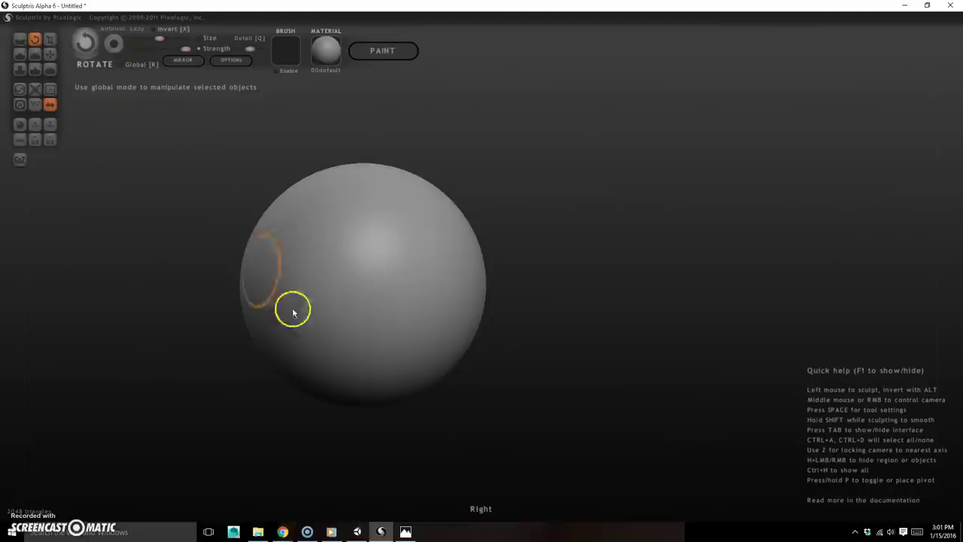
{"action": "mouse_move", "coordinate": [270, 259]}
{"action": "left_mouse_down"}
{"action": "mouse_move", "coordinate": [321, 285]}
{"action": "mouse_move", "coordinate": [191, 398]}
{"action": "mouse_move", "coordinate": [308, 195]}
{"action": "mouse_move", "coordinate": [369, 368]}
{"action": "mouse_move", "coordinate": [354, 343]}
{"action": "left_mouse_up"}
{"action": "key", "text": "ctrl+z"}
{"action": "left_click_drag", "start_coordinate": [206, 427], "coordinate": [311, 432]}
{"action": "mouse_move", "coordinate": [407, 256]}
{"action": "left_mouse_down"}
{"action": "mouse_move", "coordinate": [344, 184]}
{"action": "mouse_move", "coordinate": [499, 383]}
{"action": "mouse_move", "coordinate": [505, 204]}
{"action": "mouse_move", "coordinate": [308, 261]}
{"action": "mouse_move", "coordinate": [453, 343]}
{"action": "left_mouse_up"}
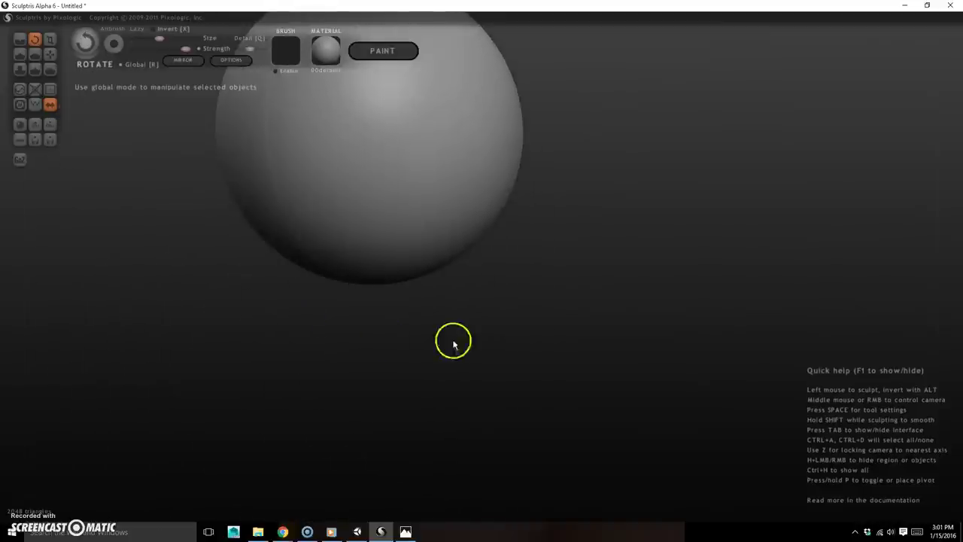
{"action": "key", "text": "ctrl+z"}
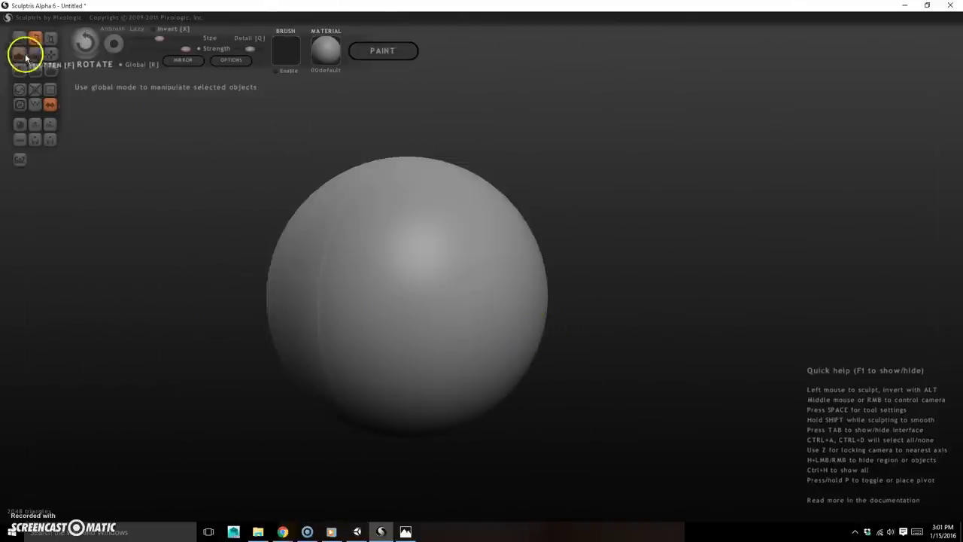
Switch to the Draw brush with Clay off and show the whole sphere at a smaller scale in the Right view.
{"action": "left_click", "coordinate": [23, 55]}
{"action": "left_click", "coordinate": [121, 69]}
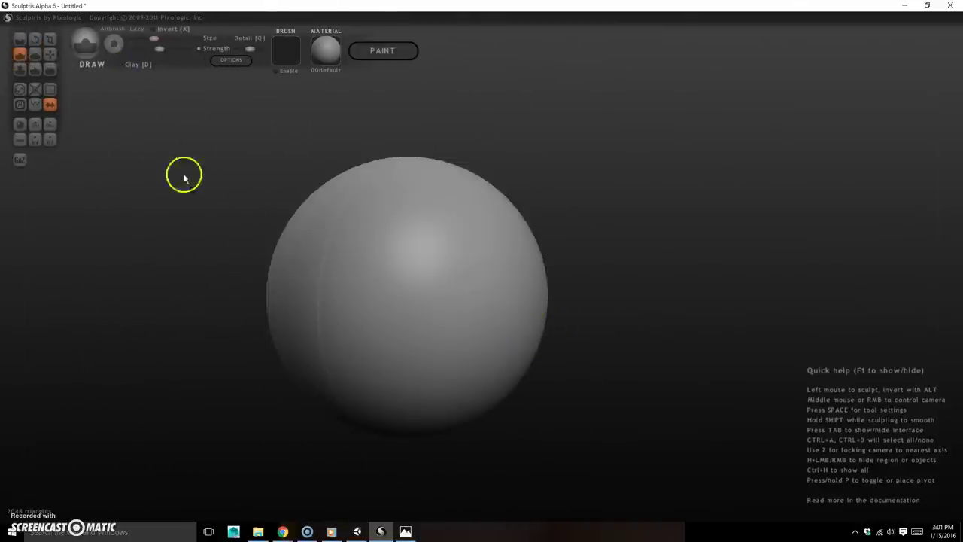
{"action": "mouse_move", "coordinate": [599, 391]}
{"action": "right_mouse_down"}
{"action": "mouse_move", "coordinate": [550, 392]}
{"action": "mouse_move", "coordinate": [555, 357]}
{"action": "mouse_move", "coordinate": [516, 339]}
{"action": "mouse_move", "coordinate": [540, 354]}
{"action": "mouse_move", "coordinate": [247, 287]}
{"action": "right_mouse_up"}
{"action": "key", "text": "z"}
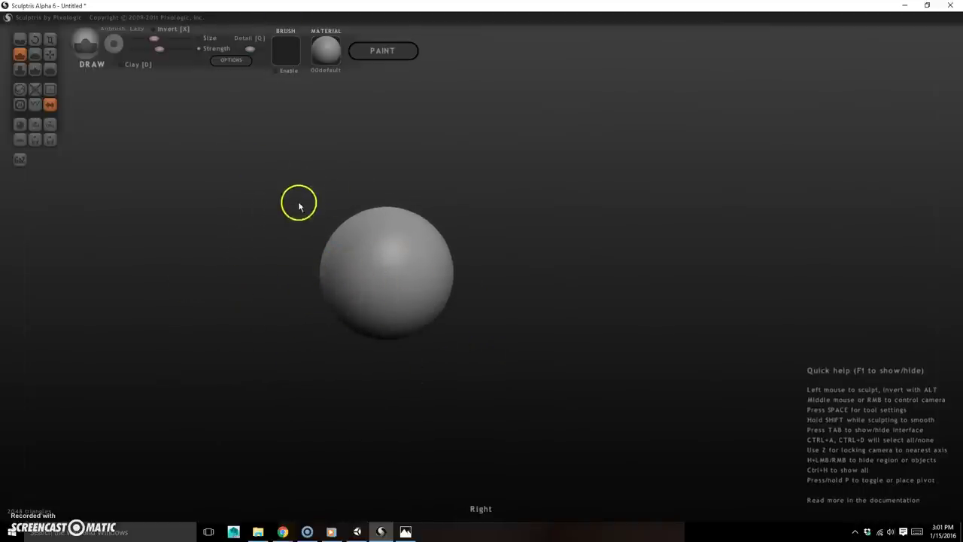
Adjust the Grab tool's brush size and slightly lower its strength using the quick tool settings.
{"action": "left_click", "coordinate": [50, 55]}
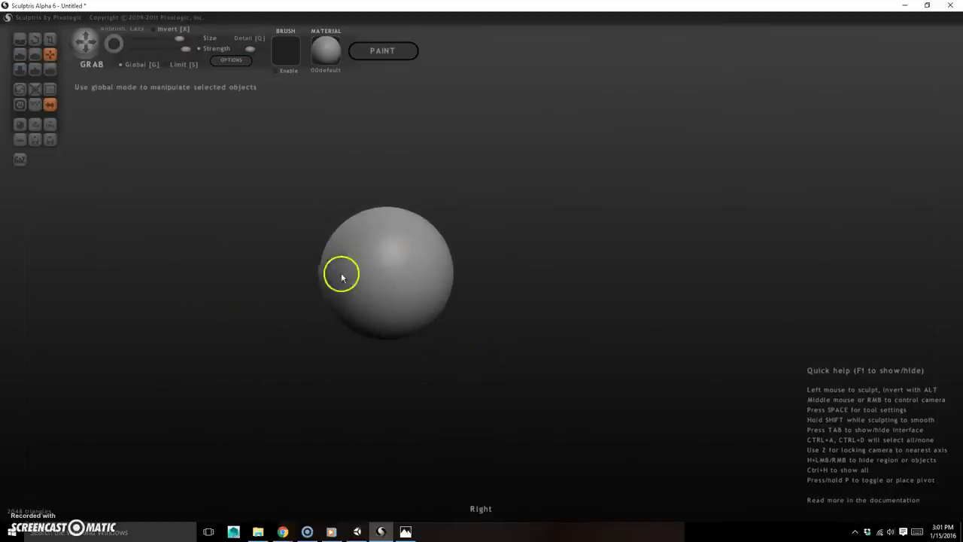
{"action": "key", "text": "space"}
{"action": "mouse_move", "coordinate": [358, 284]}
{"action": "left_mouse_down"}
{"action": "mouse_move", "coordinate": [357, 340]}
{"action": "mouse_move", "coordinate": [356, 315]}
{"action": "mouse_move", "coordinate": [359, 331]}
{"action": "left_mouse_up"}
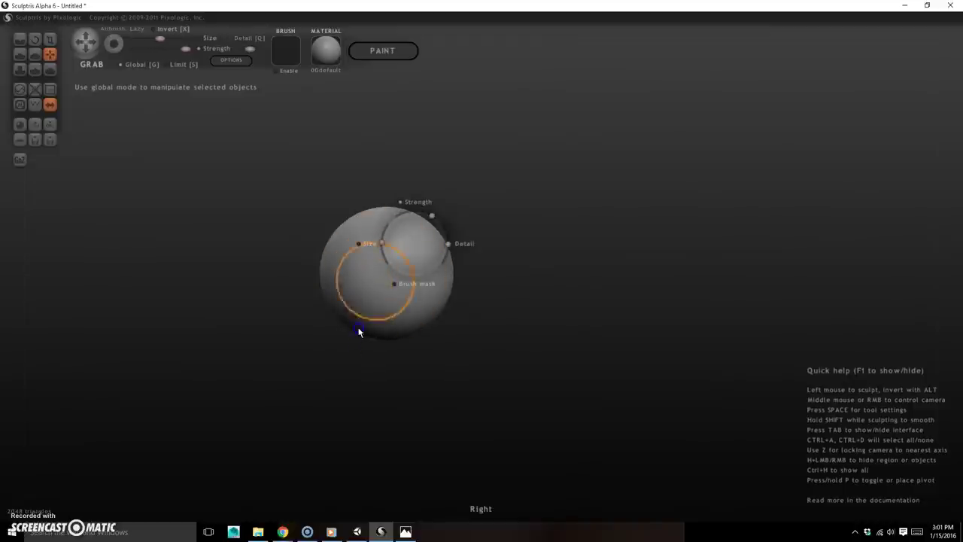
{"action": "left_click_drag", "start_coordinate": [380, 244], "coordinate": [382, 243]}
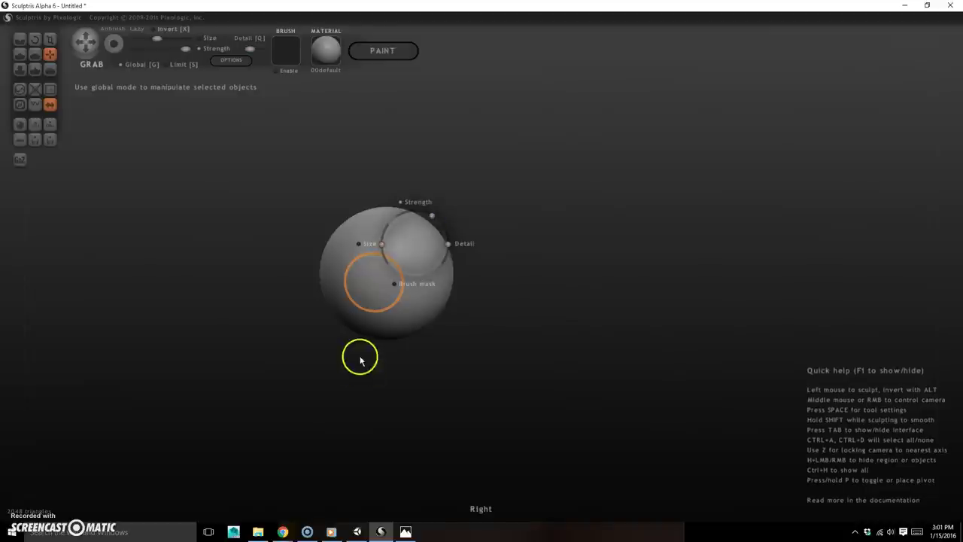
{"action": "left_click_drag", "start_coordinate": [361, 393], "coordinate": [384, 389]}
{"action": "left_click_drag", "start_coordinate": [327, 399], "coordinate": [336, 405]}
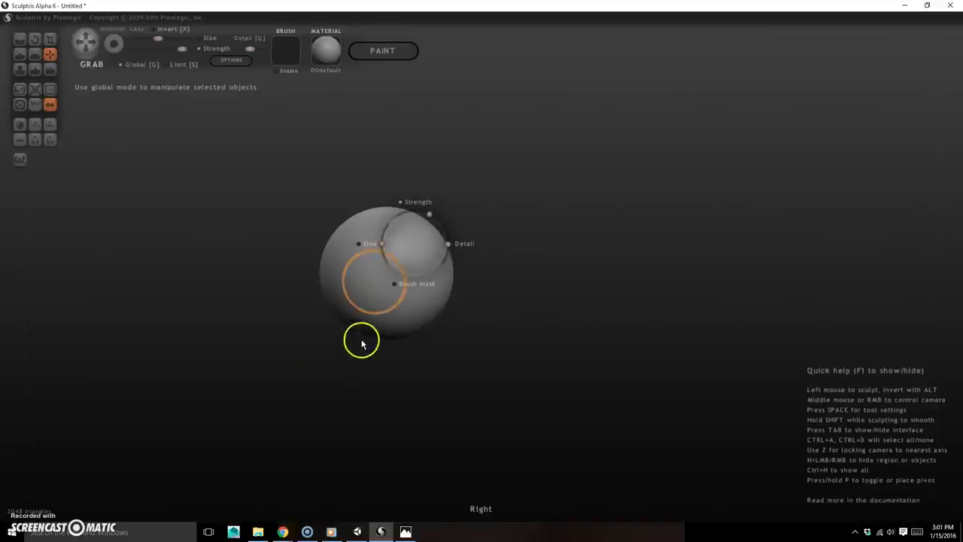
{"action": "key", "text": "space"}
Try dragging the sphere with the Grab tool while Global is still on, and undo it.
{"action": "right_click_drag", "start_coordinate": [323, 279], "coordinate": [316, 270]}
{"action": "mouse_move", "coordinate": [315, 268]}
{"action": "left_mouse_down"}
{"action": "mouse_move", "coordinate": [337, 272]}
{"action": "mouse_move", "coordinate": [295, 256]}
{"action": "mouse_move", "coordinate": [370, 280]}
{"action": "left_mouse_up"}
{"action": "key", "text": "ctrl+z"}
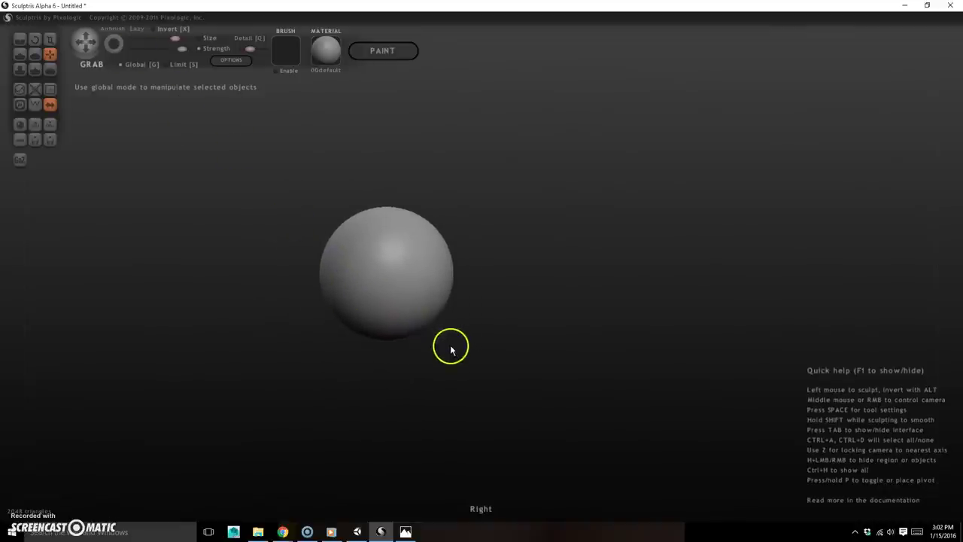
Pull both ends of the sphere outward with Grab, Global off, to form an elongated body.
{"action": "left_click_drag", "start_coordinate": [335, 268], "coordinate": [271, 239]}
{"action": "left_click_drag", "start_coordinate": [303, 274], "coordinate": [273, 258]}
{"action": "left_click_drag", "start_coordinate": [440, 281], "coordinate": [506, 267]}
{"action": "left_click_drag", "start_coordinate": [451, 265], "coordinate": [459, 241]}
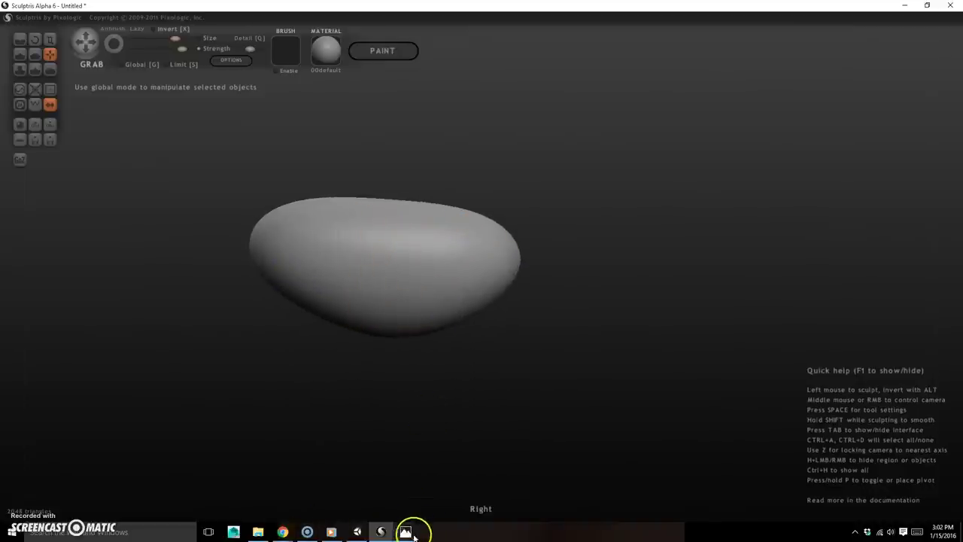
Switch to Photos, browse to the reference image sloth04.jpg, move its window off the sculpting area, and return to Sculptris.
{"action": "left_click", "coordinate": [406, 530]}
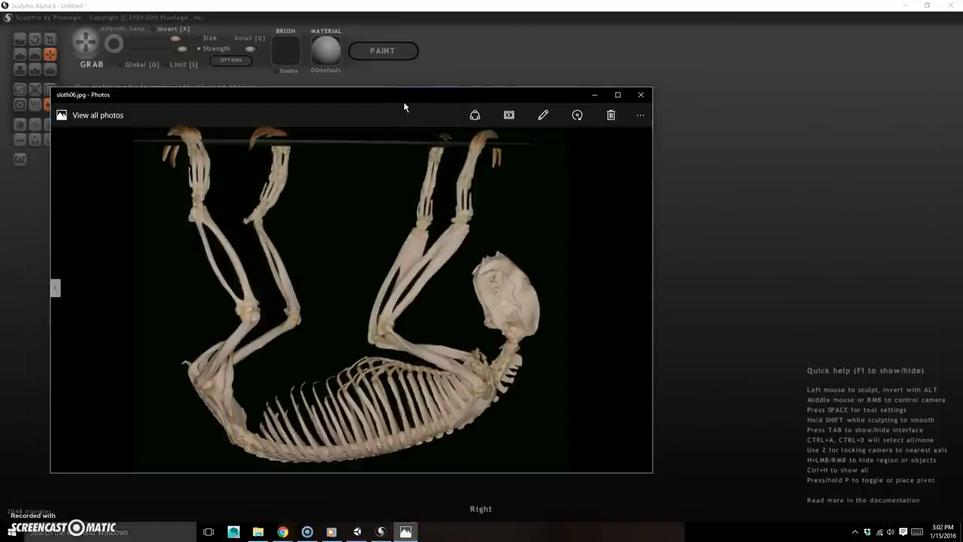
{"action": "key", "text": "Left"}
{"action": "key", "text": "Left"}
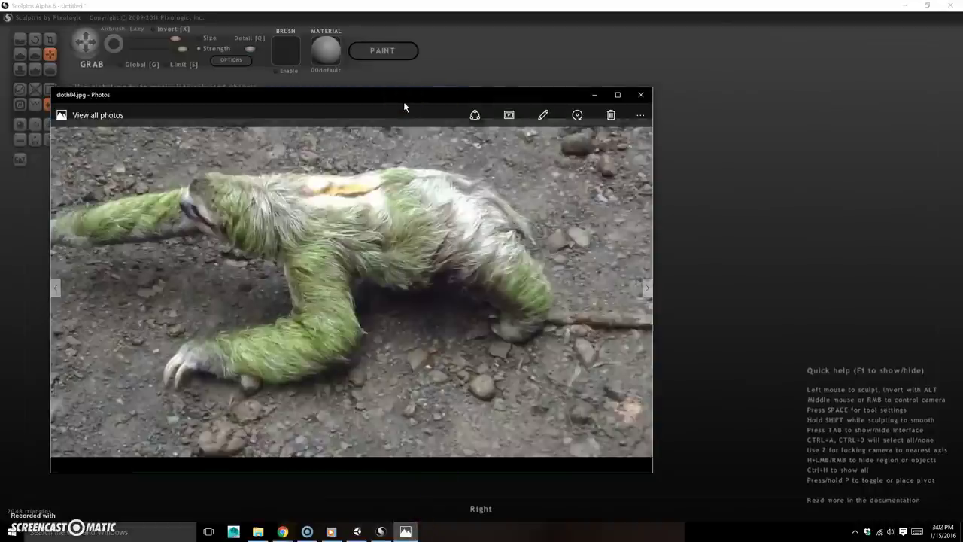
{"action": "left_click_drag", "start_coordinate": [291, 96], "coordinate": [481, 104]}
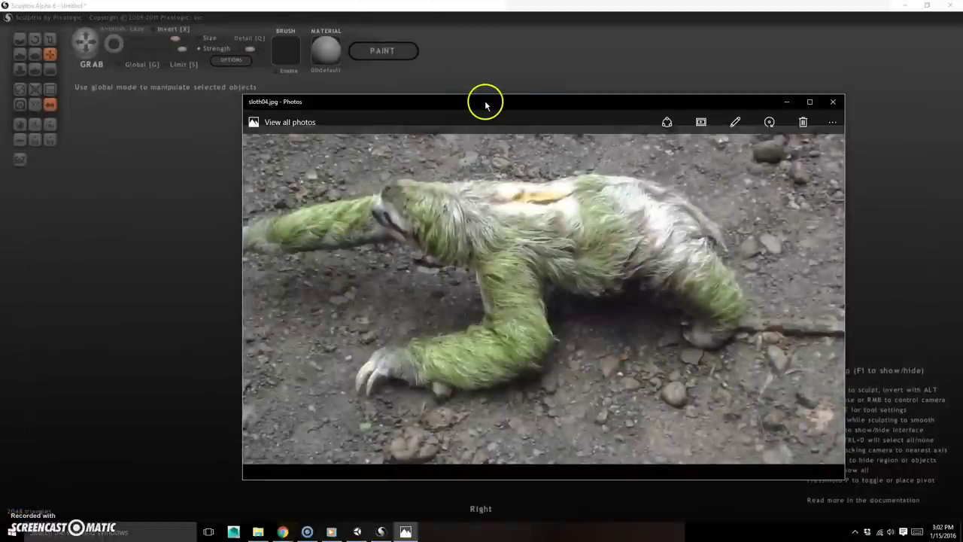
{"action": "left_click_drag", "start_coordinate": [615, 101], "coordinate": [962, 37]}
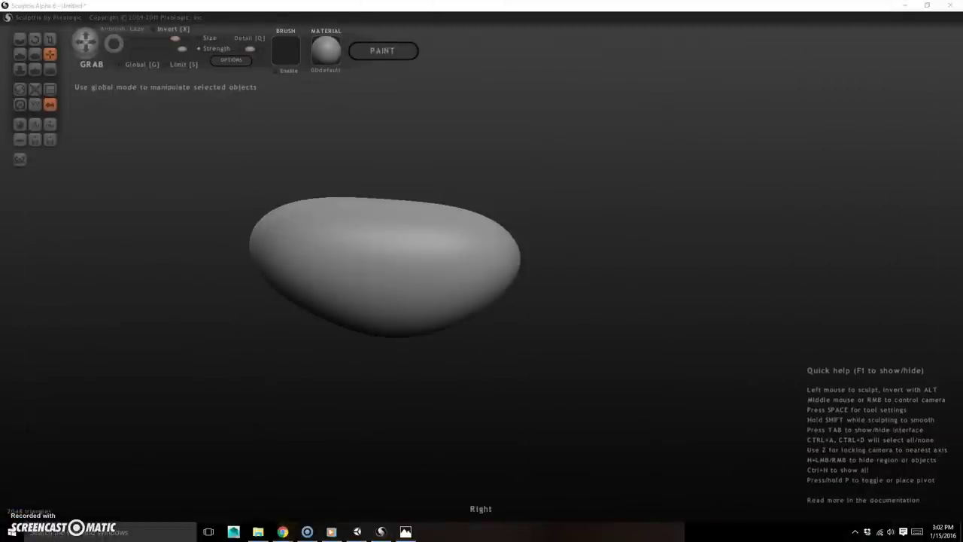
{"action": "left_click", "coordinate": [481, 163]}
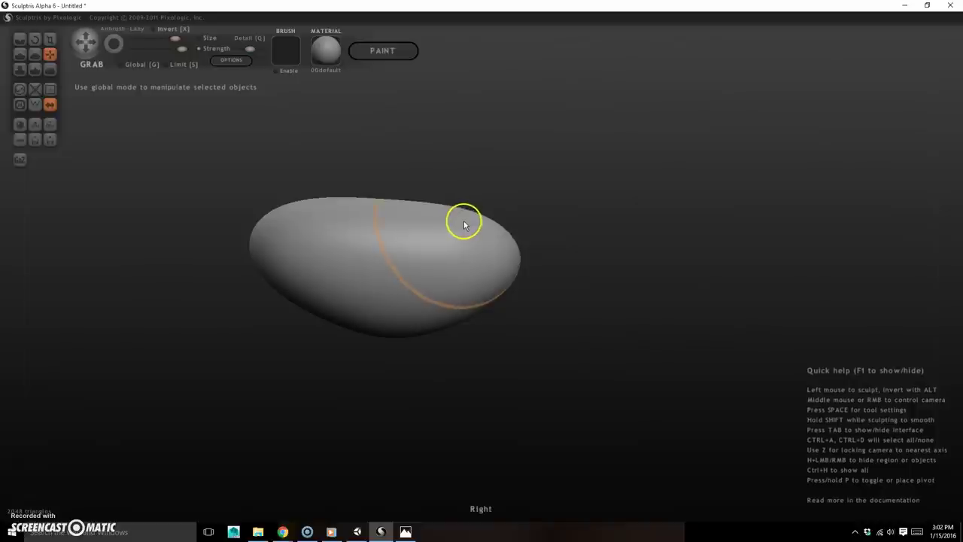
Pull the underside of the body downward with Grab to fill out the belly and rear.
{"action": "right_click_drag", "start_coordinate": [574, 333], "coordinate": [568, 326]}
{"action": "mouse_move", "coordinate": [564, 340]}
{"action": "left_mouse_down"}
{"action": "mouse_move", "coordinate": [553, 415]}
{"action": "mouse_move", "coordinate": [550, 382]}
{"action": "left_mouse_up"}
{"action": "left_click_drag", "start_coordinate": [468, 297], "coordinate": [492, 354]}
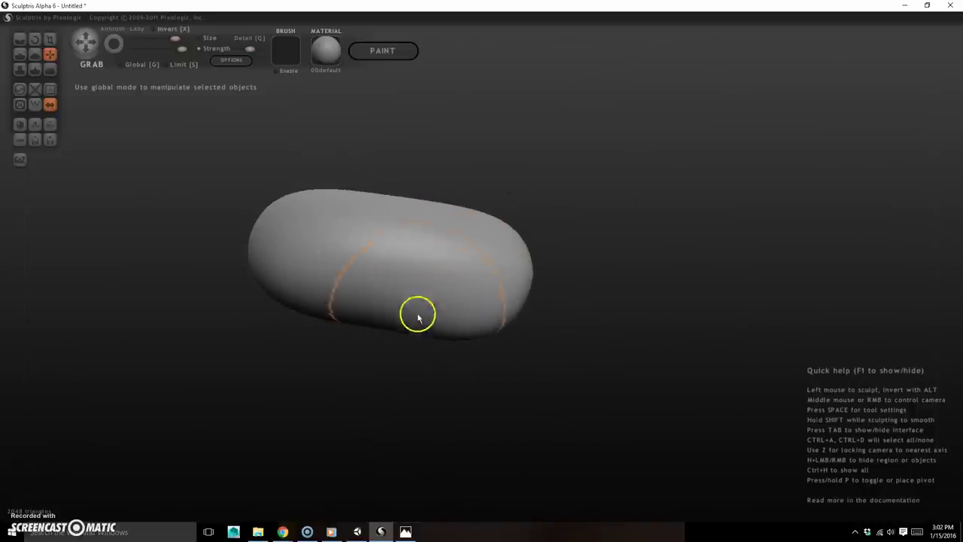
{"action": "left_click_drag", "start_coordinate": [396, 316], "coordinate": [399, 332]}
{"action": "mouse_move", "coordinate": [466, 369]}
{"action": "left_mouse_down"}
{"action": "mouse_move", "coordinate": [467, 389]}
{"action": "mouse_move", "coordinate": [470, 360]}
{"action": "left_mouse_up"}
{"action": "left_click_drag", "start_coordinate": [471, 321], "coordinate": [462, 344]}
{"action": "left_click_drag", "start_coordinate": [530, 334], "coordinate": [539, 352]}
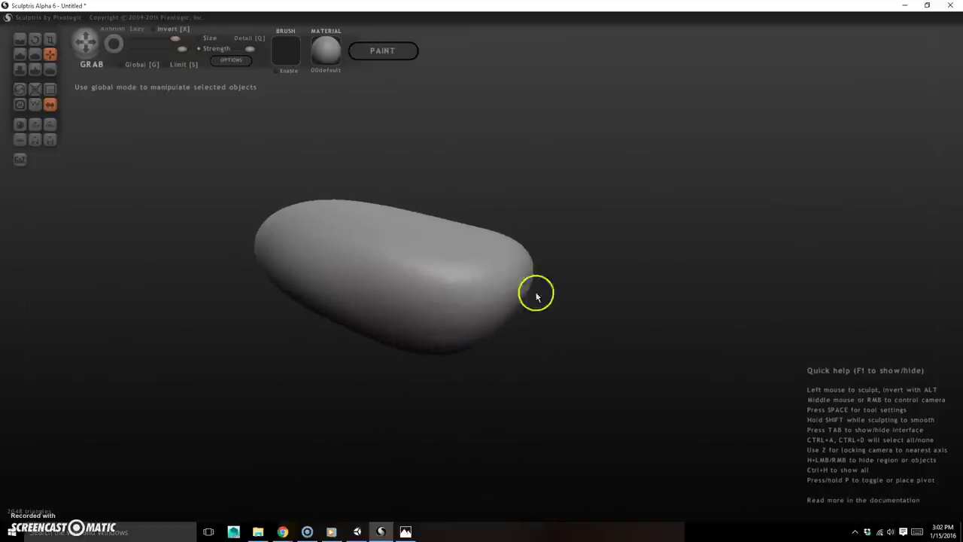
Pull the body's rear end outward and up with Grab, and refine the torso's shape from several angles.
{"action": "left_click_drag", "start_coordinate": [535, 297], "coordinate": [580, 271]}
{"action": "left_click_drag", "start_coordinate": [495, 261], "coordinate": [500, 249]}
{"action": "mouse_move", "coordinate": [565, 349]}
{"action": "left_mouse_down"}
{"action": "mouse_move", "coordinate": [568, 336]}
{"action": "mouse_move", "coordinate": [624, 344]}
{"action": "mouse_move", "coordinate": [558, 292]}
{"action": "left_mouse_up"}
{"action": "left_click_drag", "start_coordinate": [528, 261], "coordinate": [539, 254]}
{"action": "mouse_move", "coordinate": [592, 331]}
{"action": "left_mouse_down"}
{"action": "mouse_move", "coordinate": [519, 355]}
{"action": "mouse_move", "coordinate": [533, 356]}
{"action": "left_mouse_up"}
{"action": "right_click_drag", "start_coordinate": [533, 356], "coordinate": [529, 358]}
{"action": "right_click_drag", "start_coordinate": [365, 206], "coordinate": [391, 188]}
{"action": "right_click_drag", "start_coordinate": [457, 156], "coordinate": [468, 203]}
{"action": "left_click_drag", "start_coordinate": [328, 416], "coordinate": [338, 390]}
{"action": "left_click_drag", "start_coordinate": [344, 249], "coordinate": [344, 259]}
{"action": "right_click_drag", "start_coordinate": [344, 261], "coordinate": [508, 356]}
{"action": "right_click_drag", "start_coordinate": [465, 293], "coordinate": [472, 309]}
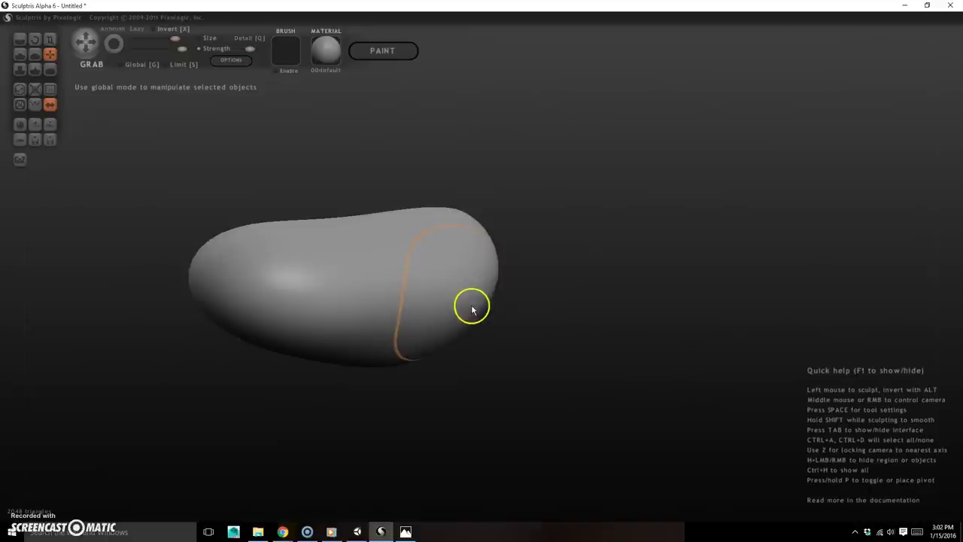
Build up rounded stubs for the front legs, rear legs and head on the body with the symmetrical Draw brush.
{"action": "left_click", "coordinate": [19, 54]}
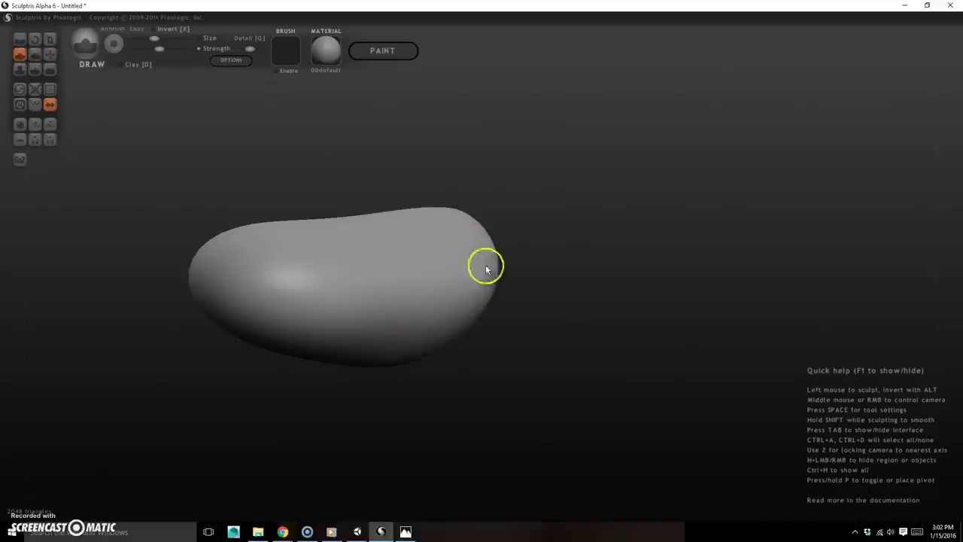
{"action": "right_click_drag", "start_coordinate": [500, 376], "coordinate": [440, 280]}
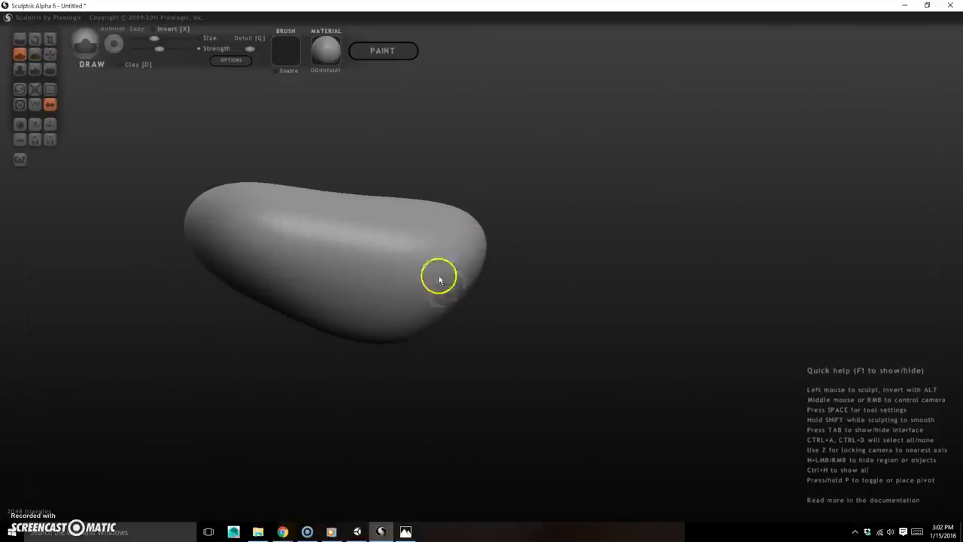
{"action": "left_click_drag", "start_coordinate": [429, 273], "coordinate": [442, 265]}
{"action": "mouse_move", "coordinate": [396, 418]}
{"action": "right_mouse_down"}
{"action": "mouse_move", "coordinate": [387, 423]}
{"action": "mouse_move", "coordinate": [517, 404]}
{"action": "mouse_move", "coordinate": [442, 406]}
{"action": "mouse_move", "coordinate": [440, 418]}
{"action": "right_mouse_up"}
{"action": "mouse_move", "coordinate": [307, 201]}
{"action": "left_mouse_down"}
{"action": "mouse_move", "coordinate": [295, 196]}
{"action": "mouse_move", "coordinate": [316, 217]}
{"action": "mouse_move", "coordinate": [293, 233]}
{"action": "left_mouse_up"}
{"action": "right_click_drag", "start_coordinate": [301, 405], "coordinate": [340, 453]}
{"action": "left_click_drag", "start_coordinate": [376, 340], "coordinate": [373, 357]}
{"action": "left_click_drag", "start_coordinate": [346, 483], "coordinate": [456, 361]}
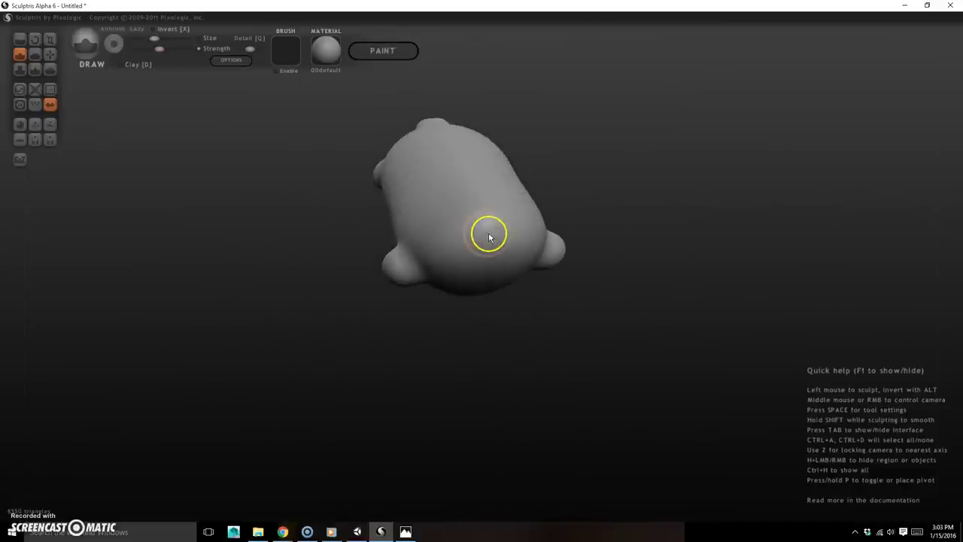
Reduce the Draw brush size and add a small tail bump at the centre of the rump.
{"action": "key", "text": "space"}
{"action": "key", "text": "space"}
{"action": "left_click_drag", "start_coordinate": [501, 254], "coordinate": [504, 254]}
{"action": "left_click_drag", "start_coordinate": [455, 393], "coordinate": [634, 375]}
{"action": "mouse_move", "coordinate": [403, 425]}
{"action": "left_mouse_down"}
{"action": "mouse_move", "coordinate": [477, 405]}
{"action": "mouse_move", "coordinate": [445, 389]}
{"action": "mouse_move", "coordinate": [550, 404]}
{"action": "mouse_move", "coordinate": [424, 403]}
{"action": "mouse_move", "coordinate": [447, 400]}
{"action": "mouse_move", "coordinate": [439, 391]}
{"action": "mouse_move", "coordinate": [493, 389]}
{"action": "mouse_move", "coordinate": [441, 391]}
{"action": "left_mouse_up"}
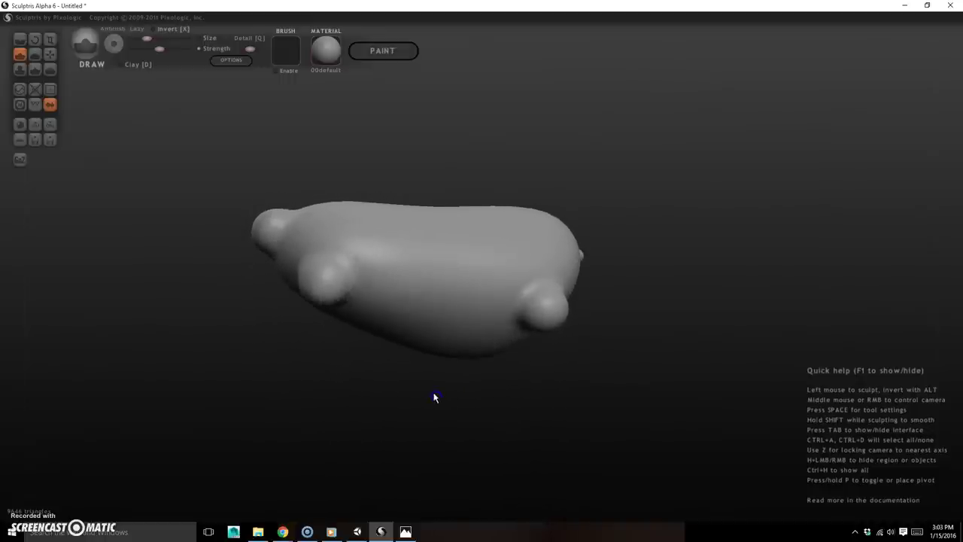
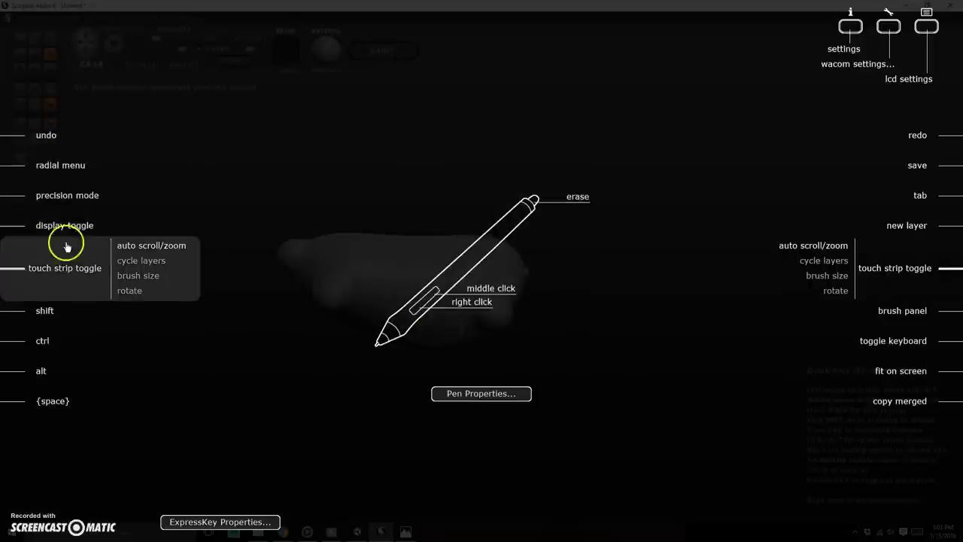
Dismiss the pen tablet overlay and stretch the rear and front leg stubs downward into long legs with Grab.
{"action": "left_click", "coordinate": [53, 336]}
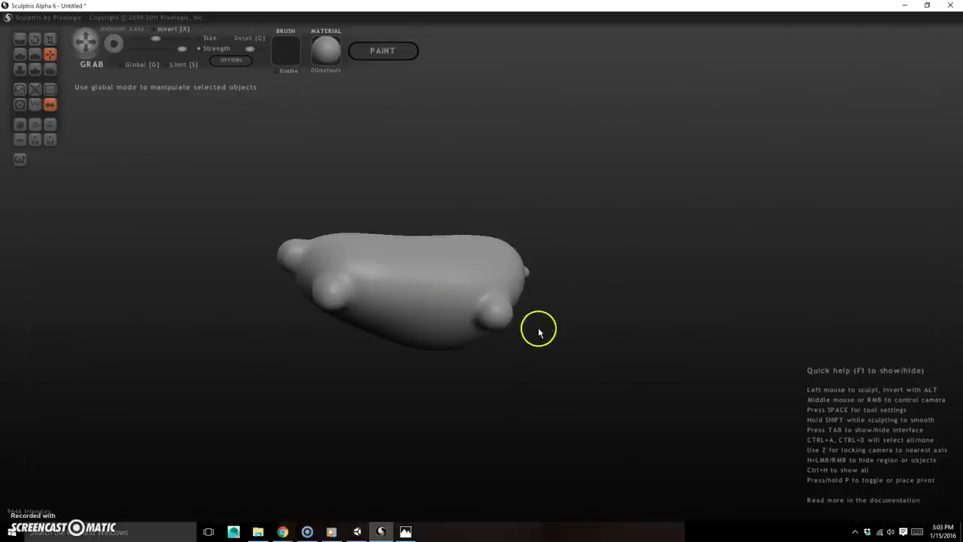
{"action": "mouse_move", "coordinate": [535, 370]}
{"action": "right_mouse_down"}
{"action": "mouse_move", "coordinate": [548, 380]}
{"action": "mouse_move", "coordinate": [565, 353]}
{"action": "right_mouse_up"}
{"action": "left_click_drag", "start_coordinate": [566, 356], "coordinate": [517, 350]}
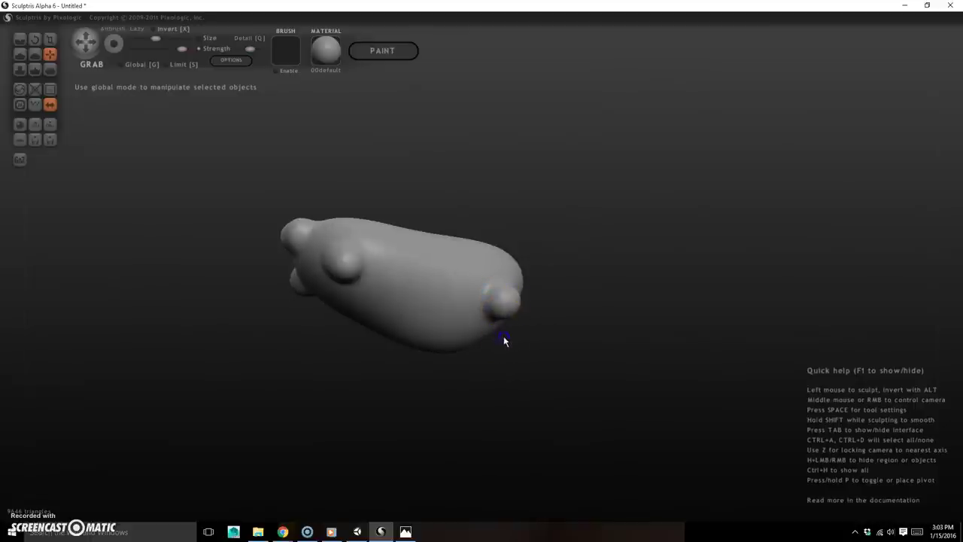
{"action": "mouse_move", "coordinate": [511, 321]}
{"action": "left_mouse_down"}
{"action": "mouse_move", "coordinate": [514, 299]}
{"action": "mouse_move", "coordinate": [534, 386]}
{"action": "mouse_move", "coordinate": [523, 430]}
{"action": "left_mouse_up"}
{"action": "left_click_drag", "start_coordinate": [562, 390], "coordinate": [585, 415]}
{"action": "right_click_drag", "start_coordinate": [585, 415], "coordinate": [667, 413]}
{"action": "left_click_drag", "start_coordinate": [449, 332], "coordinate": [444, 469]}
{"action": "left_click_drag", "start_coordinate": [587, 468], "coordinate": [565, 457]}
Pull the head stub forward with Grab to form a neck and an enlarged, elongated head.
{"action": "left_click_drag", "start_coordinate": [232, 365], "coordinate": [265, 242]}
{"action": "right_click_drag", "start_coordinate": [292, 245], "coordinate": [251, 302]}
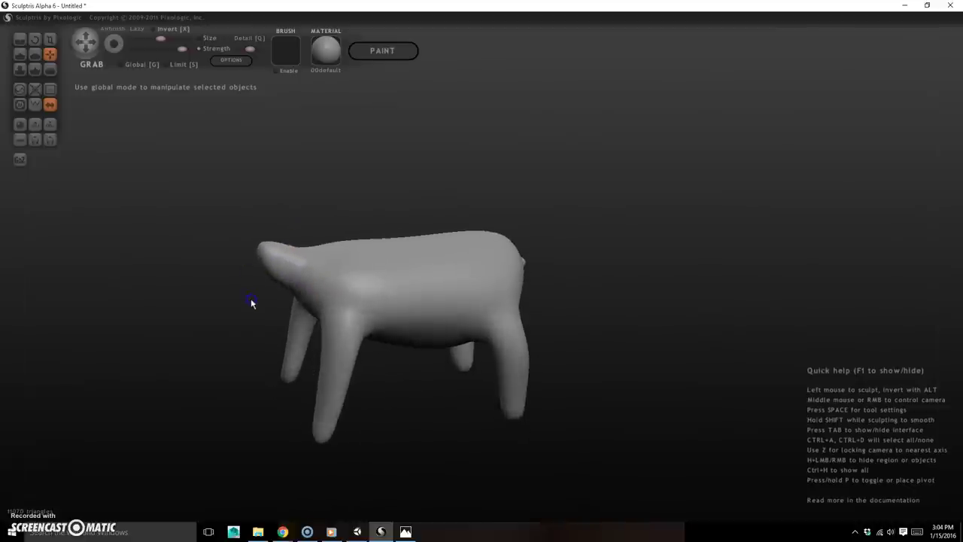
{"action": "left_click_drag", "start_coordinate": [283, 253], "coordinate": [229, 271]}
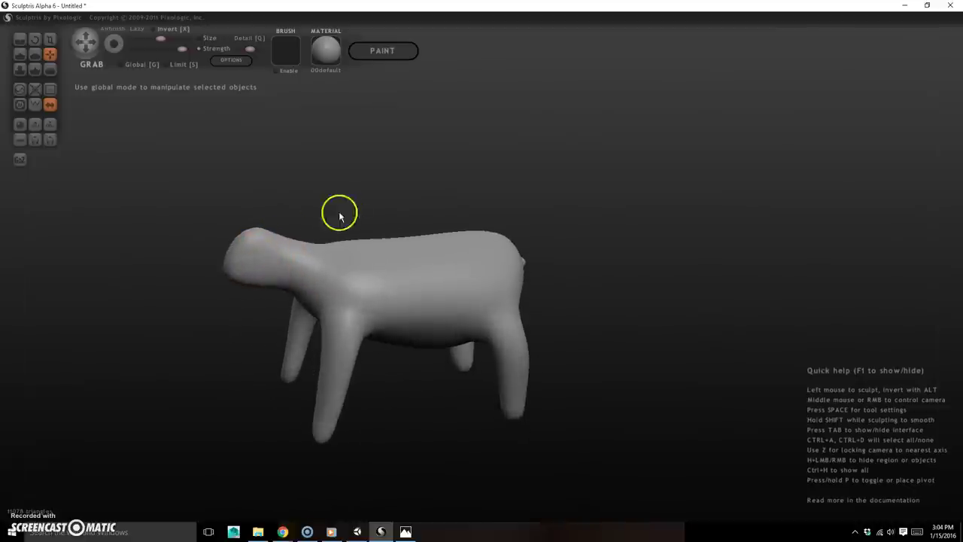
{"action": "right_click_drag", "start_coordinate": [316, 213], "coordinate": [305, 216]}
{"action": "left_click_drag", "start_coordinate": [236, 253], "coordinate": [215, 257]}
{"action": "right_click_drag", "start_coordinate": [307, 215], "coordinate": [373, 248]}
Reshape the sides of the head with Grab from above, and refine the head from other angles.
{"action": "right_click_drag", "start_coordinate": [591, 371], "coordinate": [537, 276], "text": "alt"}
{"action": "right_click_drag", "start_coordinate": [481, 376], "coordinate": [522, 376]}
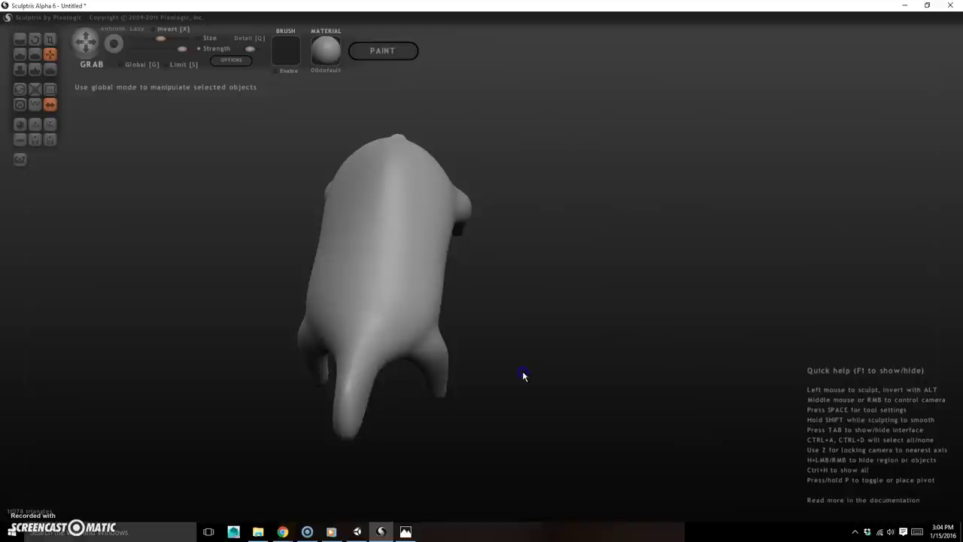
{"action": "left_click_drag", "start_coordinate": [369, 407], "coordinate": [416, 415]}
{"action": "left_click_drag", "start_coordinate": [367, 395], "coordinate": [423, 400]}
{"action": "mouse_move", "coordinate": [424, 457]}
{"action": "right_mouse_down"}
{"action": "mouse_move", "coordinate": [435, 467]}
{"action": "mouse_move", "coordinate": [349, 393]}
{"action": "right_mouse_up"}
{"action": "right_click_drag", "start_coordinate": [243, 293], "coordinate": [283, 233]}
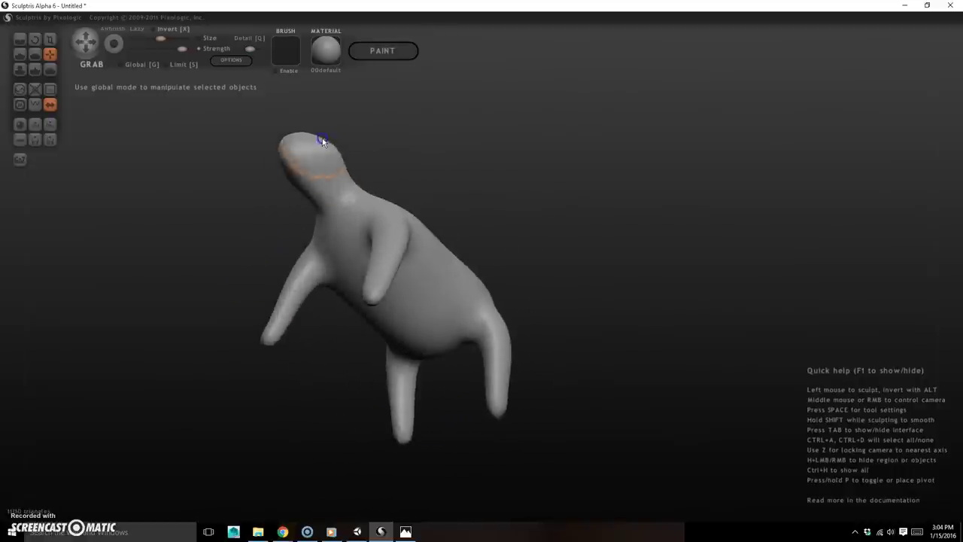
{"action": "mouse_move", "coordinate": [299, 141]}
{"action": "right_mouse_down"}
{"action": "mouse_move", "coordinate": [523, 168]}
{"action": "mouse_move", "coordinate": [437, 130]}
{"action": "mouse_move", "coordinate": [427, 155]}
{"action": "right_mouse_up"}
{"action": "right_click_drag", "start_coordinate": [573, 271], "coordinate": [436, 337]}
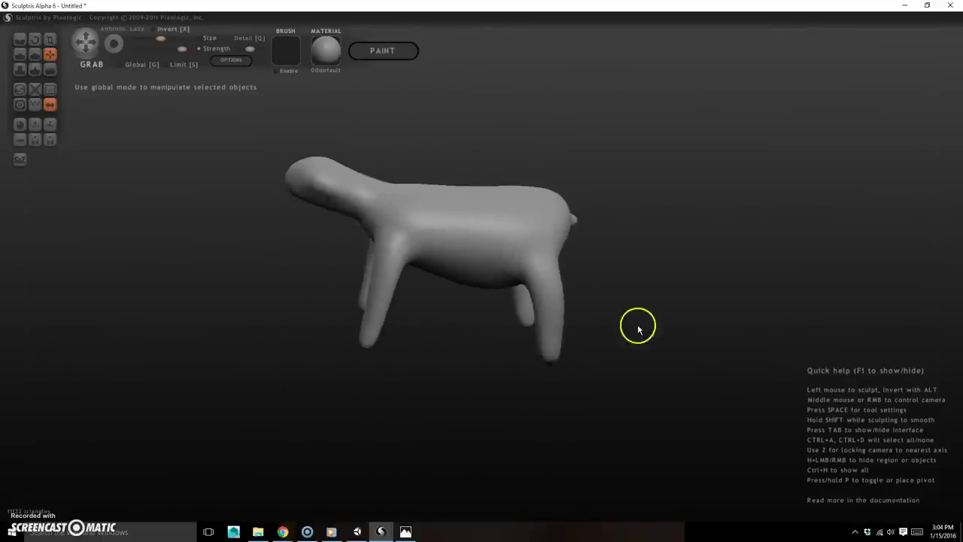
Pull the small bump on the rump outward and down with Grab to form a short tail.
{"action": "right_click_drag", "start_coordinate": [629, 324], "coordinate": [562, 319]}
{"action": "right_click_drag", "start_coordinate": [721, 280], "coordinate": [518, 290], "text": "alt"}
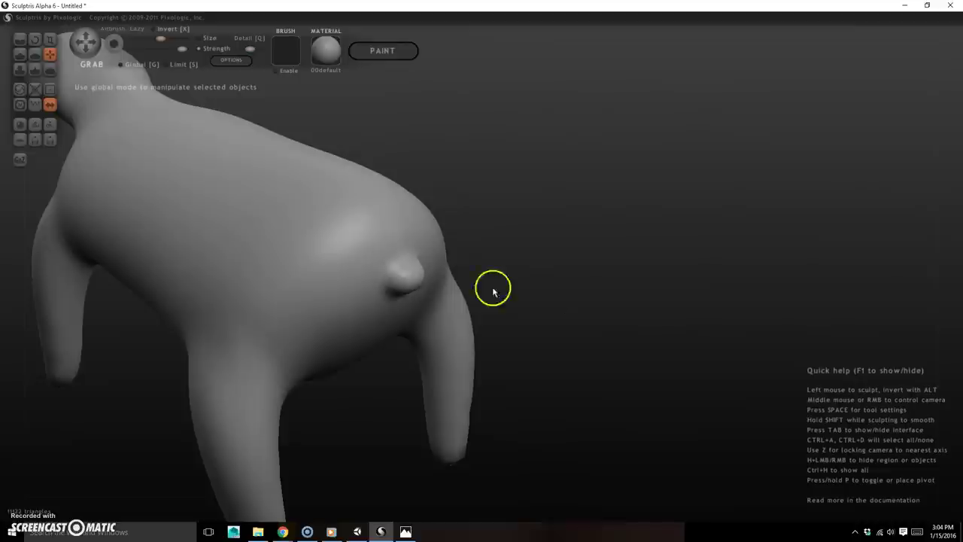
{"action": "right_click_drag", "start_coordinate": [406, 277], "coordinate": [409, 301], "text": "shift"}
{"action": "left_click_drag", "start_coordinate": [412, 291], "coordinate": [417, 313]}
{"action": "right_click_drag", "start_coordinate": [515, 282], "coordinate": [618, 262]}
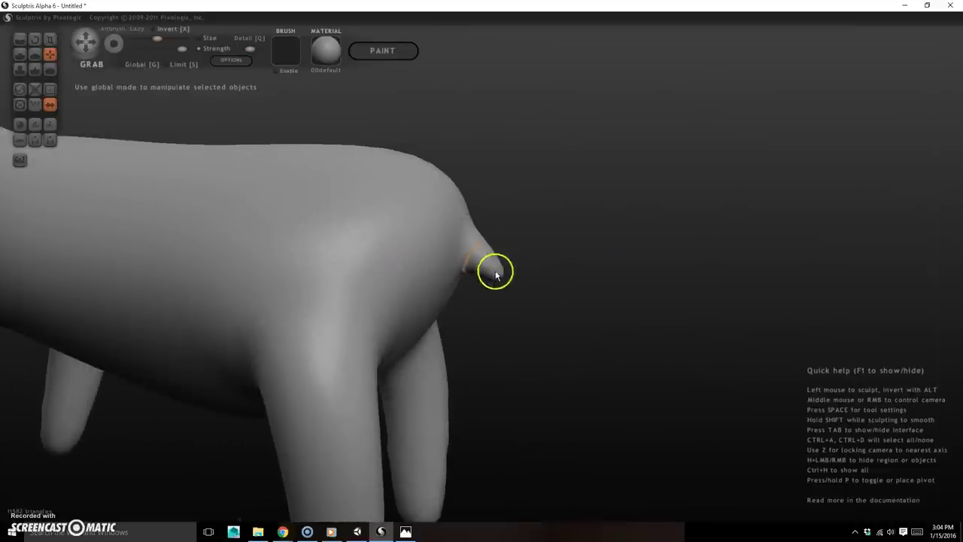
Enlarge the Grab brush and reshape the base of the tail where it joins the rump.
{"action": "right_click_drag", "start_coordinate": [470, 226], "coordinate": [476, 210], "text": "shift"}
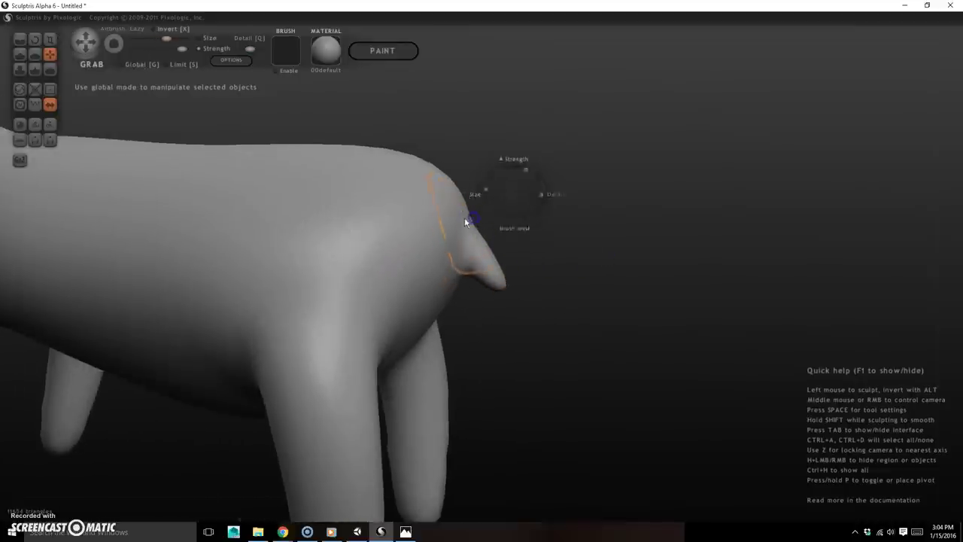
{"action": "left_click_drag", "start_coordinate": [469, 216], "coordinate": [476, 210]}
{"action": "mouse_move", "coordinate": [528, 336]}
{"action": "right_mouse_down"}
{"action": "mouse_move", "coordinate": [545, 335]}
{"action": "mouse_move", "coordinate": [555, 359]}
{"action": "mouse_move", "coordinate": [514, 331]}
{"action": "right_mouse_up"}
{"action": "scroll", "coordinate": [514, 331], "scroll_direction": "down", "scroll_amount": 4}
Adjust the spacing and stance of the hind and front legs with Grab, working from the front and above.
{"action": "mouse_move", "coordinate": [354, 392]}
{"action": "right_mouse_down"}
{"action": "mouse_move", "coordinate": [406, 393]}
{"action": "mouse_move", "coordinate": [350, 399]}
{"action": "right_mouse_up"}
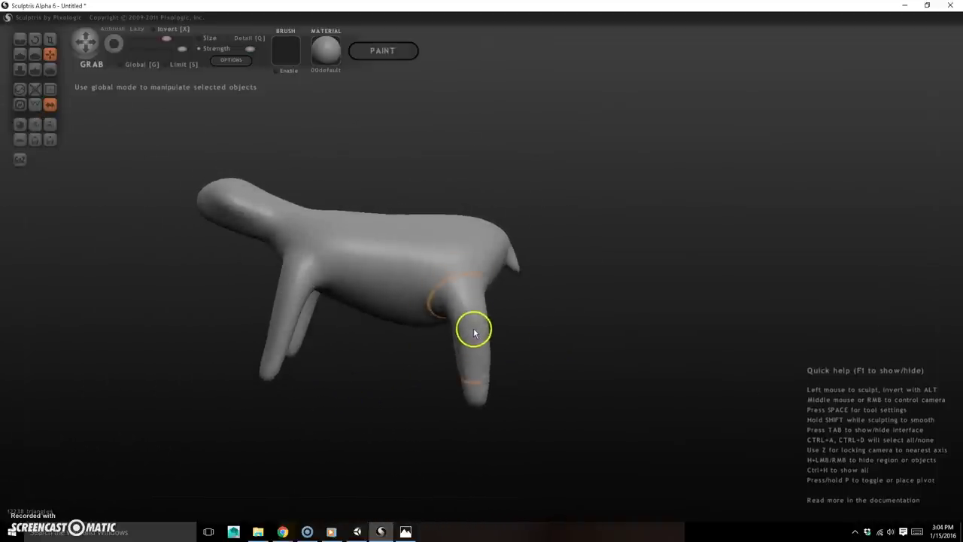
{"action": "mouse_move", "coordinate": [538, 345]}
{"action": "right_mouse_down"}
{"action": "mouse_move", "coordinate": [634, 335]}
{"action": "mouse_move", "coordinate": [651, 310]}
{"action": "right_mouse_up"}
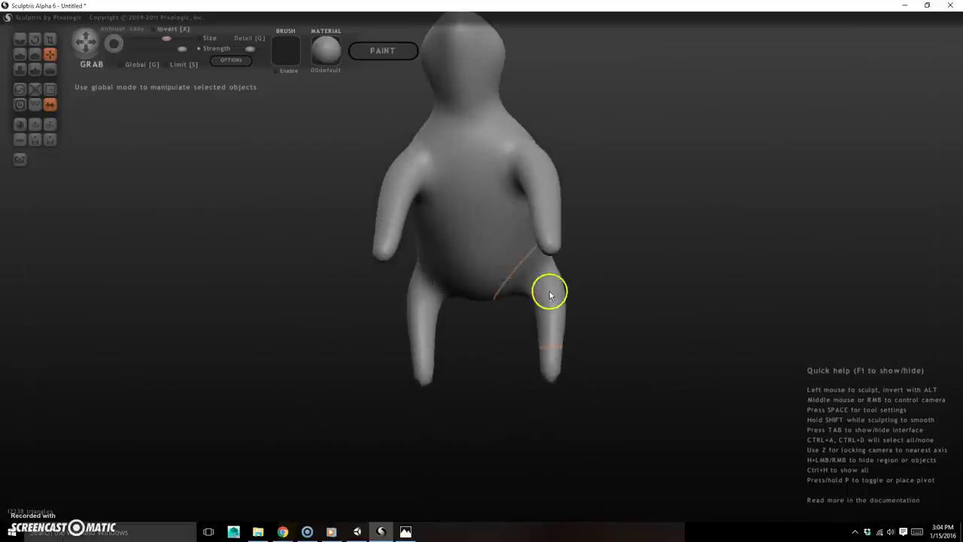
{"action": "left_click_drag", "start_coordinate": [556, 288], "coordinate": [531, 290]}
{"action": "right_click_drag", "start_coordinate": [607, 367], "coordinate": [617, 331]}
{"action": "left_click_drag", "start_coordinate": [568, 190], "coordinate": [550, 191]}
{"action": "right_click_drag", "start_coordinate": [637, 227], "coordinate": [559, 250]}
{"action": "left_click_drag", "start_coordinate": [368, 256], "coordinate": [369, 249]}
{"action": "right_click_drag", "start_coordinate": [487, 167], "coordinate": [534, 206]}
{"action": "right_click_drag", "start_coordinate": [623, 354], "coordinate": [534, 329]}
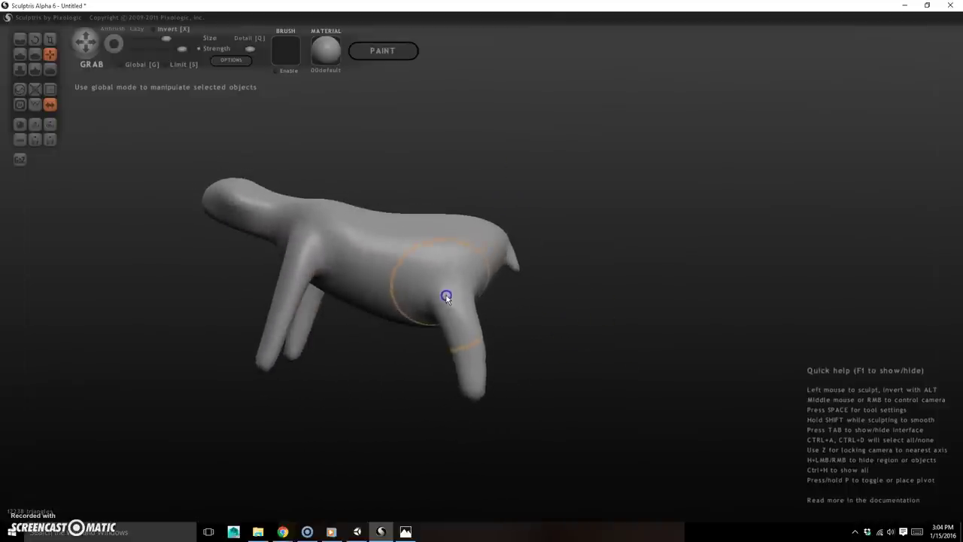
Reduce the Grab brush size and bend the hind legs, pulling thighs and knees forward and keeping the feet back.
{"action": "right_click", "coordinate": [464, 335]}
{"action": "key", "text": "space"}
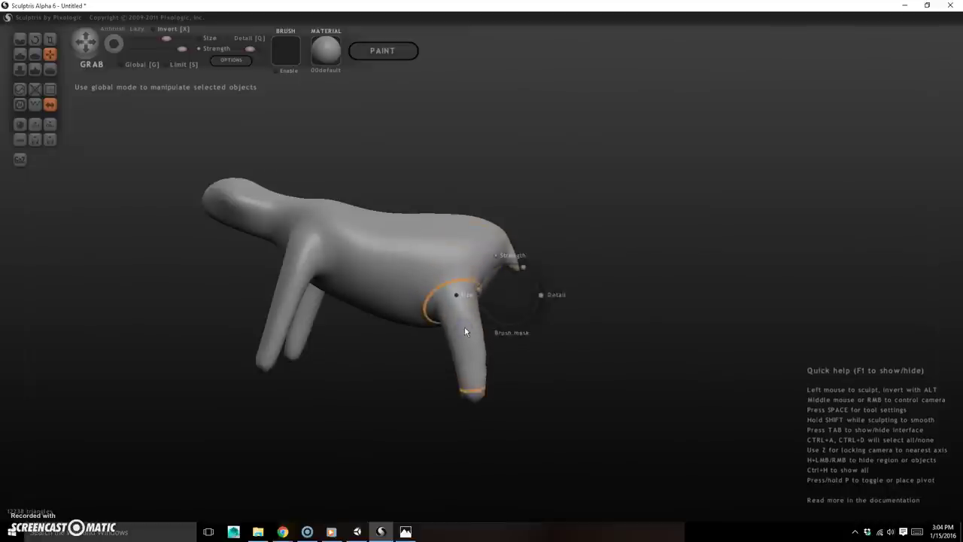
{"action": "right_click_drag", "start_coordinate": [463, 344], "coordinate": [464, 346]}
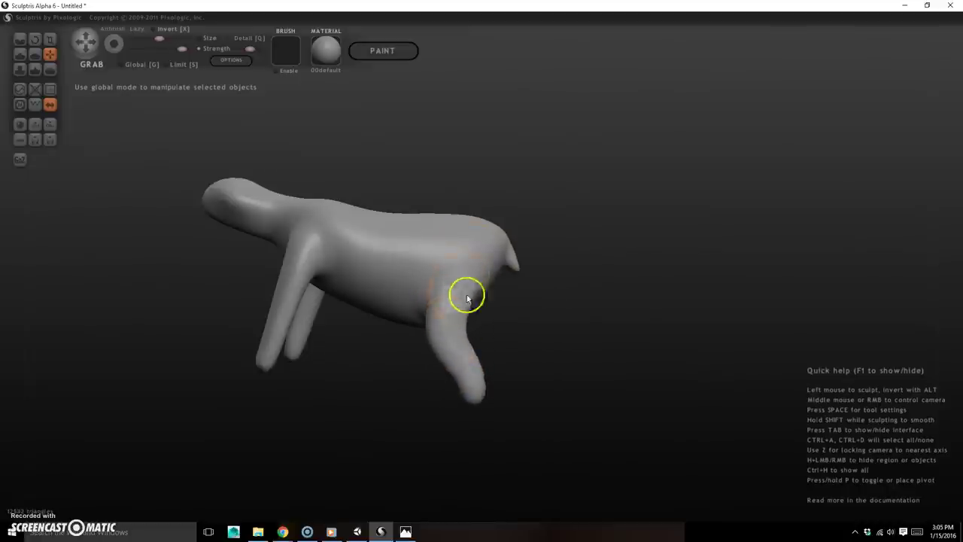
{"action": "left_click_drag", "start_coordinate": [465, 283], "coordinate": [439, 283]}
{"action": "left_click_drag", "start_coordinate": [464, 367], "coordinate": [468, 365]}
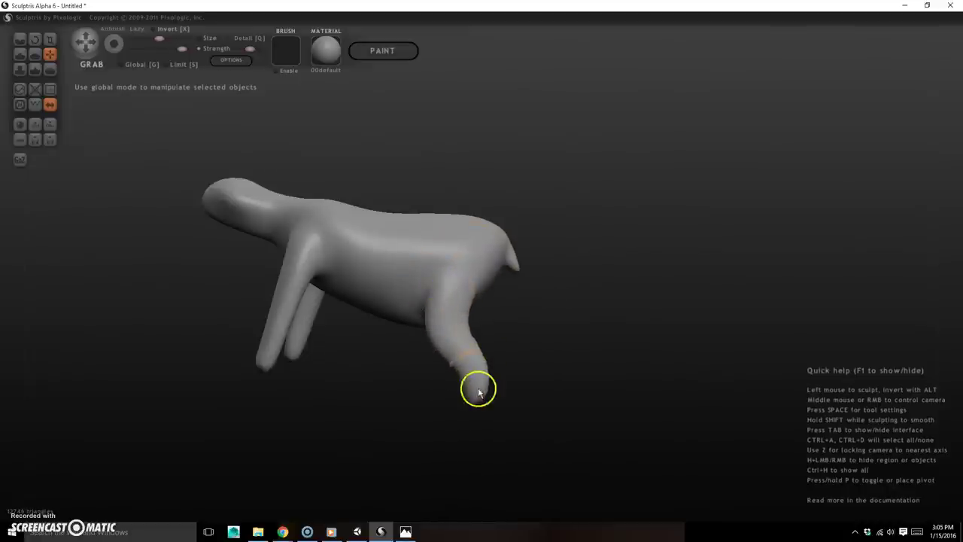
{"action": "mouse_move", "coordinate": [475, 397]}
{"action": "left_mouse_down"}
{"action": "mouse_move", "coordinate": [526, 426]}
{"action": "mouse_move", "coordinate": [637, 415]}
{"action": "mouse_move", "coordinate": [535, 436]}
{"action": "mouse_move", "coordinate": [355, 309]}
{"action": "left_mouse_up"}
Resize the Grab brush and bend the front legs at the elbows, pulling the elbows backward and the forearms forward.
{"action": "key", "text": "space"}
{"action": "left_click_drag", "start_coordinate": [329, 262], "coordinate": [326, 247]}
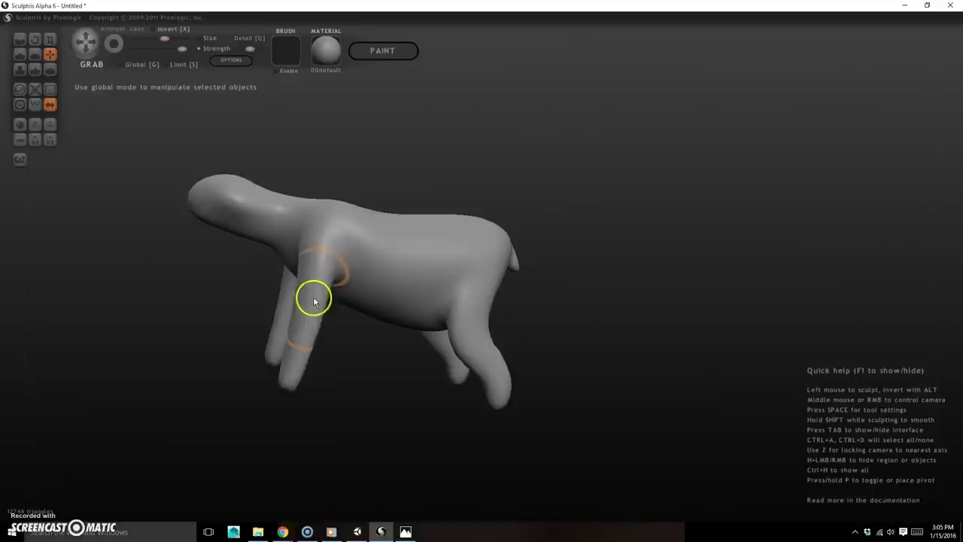
{"action": "key", "text": "space"}
{"action": "left_click_drag", "start_coordinate": [316, 299], "coordinate": [331, 311]}
{"action": "mouse_move", "coordinate": [344, 401]}
{"action": "left_mouse_down"}
{"action": "mouse_move", "coordinate": [417, 400]}
{"action": "mouse_move", "coordinate": [342, 396]}
{"action": "left_mouse_up"}
{"action": "left_click_drag", "start_coordinate": [340, 303], "coordinate": [352, 291]}
{"action": "left_click_drag", "start_coordinate": [313, 360], "coordinate": [307, 359]}
{"action": "mouse_move", "coordinate": [349, 433]}
{"action": "left_mouse_down"}
{"action": "mouse_move", "coordinate": [434, 434]}
{"action": "mouse_move", "coordinate": [304, 412]}
{"action": "mouse_move", "coordinate": [245, 416]}
{"action": "mouse_move", "coordinate": [354, 441]}
{"action": "mouse_move", "coordinate": [443, 438]}
{"action": "mouse_move", "coordinate": [344, 449]}
{"action": "left_mouse_up"}
Switch to the Draw brush, enlarge it slightly and begin adding volume to the front shoulders.
{"action": "key", "text": "space"}
{"action": "right_click_drag", "start_coordinate": [609, 360], "coordinate": [660, 359], "text": "alt"}
{"action": "left_click_drag", "start_coordinate": [661, 363], "coordinate": [500, 316]}
{"action": "right_click_drag", "start_coordinate": [501, 316], "coordinate": [685, 385]}
{"action": "left_click_drag", "start_coordinate": [685, 385], "coordinate": [651, 356]}
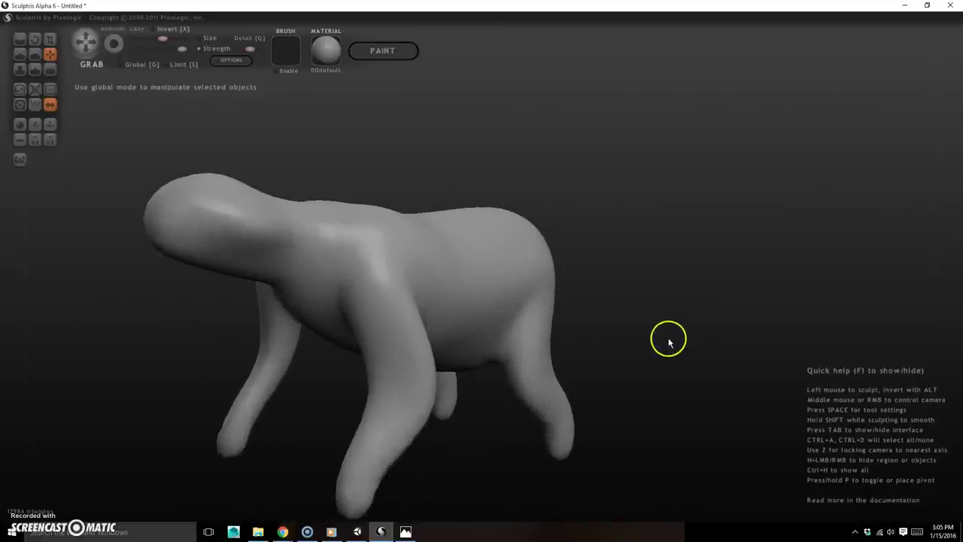
{"action": "key", "text": "4"}
{"action": "right_click_drag", "start_coordinate": [617, 344], "coordinate": [639, 334]}
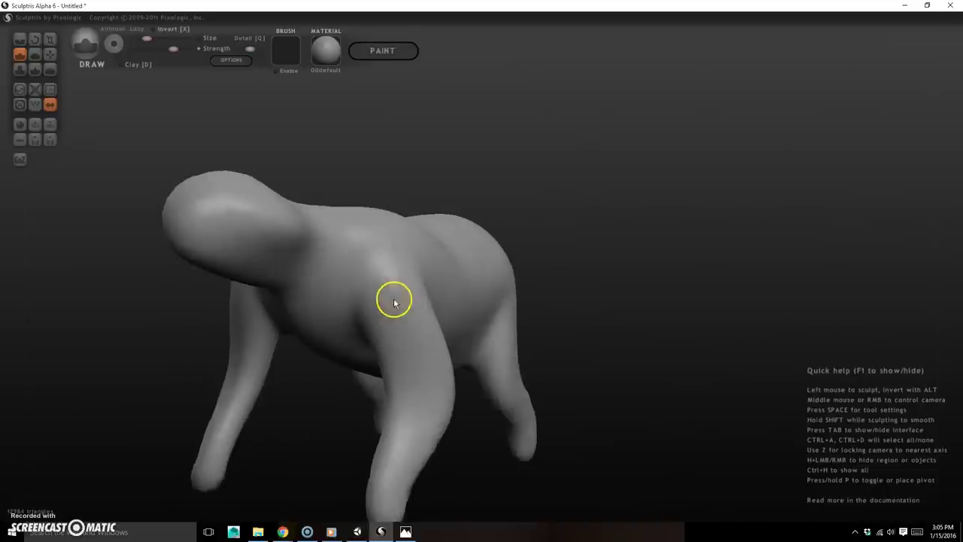
{"action": "mouse_move", "coordinate": [564, 179]}
{"action": "right_mouse_down"}
{"action": "mouse_move", "coordinate": [565, 165]}
{"action": "mouse_move", "coordinate": [552, 170]}
{"action": "right_mouse_up"}
{"action": "key", "text": "space"}
{"action": "left_click_drag", "start_coordinate": [387, 260], "coordinate": [392, 251]}
Build up muscle mass from the shoulders down the upper front legs with long Draw strokes.
{"action": "left_click_drag", "start_coordinate": [529, 230], "coordinate": [604, 229]}
{"action": "right_click_drag", "start_coordinate": [603, 228], "coordinate": [420, 254]}
{"action": "left_click_drag", "start_coordinate": [410, 261], "coordinate": [420, 298]}
{"action": "mouse_move", "coordinate": [438, 379]}
{"action": "right_mouse_down"}
{"action": "mouse_move", "coordinate": [462, 400]}
{"action": "mouse_move", "coordinate": [453, 398]}
{"action": "right_mouse_up"}
{"action": "left_click_drag", "start_coordinate": [411, 261], "coordinate": [413, 363]}
{"action": "mouse_move", "coordinate": [453, 428]}
{"action": "right_mouse_down"}
{"action": "mouse_move", "coordinate": [511, 424]}
{"action": "mouse_move", "coordinate": [458, 440]}
{"action": "right_mouse_up"}
{"action": "left_click_drag", "start_coordinate": [397, 271], "coordinate": [413, 362]}
{"action": "mouse_move", "coordinate": [458, 410]}
{"action": "right_mouse_down"}
{"action": "mouse_move", "coordinate": [512, 422]}
{"action": "mouse_move", "coordinate": [525, 441]}
{"action": "mouse_move", "coordinate": [548, 440]}
{"action": "right_mouse_up"}
{"action": "right_click_drag", "start_coordinate": [602, 296], "coordinate": [574, 300]}
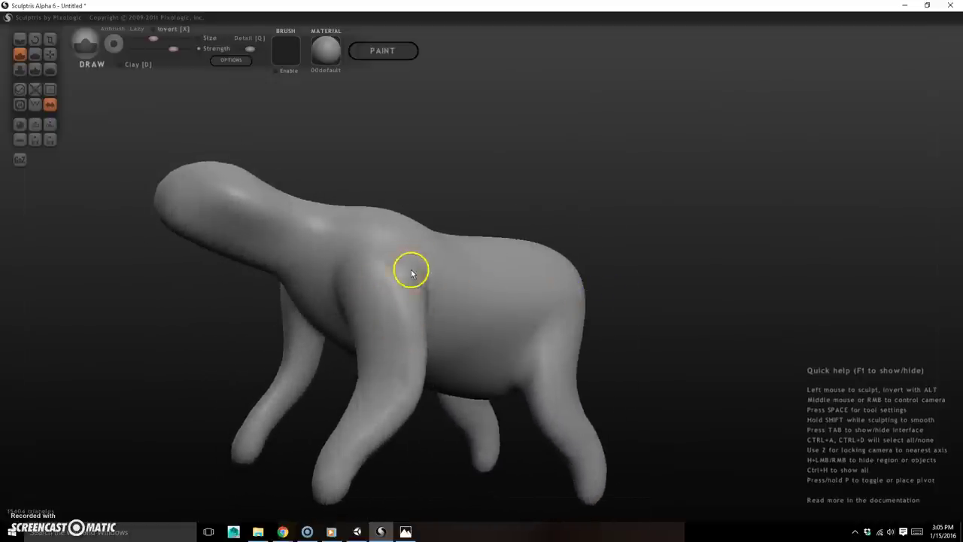
Thicken the backs of the shoulders, the elbows and the forearms with Draw strokes from the side and rear.
{"action": "right_click_drag", "start_coordinate": [411, 270], "coordinate": [408, 284]}
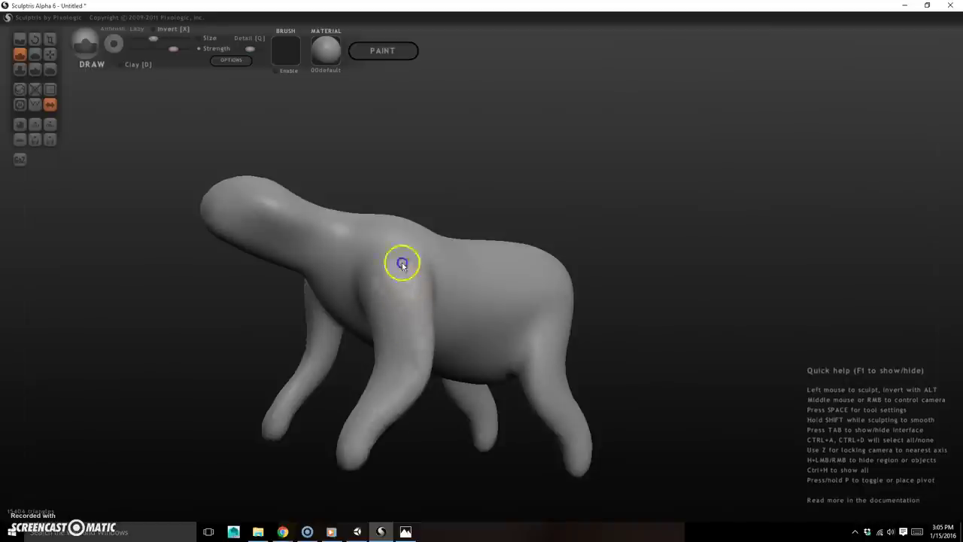
{"action": "right_click_drag", "start_coordinate": [641, 303], "coordinate": [387, 316]}
{"action": "left_click_drag", "start_coordinate": [386, 316], "coordinate": [397, 316]}
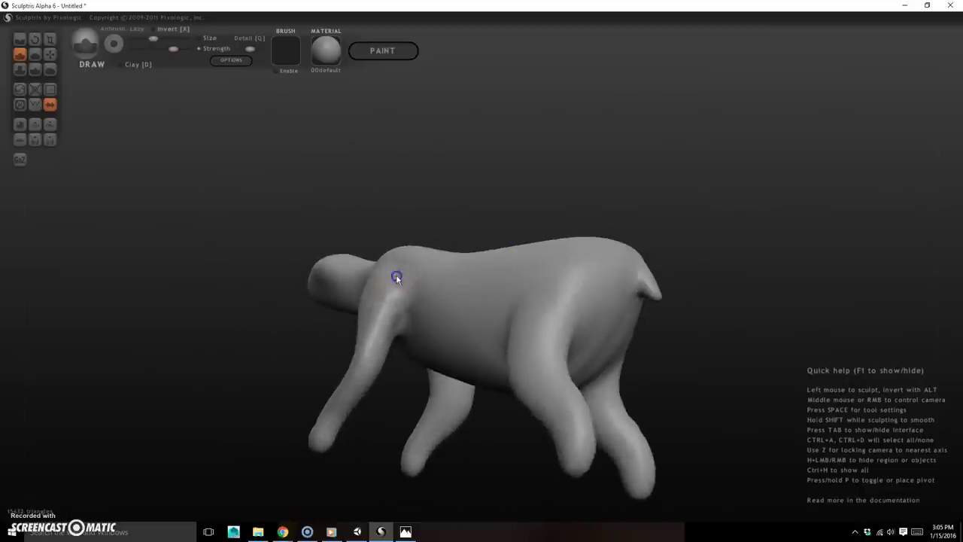
{"action": "right_click_drag", "start_coordinate": [381, 427], "coordinate": [387, 397]}
{"action": "left_click_drag", "start_coordinate": [374, 349], "coordinate": [365, 361]}
{"action": "mouse_move", "coordinate": [361, 442]}
{"action": "right_mouse_down"}
{"action": "mouse_move", "coordinate": [415, 482]}
{"action": "mouse_move", "coordinate": [385, 481]}
{"action": "right_mouse_up"}
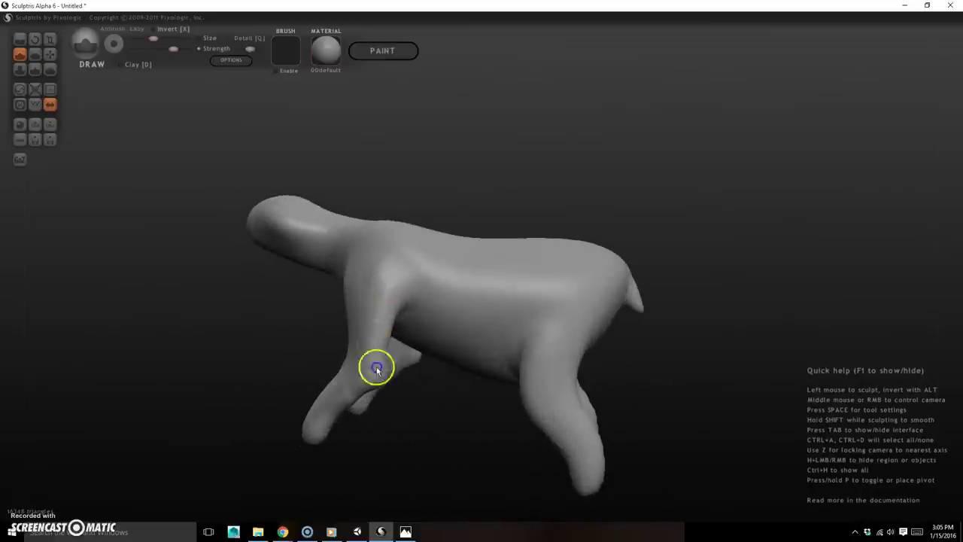
{"action": "right_click_drag", "start_coordinate": [405, 393], "coordinate": [385, 393]}
{"action": "left_click_drag", "start_coordinate": [329, 378], "coordinate": [299, 415]}
Fill out the upper front legs down to the elbows with more Draw strokes.
{"action": "mouse_move", "coordinate": [421, 431]}
{"action": "right_mouse_down"}
{"action": "mouse_move", "coordinate": [473, 449]}
{"action": "mouse_move", "coordinate": [497, 388]}
{"action": "right_mouse_up"}
{"action": "left_click_drag", "start_coordinate": [436, 305], "coordinate": [424, 381]}
{"action": "mouse_move", "coordinate": [446, 324]}
{"action": "left_mouse_down"}
{"action": "mouse_move", "coordinate": [425, 361]}
{"action": "mouse_move", "coordinate": [438, 327]}
{"action": "left_mouse_up"}
{"action": "mouse_move", "coordinate": [539, 297]}
{"action": "right_mouse_down"}
{"action": "mouse_move", "coordinate": [625, 304]}
{"action": "mouse_move", "coordinate": [648, 291]}
{"action": "right_mouse_up"}
{"action": "right_click_drag", "start_coordinate": [524, 309], "coordinate": [547, 344]}
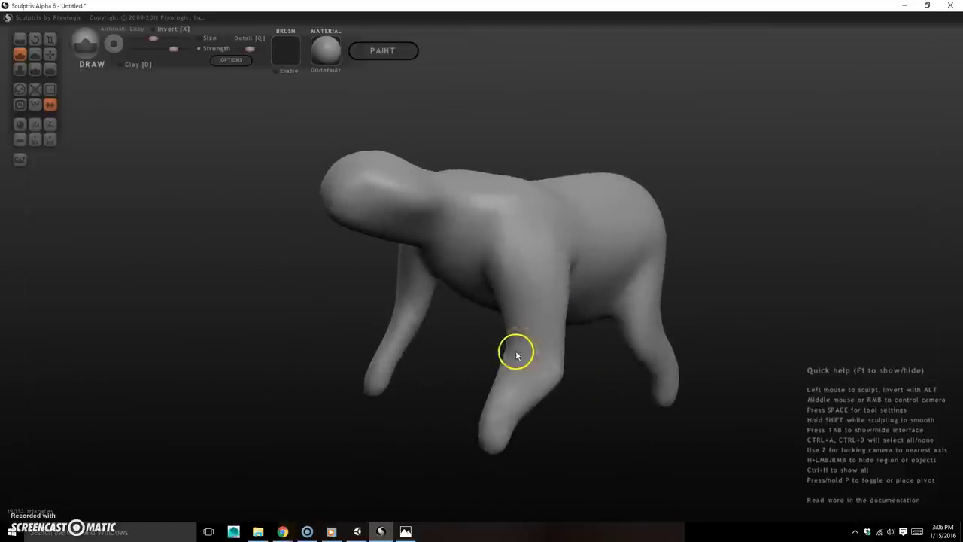
Touch up the elbows of the front legs with Draw, working from the front, side and rear.
{"action": "right_click_drag", "start_coordinate": [612, 407], "coordinate": [509, 328]}
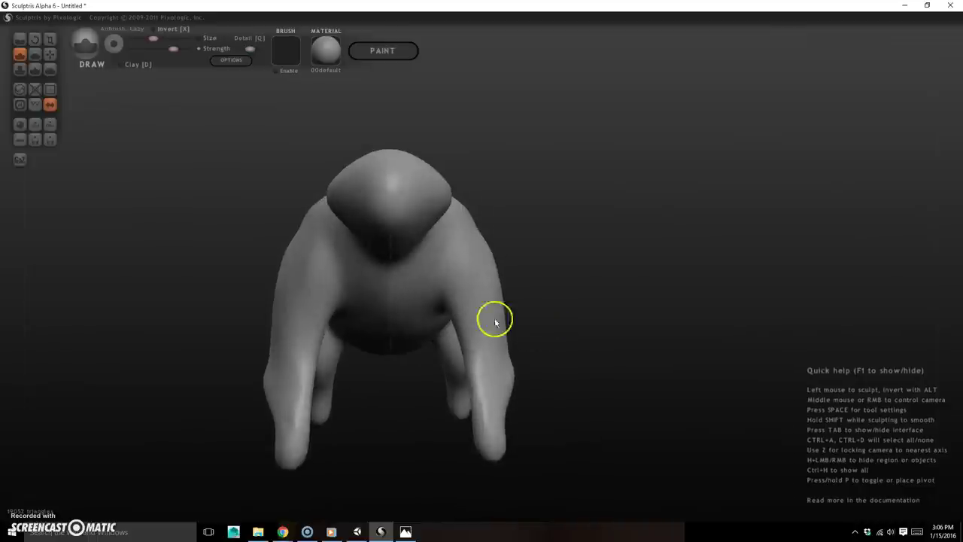
{"action": "right_click_drag", "start_coordinate": [549, 355], "coordinate": [532, 368]}
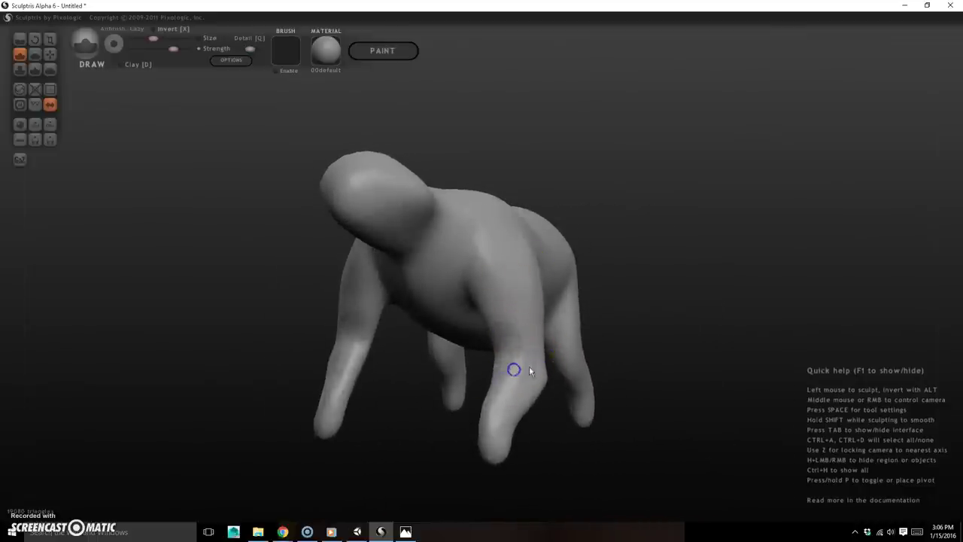
{"action": "right_click_drag", "start_coordinate": [510, 366], "coordinate": [570, 415]}
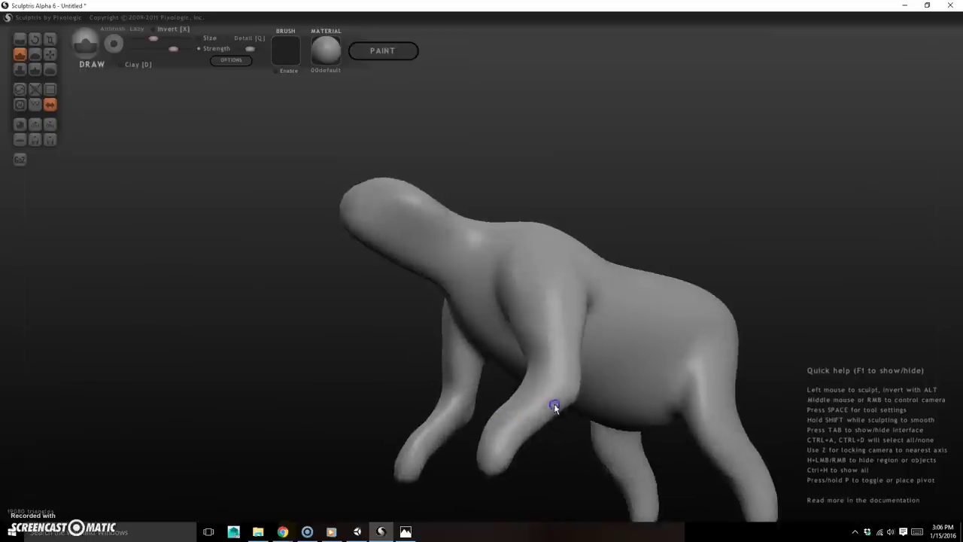
{"action": "right_click_drag", "start_coordinate": [544, 470], "coordinate": [563, 391]}
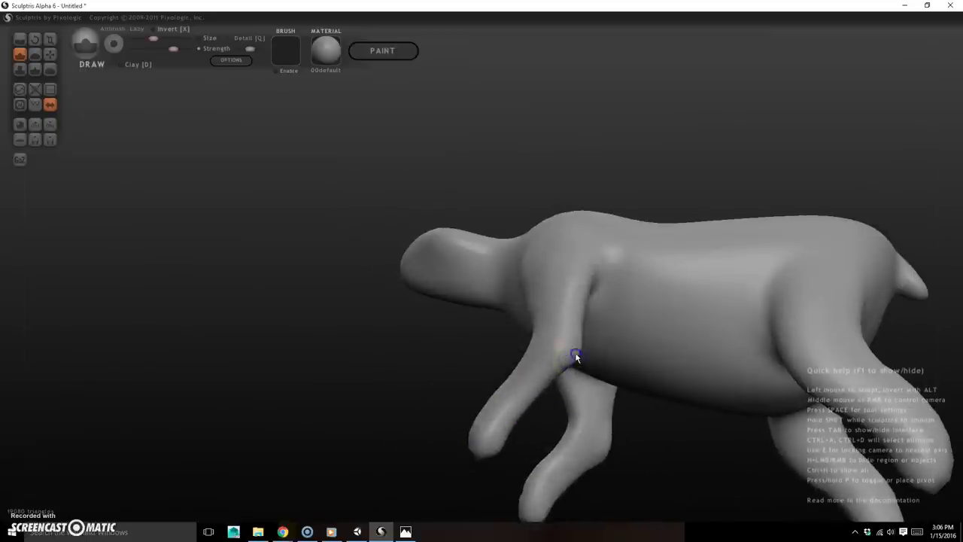
{"action": "right_click_drag", "start_coordinate": [482, 450], "coordinate": [472, 310]}
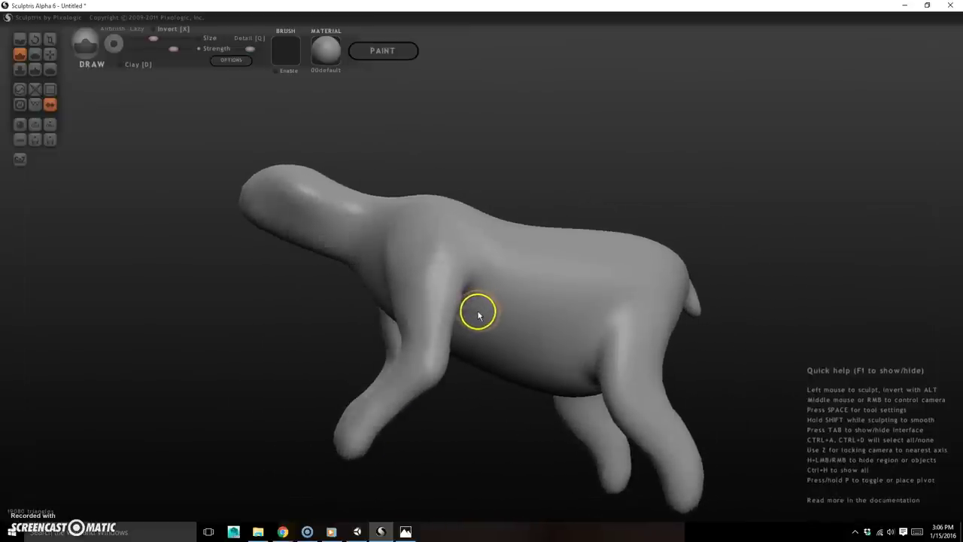
Enlarge the Draw brush and add volume to the flanks behind the shoulders and to the front of the haunches.
{"action": "scroll", "coordinate": [489, 315], "scroll_direction": "down", "scroll_amount": 5}
{"action": "scroll", "coordinate": [490, 316], "scroll_direction": "up", "scroll_amount": 7}
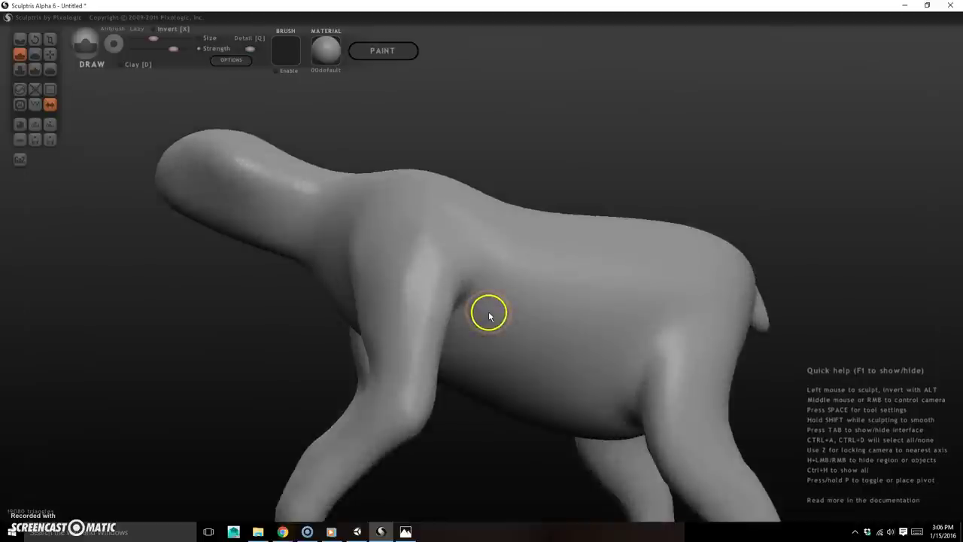
{"action": "scroll", "coordinate": [490, 317], "scroll_direction": "down", "scroll_amount": 1}
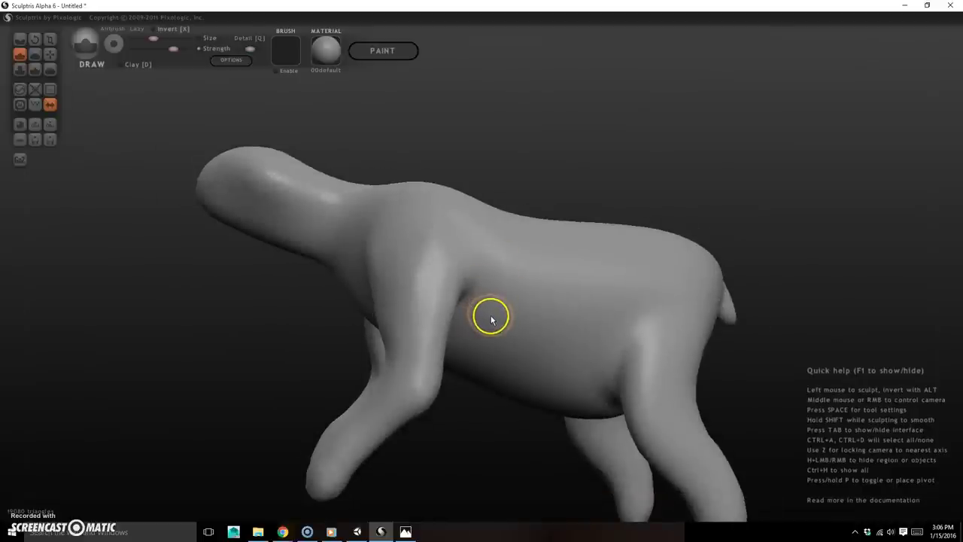
{"action": "key", "text": "space"}
{"action": "mouse_move", "coordinate": [485, 343]}
{"action": "left_mouse_down"}
{"action": "mouse_move", "coordinate": [484, 352]}
{"action": "mouse_move", "coordinate": [516, 256]}
{"action": "left_mouse_up"}
{"action": "mouse_move", "coordinate": [487, 449]}
{"action": "right_mouse_down"}
{"action": "mouse_move", "coordinate": [486, 460]}
{"action": "mouse_move", "coordinate": [496, 456]}
{"action": "right_mouse_up"}
{"action": "left_click_drag", "start_coordinate": [513, 324], "coordinate": [521, 268]}
{"action": "right_click_drag", "start_coordinate": [497, 442], "coordinate": [459, 451]}
{"action": "mouse_move", "coordinate": [634, 316]}
{"action": "left_mouse_down"}
{"action": "mouse_move", "coordinate": [629, 397]}
{"action": "mouse_move", "coordinate": [640, 281]}
{"action": "mouse_move", "coordinate": [631, 354]}
{"action": "left_mouse_up"}
{"action": "right_click_drag", "start_coordinate": [521, 471], "coordinate": [543, 474]}
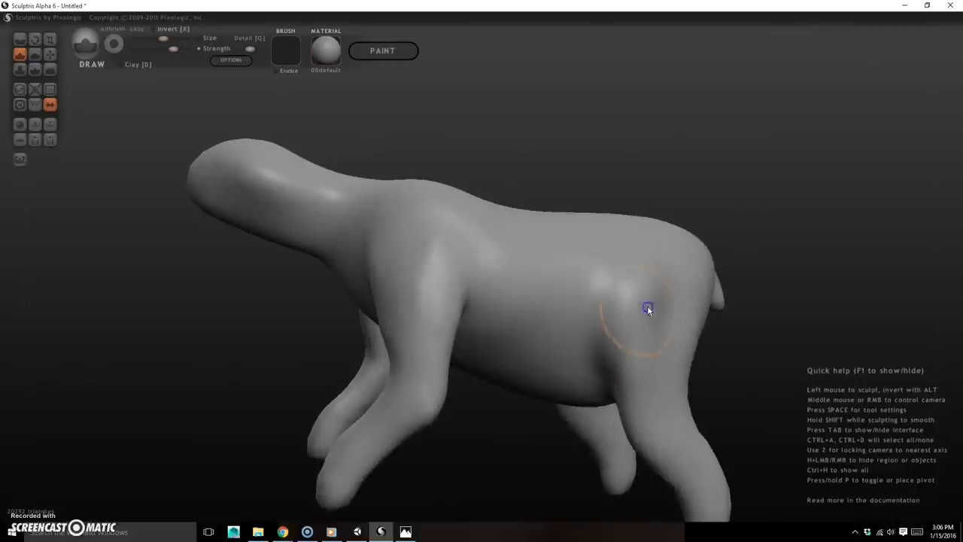
Build up the hips and thighs with broad Draw strokes around the haunches.
{"action": "mouse_move", "coordinate": [755, 367]}
{"action": "left_mouse_down"}
{"action": "mouse_move", "coordinate": [692, 323]}
{"action": "mouse_move", "coordinate": [640, 318]}
{"action": "mouse_move", "coordinate": [576, 178]}
{"action": "mouse_move", "coordinate": [601, 202]}
{"action": "left_mouse_up"}
{"action": "left_click_drag", "start_coordinate": [784, 281], "coordinate": [723, 261]}
{"action": "mouse_move", "coordinate": [527, 220]}
{"action": "left_mouse_down"}
{"action": "mouse_move", "coordinate": [519, 230]}
{"action": "mouse_move", "coordinate": [562, 168]}
{"action": "mouse_move", "coordinate": [604, 168]}
{"action": "mouse_move", "coordinate": [539, 215]}
{"action": "mouse_move", "coordinate": [563, 134]}
{"action": "left_mouse_up"}
{"action": "left_click_drag", "start_coordinate": [759, 236], "coordinate": [820, 297]}
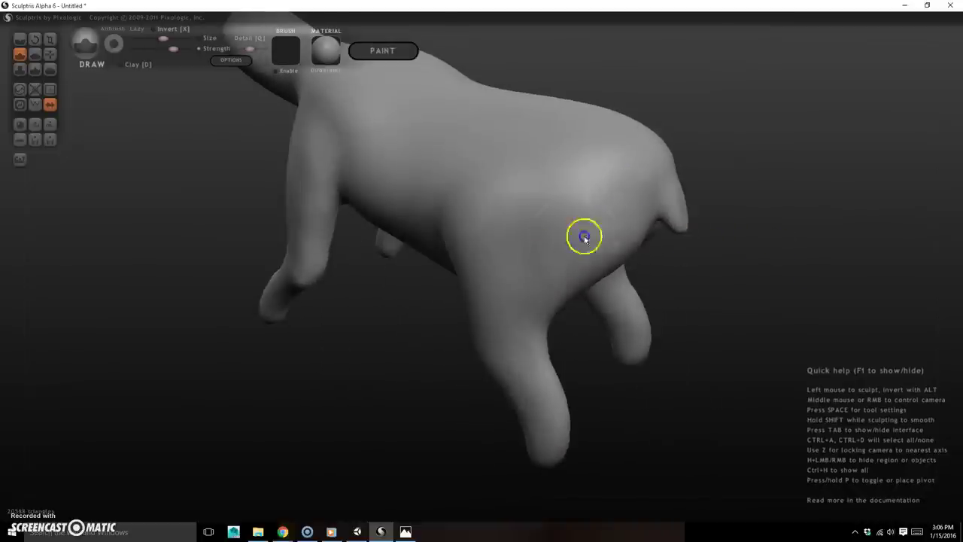
{"action": "left_click_drag", "start_coordinate": [728, 339], "coordinate": [763, 305]}
{"action": "left_click_drag", "start_coordinate": [588, 236], "coordinate": [736, 294]}
{"action": "left_click_drag", "start_coordinate": [563, 224], "coordinate": [561, 322]}
{"action": "mouse_move", "coordinate": [669, 315]}
{"action": "right_mouse_down"}
{"action": "mouse_move", "coordinate": [750, 297]}
{"action": "mouse_move", "coordinate": [686, 309]}
{"action": "right_mouse_up"}
{"action": "left_click_drag", "start_coordinate": [686, 308], "coordinate": [628, 268]}
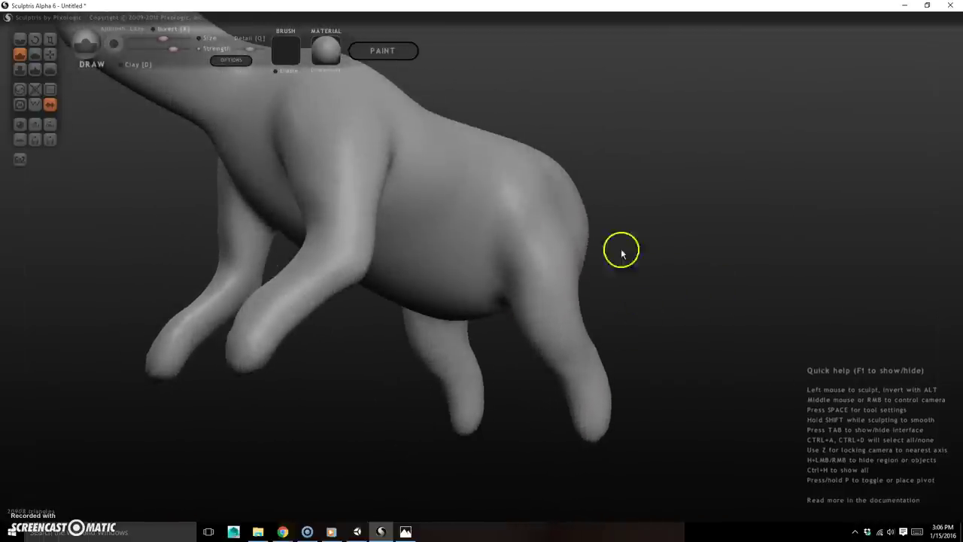
Thicken the lower hind legs around the knees and calves with the Draw brush.
{"action": "left_click_drag", "start_coordinate": [573, 314], "coordinate": [477, 269]}
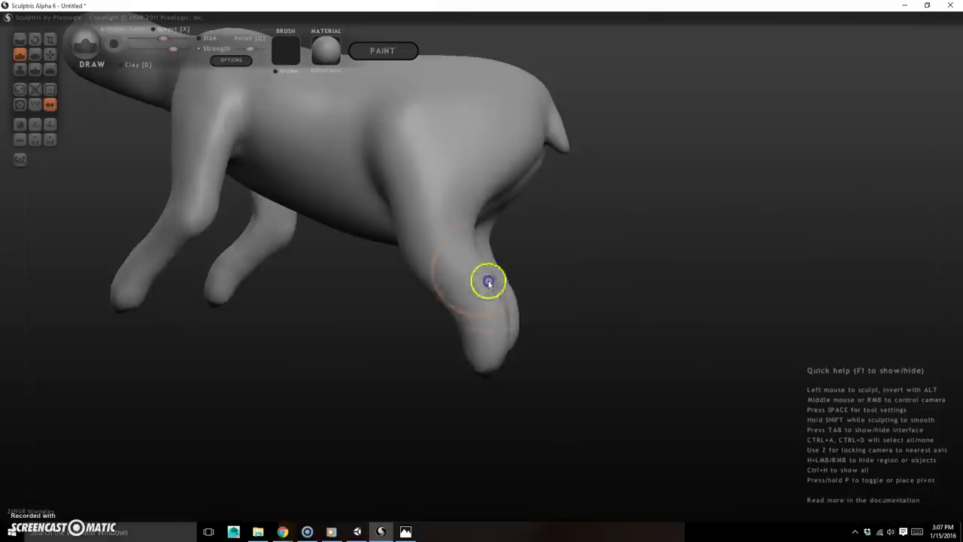
{"action": "left_click_drag", "start_coordinate": [601, 316], "coordinate": [503, 322]}
{"action": "left_click_drag", "start_coordinate": [439, 286], "coordinate": [438, 329]}
{"action": "mouse_move", "coordinate": [497, 403]}
{"action": "left_mouse_down"}
{"action": "mouse_move", "coordinate": [535, 418]}
{"action": "mouse_move", "coordinate": [489, 323]}
{"action": "left_mouse_up"}
Add volume to the underside of the belly with Draw strokes.
{"action": "right_click_drag", "start_coordinate": [634, 236], "coordinate": [728, 274]}
{"action": "mouse_move", "coordinate": [358, 208]}
{"action": "left_mouse_down"}
{"action": "mouse_move", "coordinate": [319, 215]}
{"action": "mouse_move", "coordinate": [308, 204]}
{"action": "mouse_move", "coordinate": [314, 161]}
{"action": "mouse_move", "coordinate": [333, 183]}
{"action": "mouse_move", "coordinate": [344, 144]}
{"action": "mouse_move", "coordinate": [286, 170]}
{"action": "mouse_move", "coordinate": [356, 252]}
{"action": "left_mouse_up"}
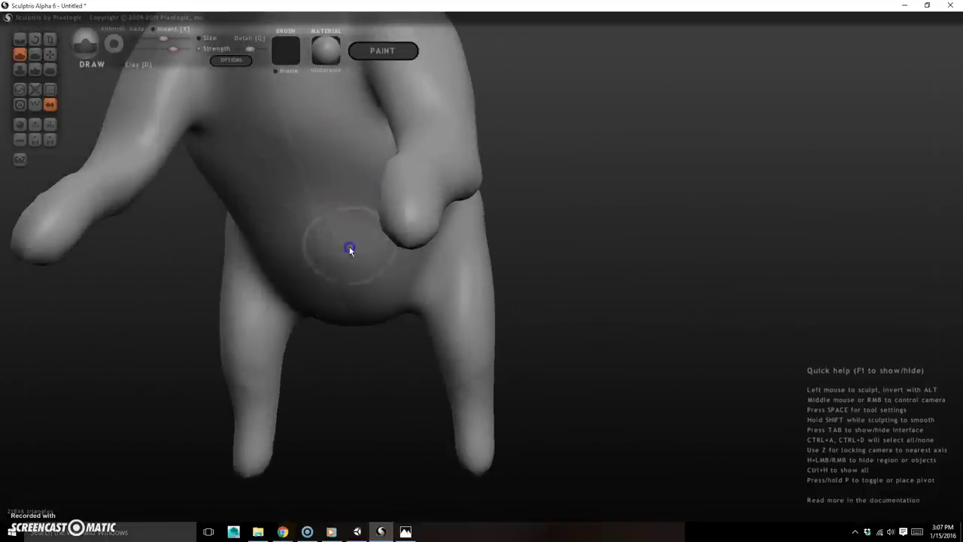
{"action": "right_click_drag", "start_coordinate": [445, 295], "coordinate": [537, 250]}
Build up the sides and top of the head and shape the muzzle with Draw strokes.
{"action": "right_click_drag", "start_coordinate": [602, 146], "coordinate": [727, 269], "text": "alt"}
{"action": "mouse_move", "coordinate": [479, 155]}
{"action": "right_mouse_down"}
{"action": "mouse_move", "coordinate": [470, 179]}
{"action": "mouse_move", "coordinate": [543, 177]}
{"action": "right_mouse_up"}
{"action": "left_click_drag", "start_coordinate": [285, 265], "coordinate": [227, 255]}
{"action": "right_click_drag", "start_coordinate": [426, 155], "coordinate": [400, 215]}
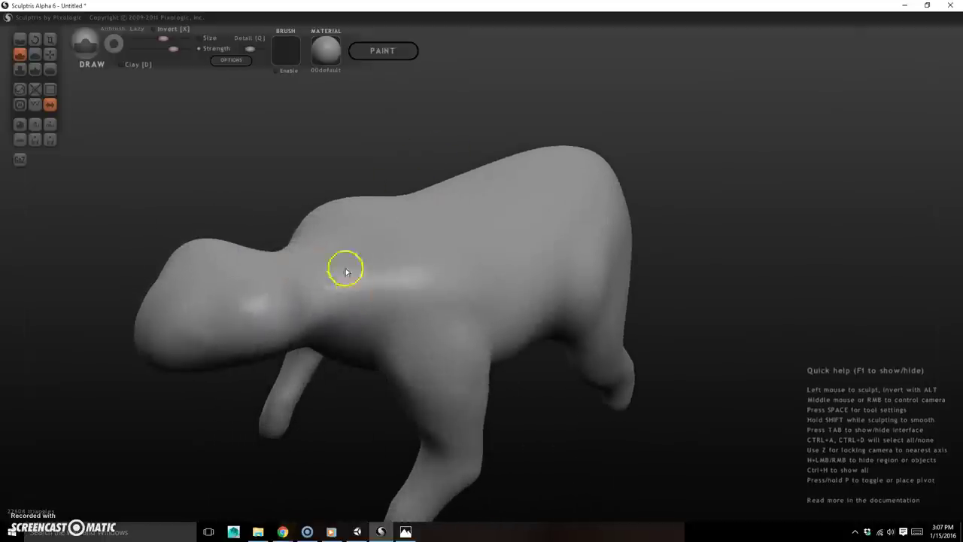
{"action": "right_click_drag", "start_coordinate": [189, 447], "coordinate": [214, 434]}
{"action": "left_click_drag", "start_coordinate": [321, 317], "coordinate": [260, 345]}
{"action": "mouse_move", "coordinate": [180, 458]}
{"action": "right_mouse_down"}
{"action": "mouse_move", "coordinate": [182, 404]}
{"action": "mouse_move", "coordinate": [193, 399]}
{"action": "right_mouse_up"}
{"action": "left_click_drag", "start_coordinate": [245, 161], "coordinate": [204, 113]}
{"action": "mouse_move", "coordinate": [147, 304]}
{"action": "right_mouse_down"}
{"action": "mouse_move", "coordinate": [110, 349]}
{"action": "mouse_move", "coordinate": [166, 380]}
{"action": "mouse_move", "coordinate": [195, 382]}
{"action": "right_mouse_up"}
{"action": "left_click", "coordinate": [287, 296]}
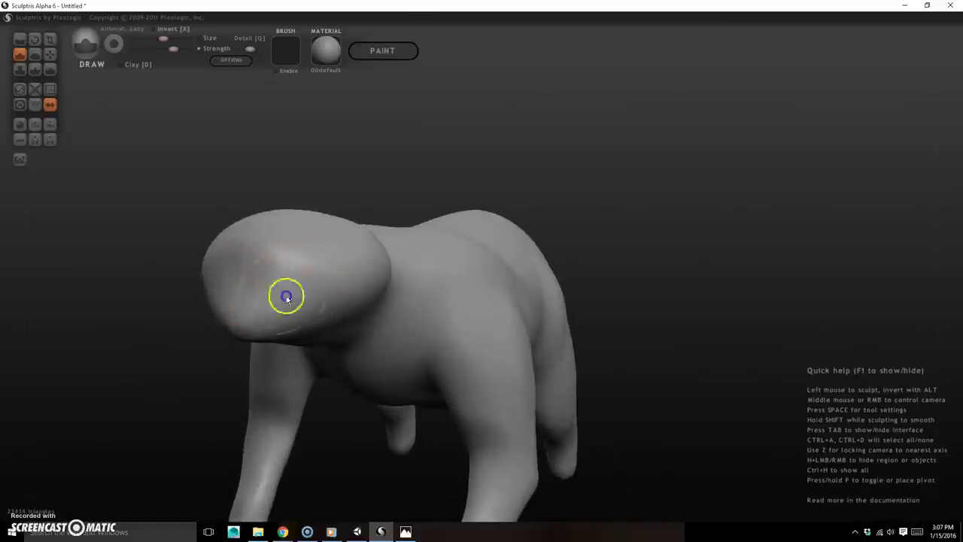
Thicken the sides of the neck where it joins the shoulders with Draw strokes.
{"action": "right_click_drag", "start_coordinate": [656, 299], "coordinate": [627, 280]}
{"action": "right_click_drag", "start_coordinate": [192, 241], "coordinate": [357, 155]}
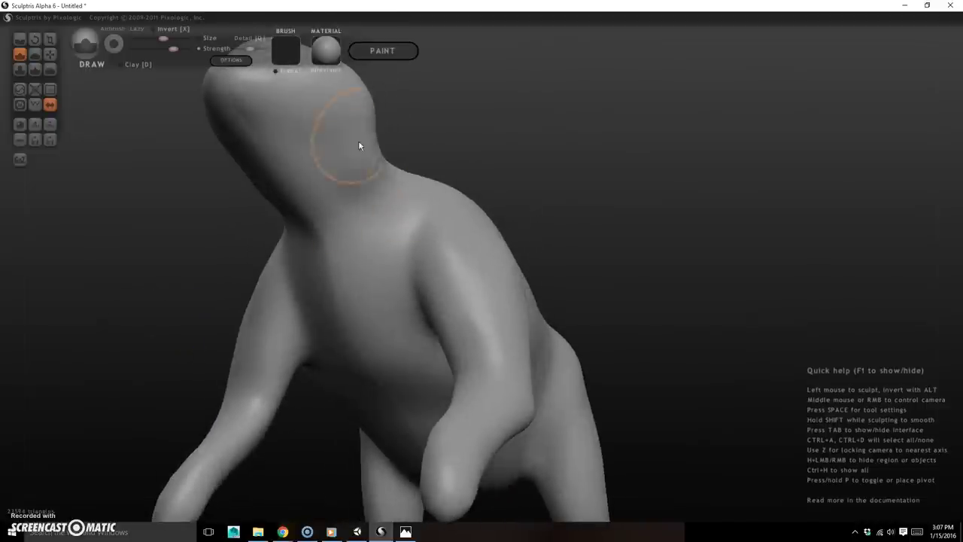
{"action": "left_click_drag", "start_coordinate": [390, 210], "coordinate": [435, 220]}
{"action": "left_click_drag", "start_coordinate": [366, 154], "coordinate": [408, 204]}
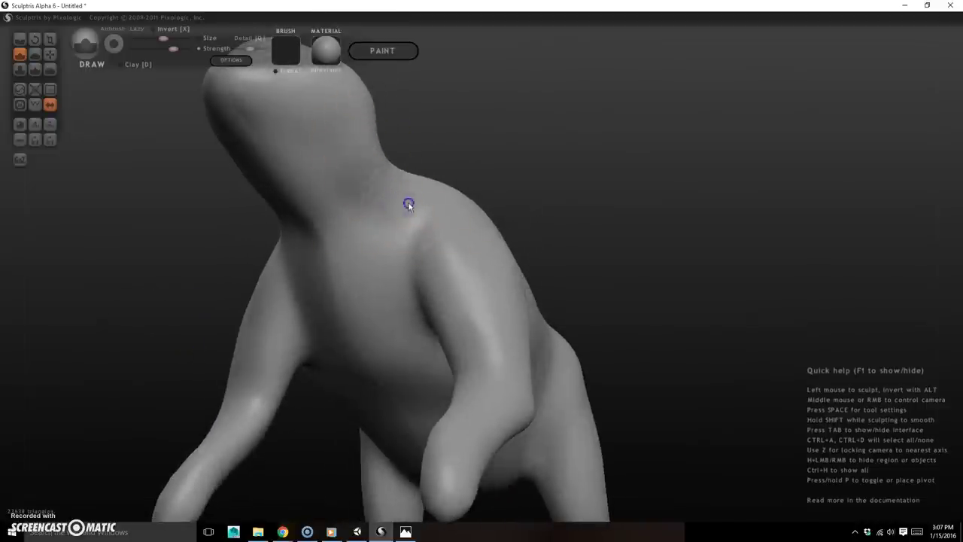
{"action": "right_click_drag", "start_coordinate": [340, 264], "coordinate": [526, 209]}
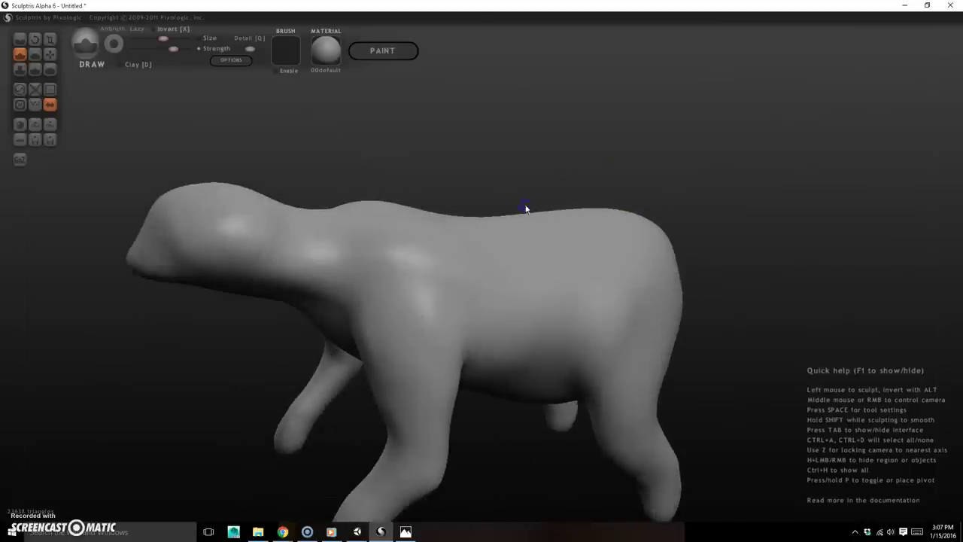
Add volume to the front forearm between the elbow and paw with a resized Draw brush.
{"action": "right_click_drag", "start_coordinate": [744, 273], "coordinate": [796, 275]}
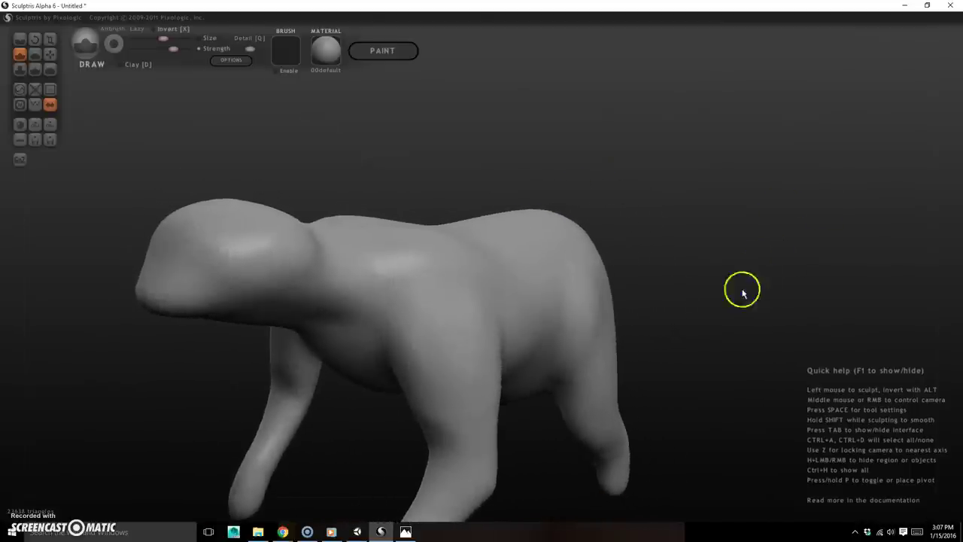
{"action": "right_click_drag", "start_coordinate": [741, 290], "coordinate": [763, 289]}
{"action": "right_click_drag", "start_coordinate": [713, 326], "coordinate": [668, 278], "text": "alt"}
{"action": "scroll", "coordinate": [668, 277], "scroll_direction": "down", "scroll_amount": 3}
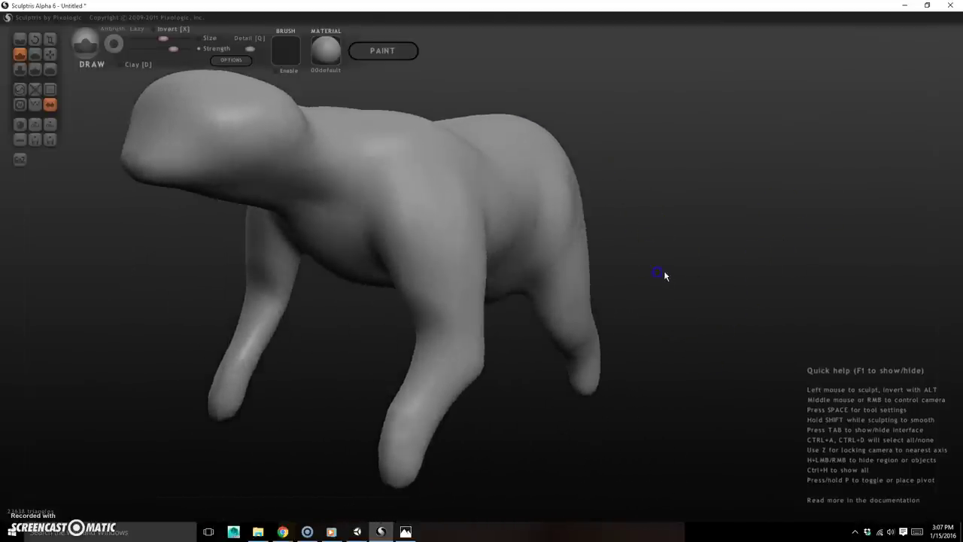
{"action": "right_click_drag", "start_coordinate": [490, 227], "coordinate": [811, 370]}
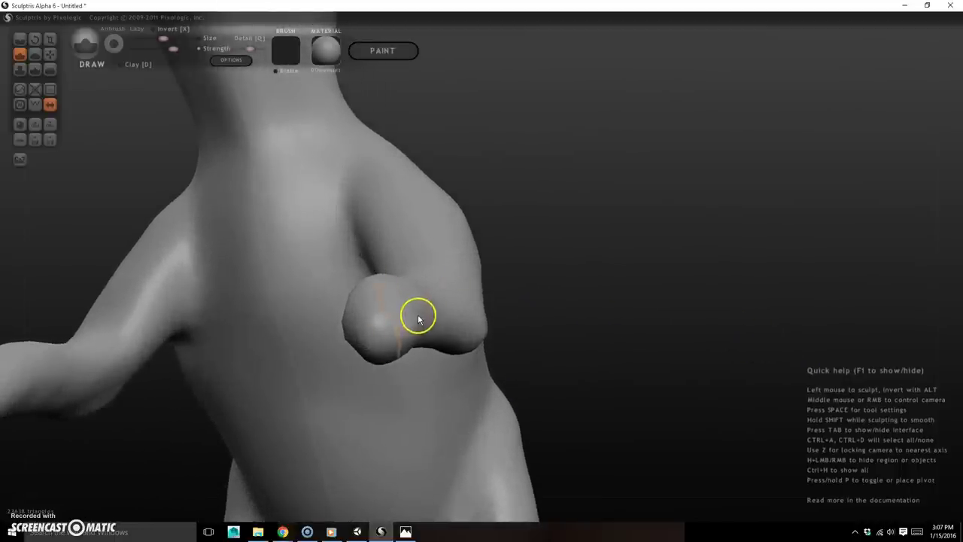
{"action": "scroll", "coordinate": [419, 318], "scroll_direction": "down", "scroll_amount": 2}
{"action": "scroll", "coordinate": [423, 317], "scroll_direction": "up", "scroll_amount": 2}
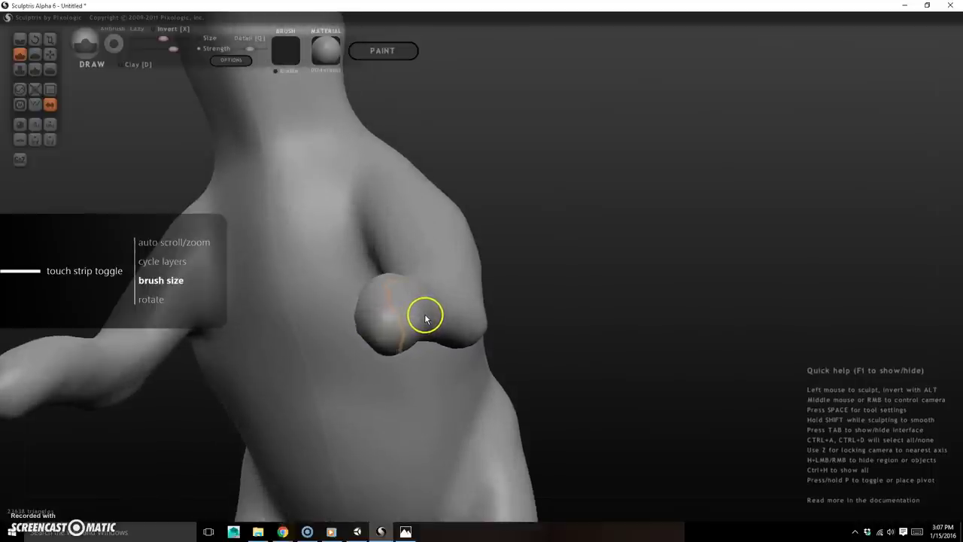
{"action": "key", "text": "bracketleft"}
{"action": "key", "text": "bracketleft"}
{"action": "key", "text": "bracketleft"}
{"action": "right_click_drag", "start_coordinate": [545, 308], "coordinate": [405, 340]}
{"action": "left_click_drag", "start_coordinate": [441, 314], "coordinate": [481, 298]}
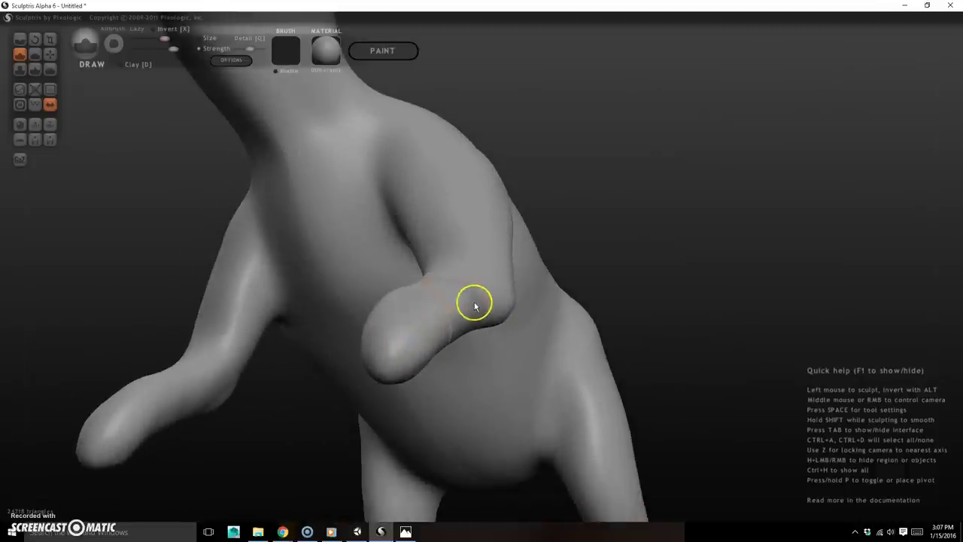
Smooth the front paw and round out the wrist area with further Draw strokes.
{"action": "right_click_drag", "start_coordinate": [594, 262], "coordinate": [671, 226]}
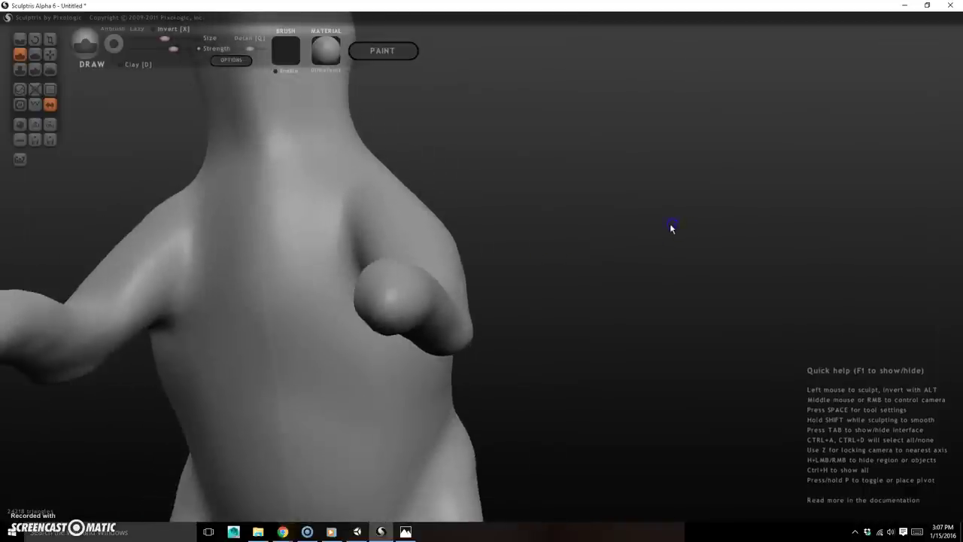
{"action": "right_click_drag", "start_coordinate": [559, 309], "coordinate": [512, 328]}
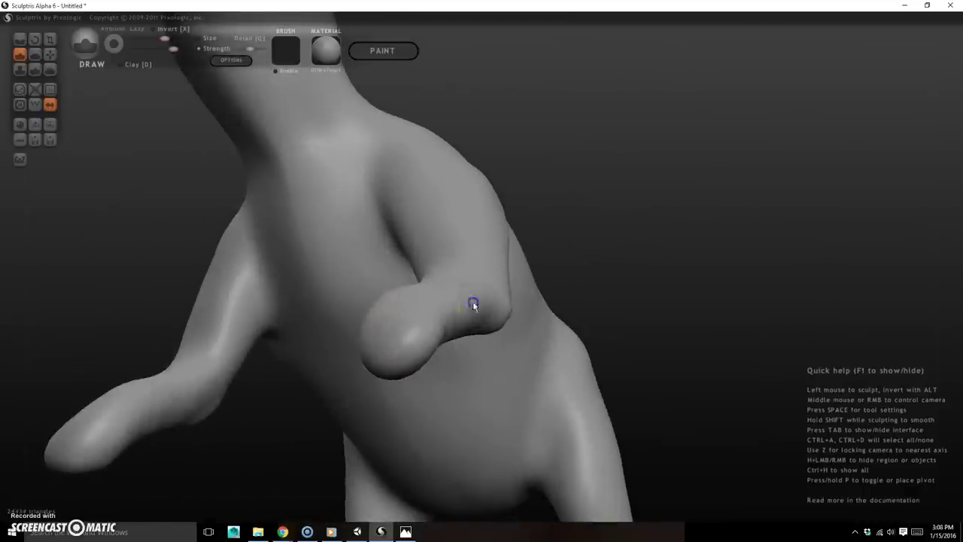
{"action": "left_click_drag", "start_coordinate": [424, 340], "coordinate": [429, 313], "text": "shift"}
{"action": "right_click_drag", "start_coordinate": [628, 257], "coordinate": [668, 234]}
{"action": "mouse_move", "coordinate": [537, 192]}
{"action": "right_mouse_down"}
{"action": "mouse_move", "coordinate": [532, 275]}
{"action": "mouse_move", "coordinate": [599, 222]}
{"action": "right_mouse_up"}
{"action": "mouse_move", "coordinate": [372, 255]}
{"action": "left_mouse_down"}
{"action": "mouse_move", "coordinate": [375, 234]}
{"action": "mouse_move", "coordinate": [361, 212]}
{"action": "left_mouse_up"}
{"action": "mouse_move", "coordinate": [468, 252]}
{"action": "right_mouse_down"}
{"action": "mouse_move", "coordinate": [520, 280]}
{"action": "mouse_move", "coordinate": [527, 273]}
{"action": "mouse_move", "coordinate": [456, 260]}
{"action": "right_mouse_up"}
{"action": "right_click_drag", "start_coordinate": [388, 289], "coordinate": [508, 277]}
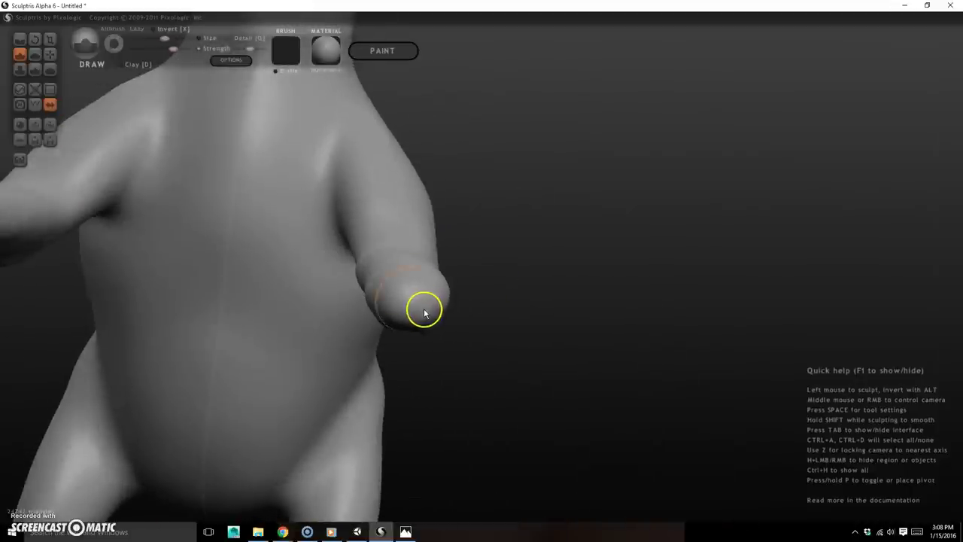
Raise three small digit nubs on the end of the front paw with a smaller Draw brush.
{"action": "right_click_drag", "start_coordinate": [462, 320], "coordinate": [472, 337]}
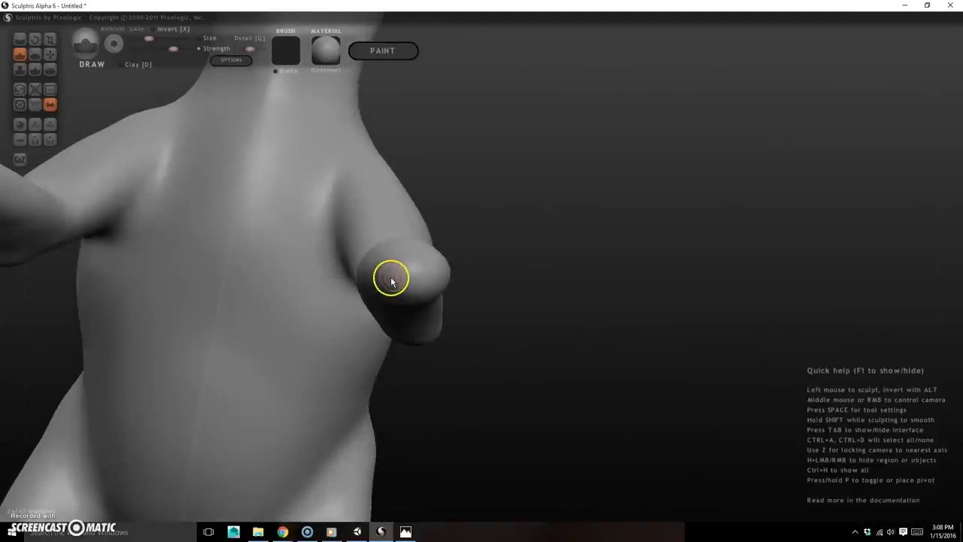
{"action": "mouse_move", "coordinate": [443, 284]}
{"action": "right_mouse_down"}
{"action": "mouse_move", "coordinate": [493, 306]}
{"action": "mouse_move", "coordinate": [423, 288]}
{"action": "mouse_move", "coordinate": [576, 351]}
{"action": "mouse_move", "coordinate": [542, 368]}
{"action": "mouse_move", "coordinate": [557, 335]}
{"action": "mouse_move", "coordinate": [505, 307]}
{"action": "right_mouse_up"}
{"action": "left_click_drag", "start_coordinate": [415, 334], "coordinate": [418, 340]}
{"action": "mouse_move", "coordinate": [500, 315]}
{"action": "right_mouse_down"}
{"action": "mouse_move", "coordinate": [584, 329]}
{"action": "mouse_move", "coordinate": [622, 347]}
{"action": "mouse_move", "coordinate": [642, 326]}
{"action": "right_mouse_up"}
Stretch the front paw's nubs into long claws with a reduced Grab brush.
{"action": "key", "text": "g"}
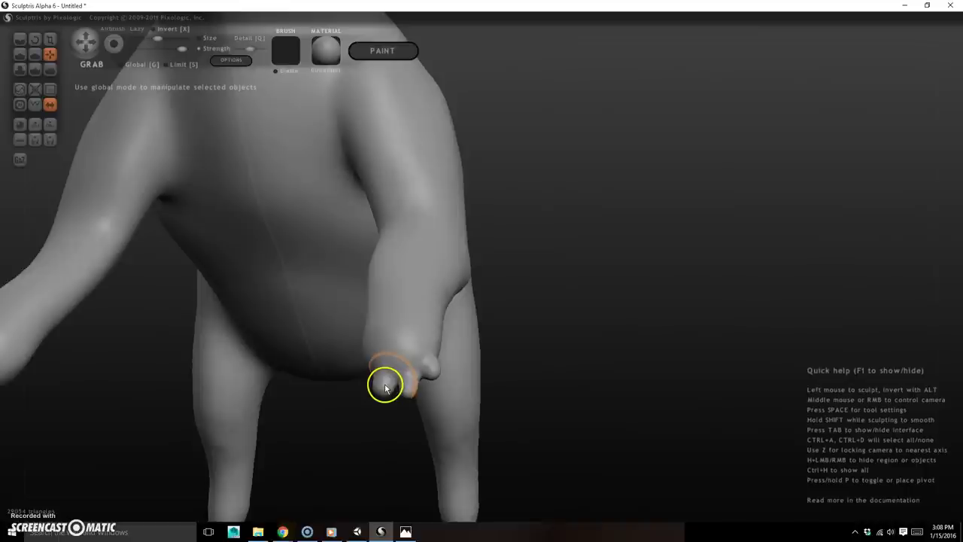
{"action": "right_click_drag", "start_coordinate": [365, 423], "coordinate": [392, 402]}
{"action": "left_click_drag", "start_coordinate": [392, 354], "coordinate": [388, 400]}
{"action": "key", "text": "ctrl+z"}
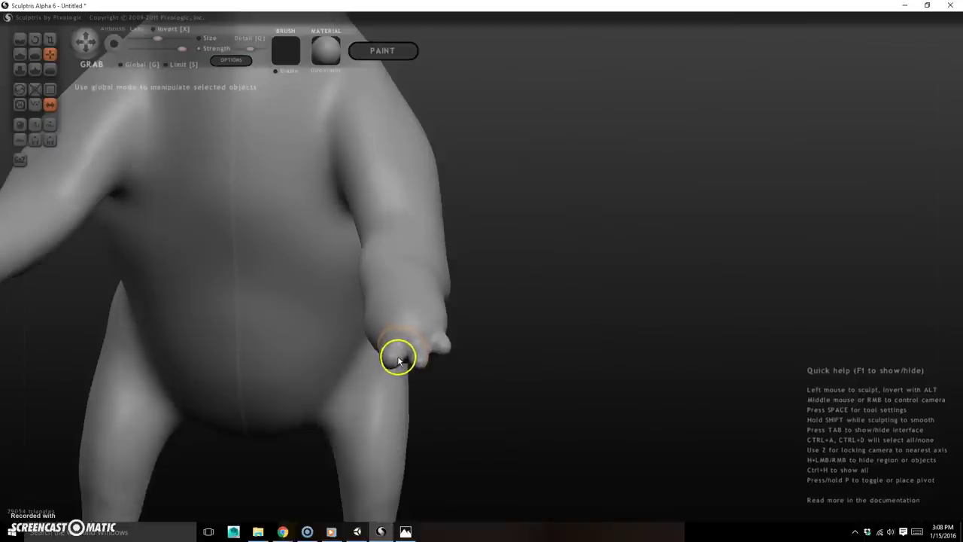
{"action": "key", "text": "space"}
{"action": "right_click_drag", "start_coordinate": [401, 367], "coordinate": [391, 359]}
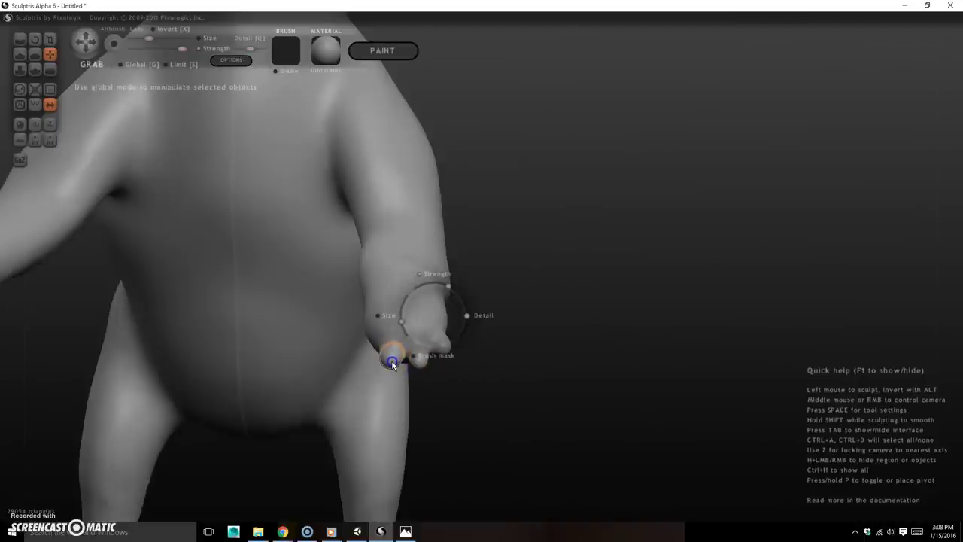
{"action": "right_click_drag", "start_coordinate": [435, 390], "coordinate": [439, 379]}
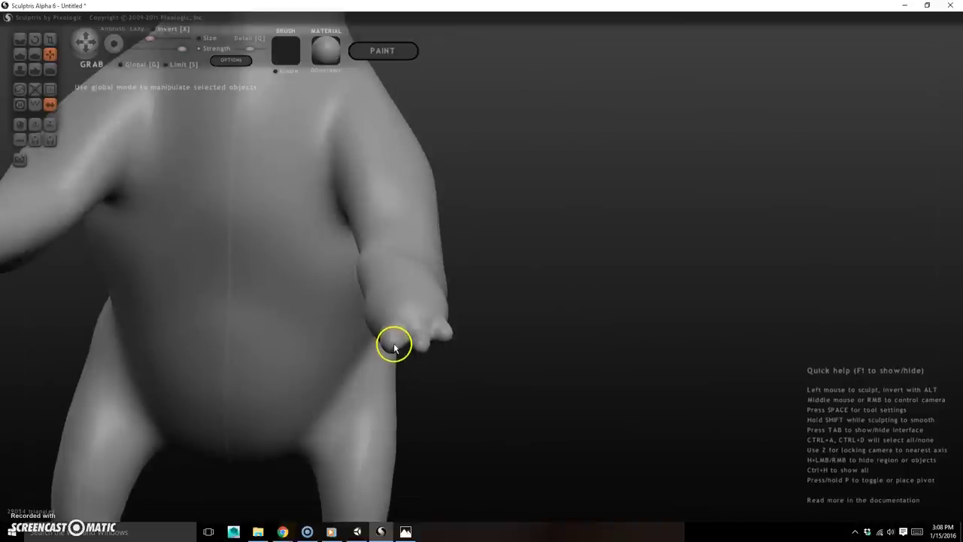
{"action": "mouse_move", "coordinate": [422, 348]}
{"action": "left_mouse_down"}
{"action": "mouse_move", "coordinate": [437, 368]}
{"action": "mouse_move", "coordinate": [420, 362]}
{"action": "left_mouse_up"}
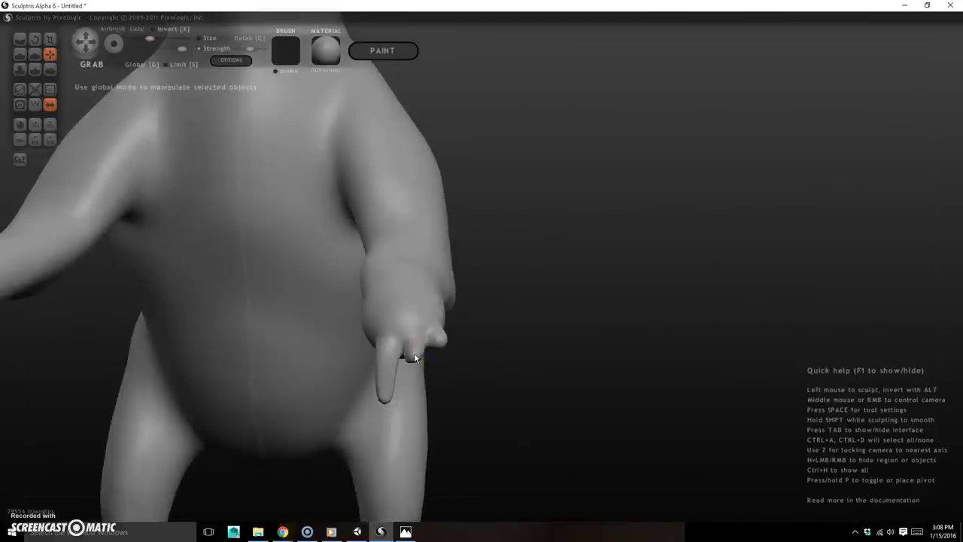
{"action": "left_click_drag", "start_coordinate": [413, 404], "coordinate": [413, 410]}
{"action": "right_click_drag", "start_coordinate": [483, 381], "coordinate": [463, 384]}
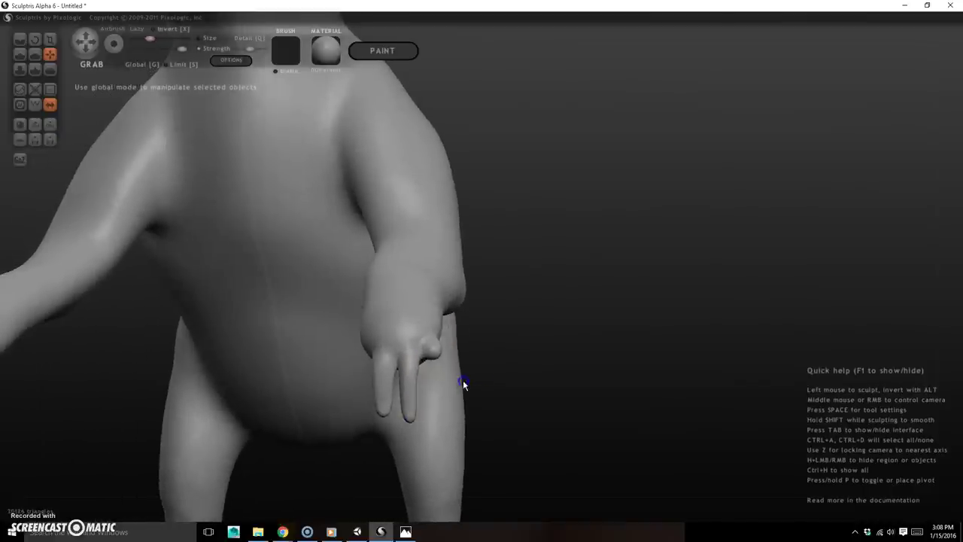
Build up the end of the hind leg into a broad, rounded foot with Draw strokes.
{"action": "right_click_drag", "start_coordinate": [443, 419], "coordinate": [561, 414]}
{"action": "right_click_drag", "start_coordinate": [623, 421], "coordinate": [946, 490]}
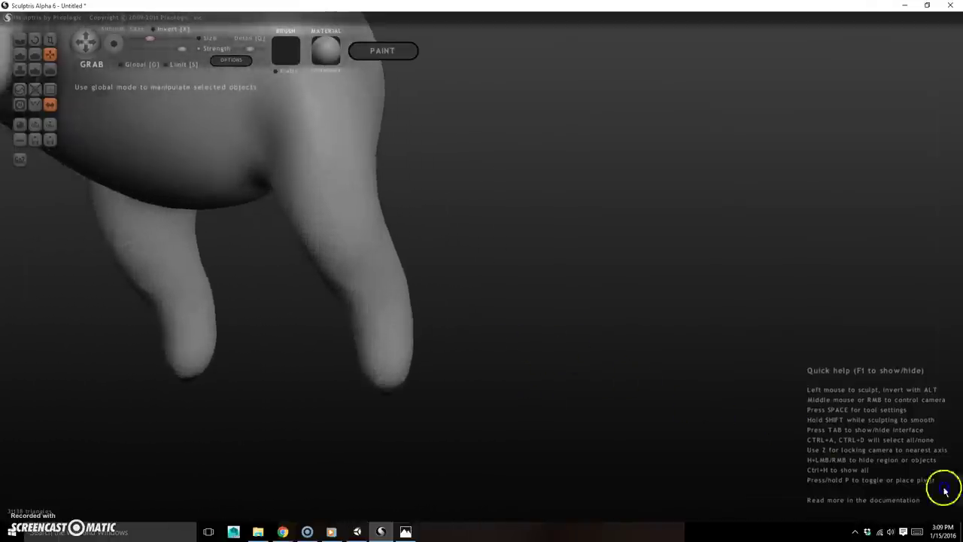
{"action": "right_click_drag", "start_coordinate": [482, 383], "coordinate": [666, 405], "text": "alt"}
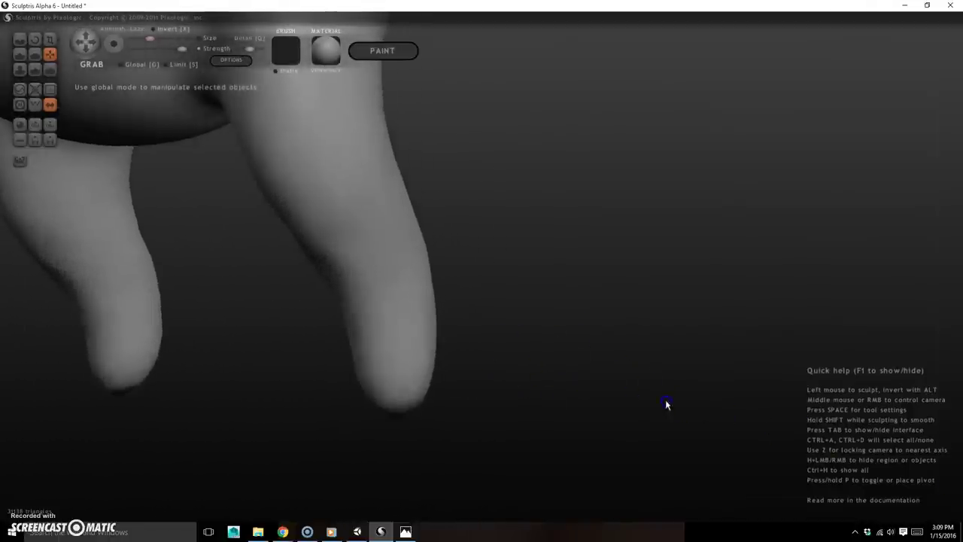
{"action": "right_click_drag", "start_coordinate": [525, 420], "coordinate": [546, 401], "text": "alt"}
{"action": "right_click_drag", "start_coordinate": [511, 348], "coordinate": [567, 281]}
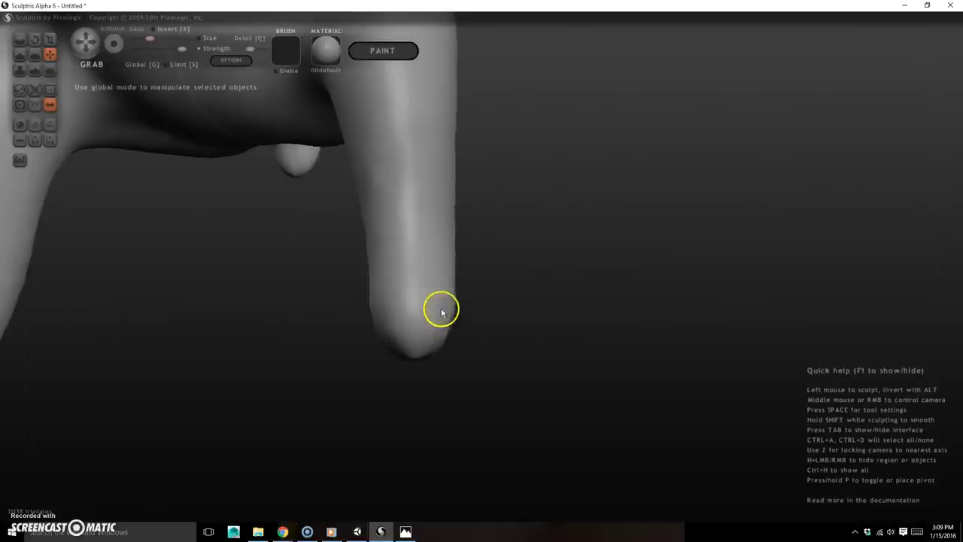
{"action": "key", "text": "4"}
{"action": "mouse_move", "coordinate": [426, 313]}
{"action": "left_mouse_down"}
{"action": "mouse_move", "coordinate": [441, 303]}
{"action": "mouse_move", "coordinate": [443, 281]}
{"action": "left_mouse_up"}
{"action": "right_click_drag", "start_coordinate": [538, 363], "coordinate": [444, 339]}
{"action": "mouse_move", "coordinate": [432, 293]}
{"action": "left_mouse_down"}
{"action": "mouse_move", "coordinate": [434, 271]}
{"action": "mouse_move", "coordinate": [438, 284]}
{"action": "left_mouse_up"}
{"action": "left_click_drag", "start_coordinate": [412, 335], "coordinate": [447, 282]}
{"action": "left_click_drag", "start_coordinate": [557, 357], "coordinate": [462, 332]}
{"action": "mouse_move", "coordinate": [401, 305]}
{"action": "left_mouse_down"}
{"action": "mouse_move", "coordinate": [400, 291]}
{"action": "mouse_move", "coordinate": [422, 289]}
{"action": "left_mouse_up"}
{"action": "left_click_drag", "start_coordinate": [454, 331], "coordinate": [465, 314]}
{"action": "right_click_drag", "start_coordinate": [532, 352], "coordinate": [446, 325]}
{"action": "left_click_drag", "start_coordinate": [434, 316], "coordinate": [435, 302]}
{"action": "right_click_drag", "start_coordinate": [481, 361], "coordinate": [442, 340]}
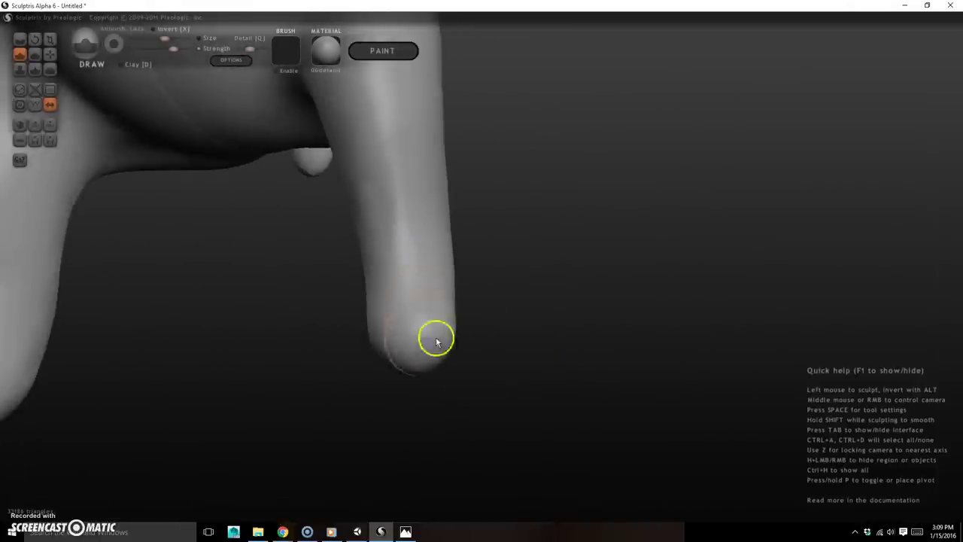
{"action": "left_click_drag", "start_coordinate": [493, 399], "coordinate": [474, 348]}
{"action": "left_click_drag", "start_coordinate": [415, 342], "coordinate": [436, 335]}
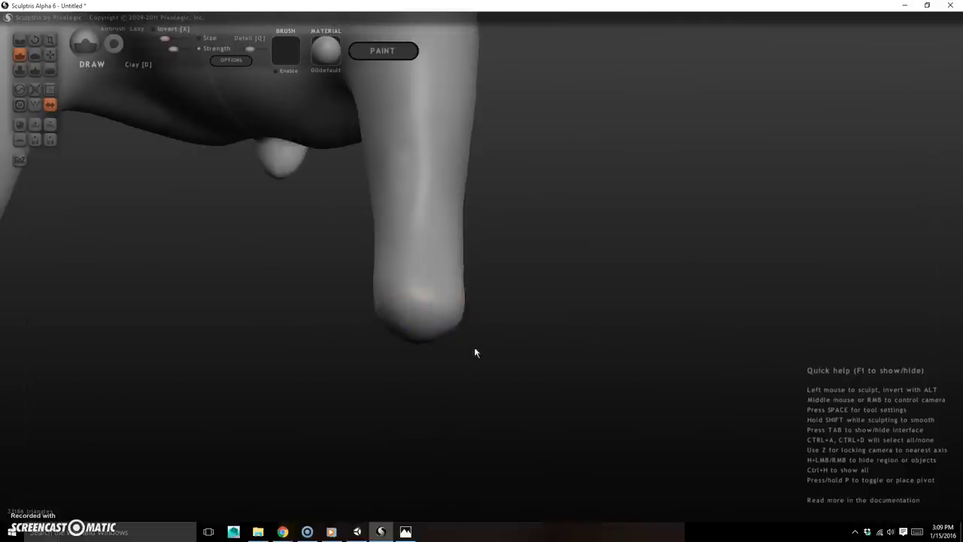
Raise three small toe nubs along the front of the hind foot with a smaller Draw brush.
{"action": "scroll", "coordinate": [425, 320], "scroll_direction": "up", "scroll_amount": 2}
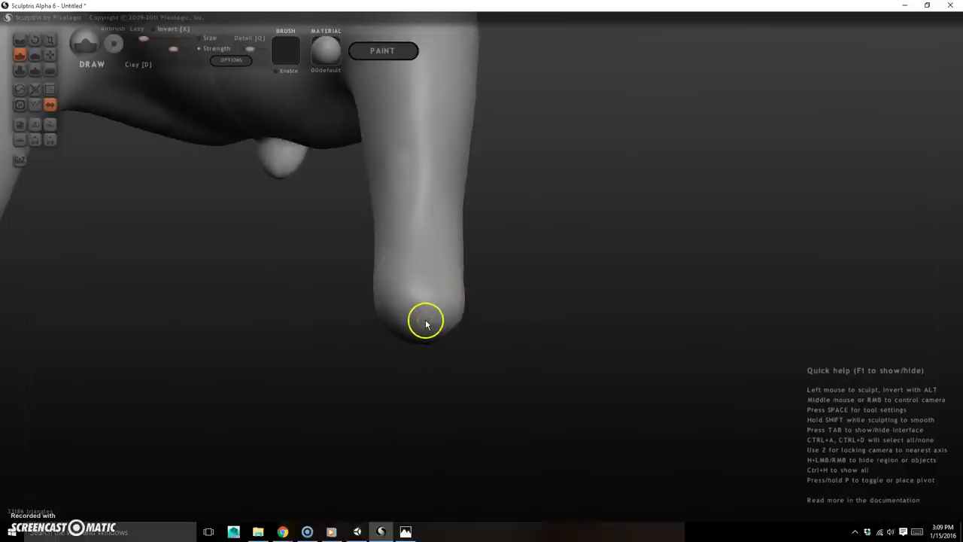
{"action": "right_click_drag", "start_coordinate": [389, 386], "coordinate": [406, 355]}
{"action": "key", "text": "d"}
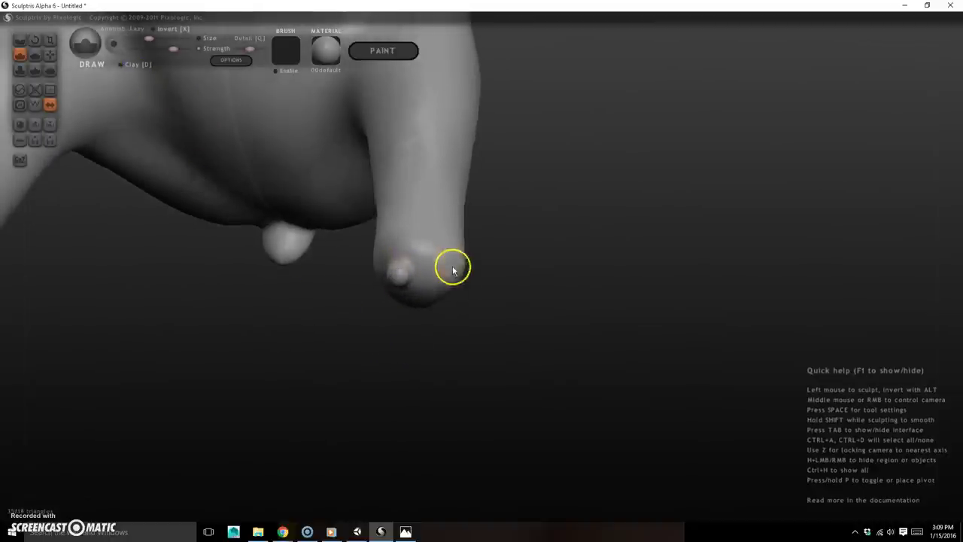
{"action": "right_click_drag", "start_coordinate": [425, 283], "coordinate": [456, 359]}
{"action": "right_click_drag", "start_coordinate": [462, 268], "coordinate": [484, 344]}
Stretch the hind foot's three nubs into long, pointed claws with Grab.
{"action": "key", "text": "g"}
{"action": "left_click_drag", "start_coordinate": [385, 322], "coordinate": [395, 339]}
{"action": "left_click_drag", "start_coordinate": [398, 287], "coordinate": [387, 366]}
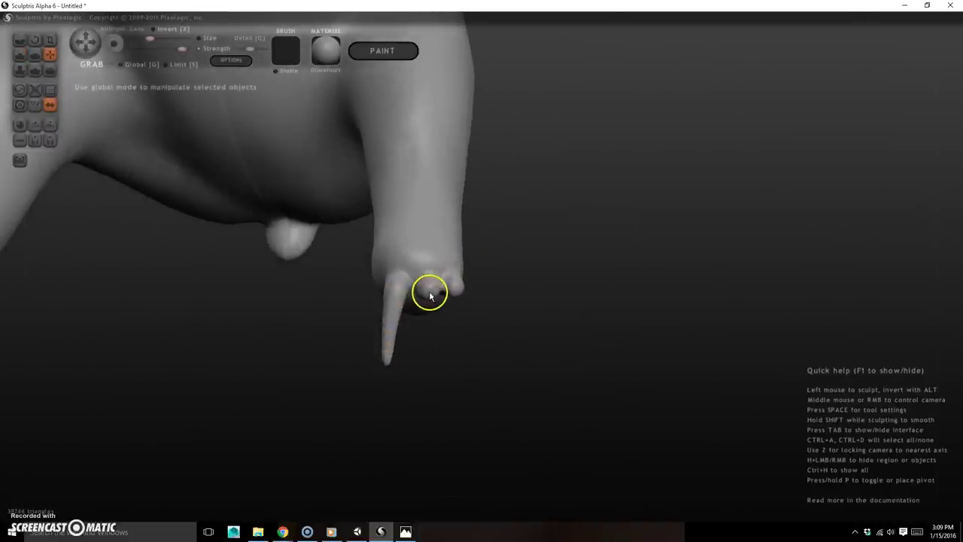
{"action": "right_click_drag", "start_coordinate": [423, 361], "coordinate": [524, 366]}
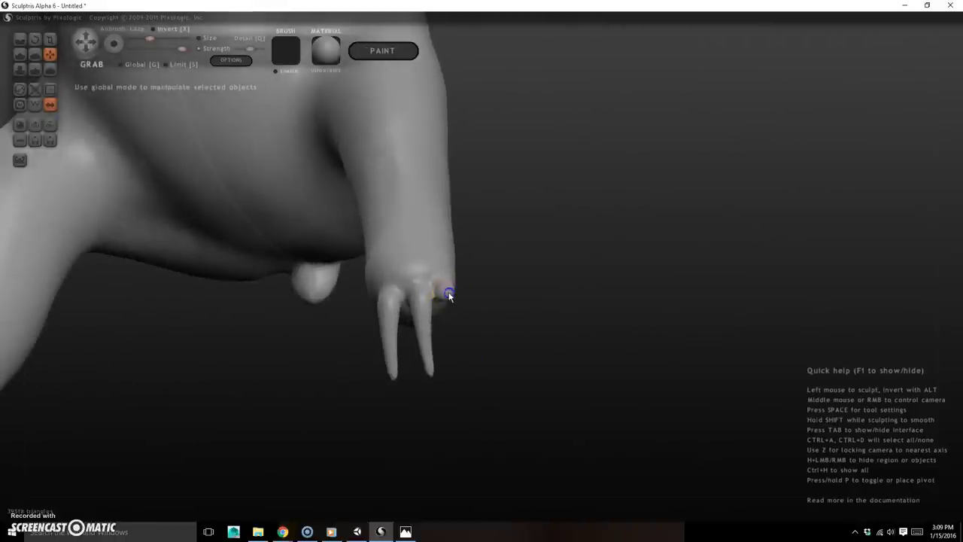
{"action": "right_click_drag", "start_coordinate": [461, 379], "coordinate": [455, 405]}
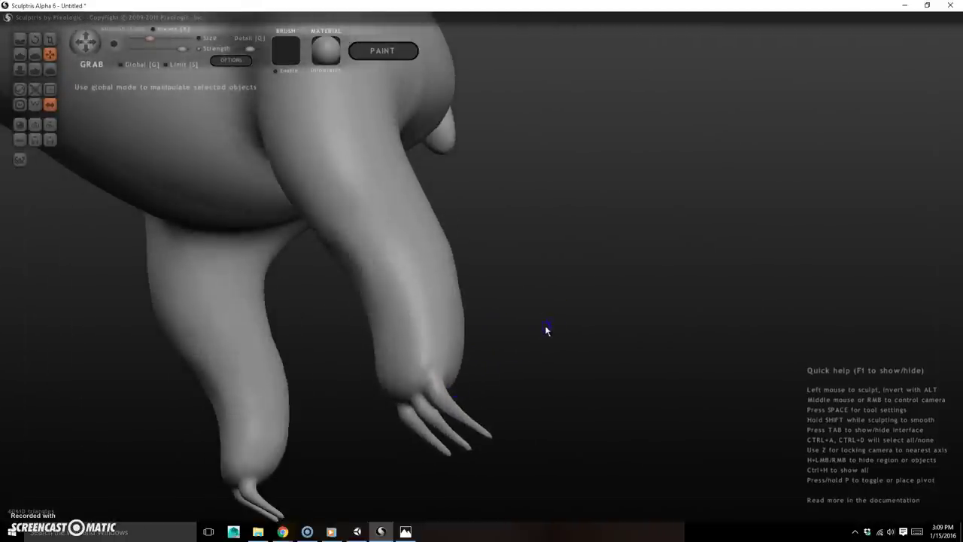
Adjust the shoulder and chest shape with an enlarged Grab brush.
{"action": "right_click_drag", "start_coordinate": [547, 333], "coordinate": [554, 339]}
{"action": "scroll", "coordinate": [297, 241], "scroll_direction": "down", "scroll_amount": 6}
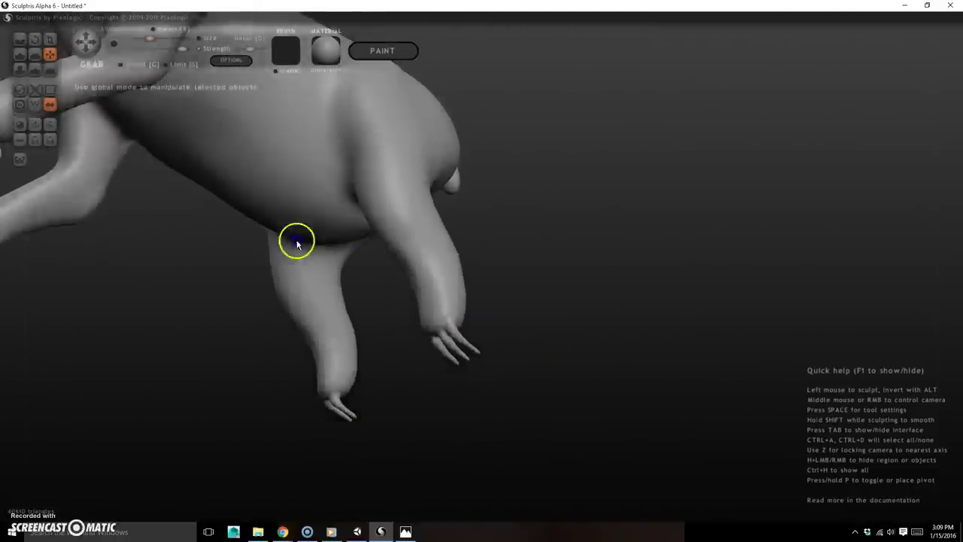
{"action": "right_click_drag", "start_coordinate": [536, 215], "coordinate": [571, 299]}
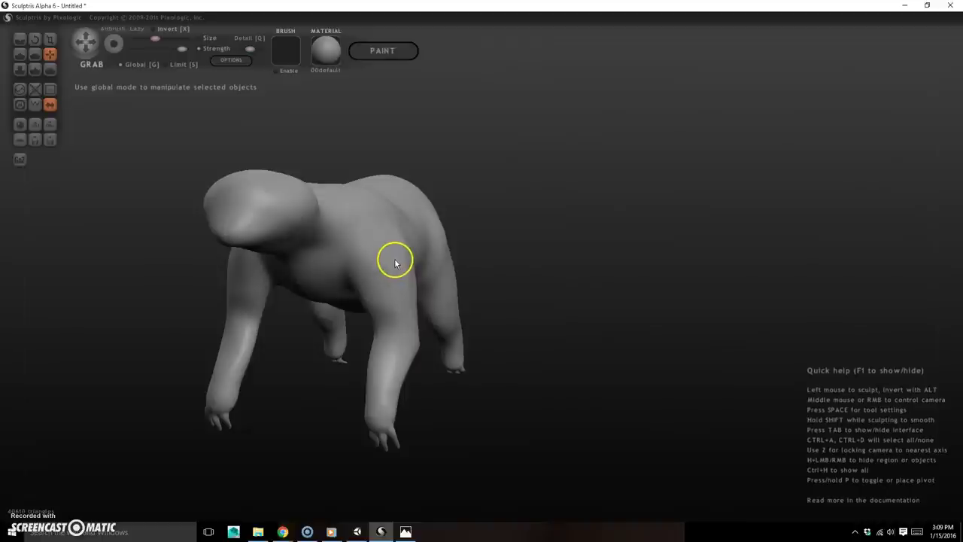
{"action": "scroll", "coordinate": [394, 263], "scroll_direction": "up", "scroll_amount": 2}
{"action": "left_click_drag", "start_coordinate": [395, 263], "coordinate": [376, 263]}
{"action": "left_click_drag", "start_coordinate": [523, 227], "coordinate": [561, 211]}
{"action": "right_click_drag", "start_coordinate": [561, 211], "coordinate": [556, 220]}
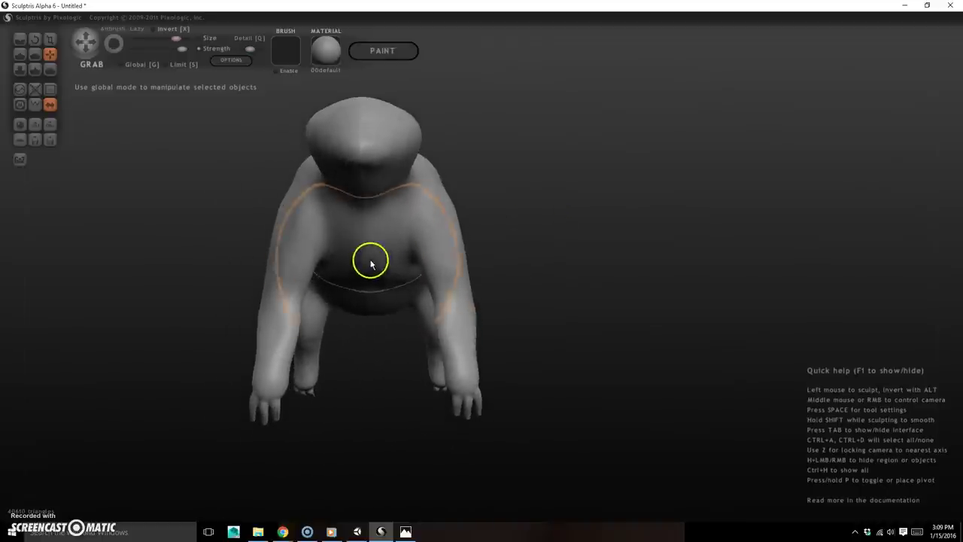
{"action": "right_click_drag", "start_coordinate": [371, 247], "coordinate": [636, 252]}
Push the top of the rump down slightly with a large Grab brush.
{"action": "right_click_drag", "start_coordinate": [389, 218], "coordinate": [568, 181]}
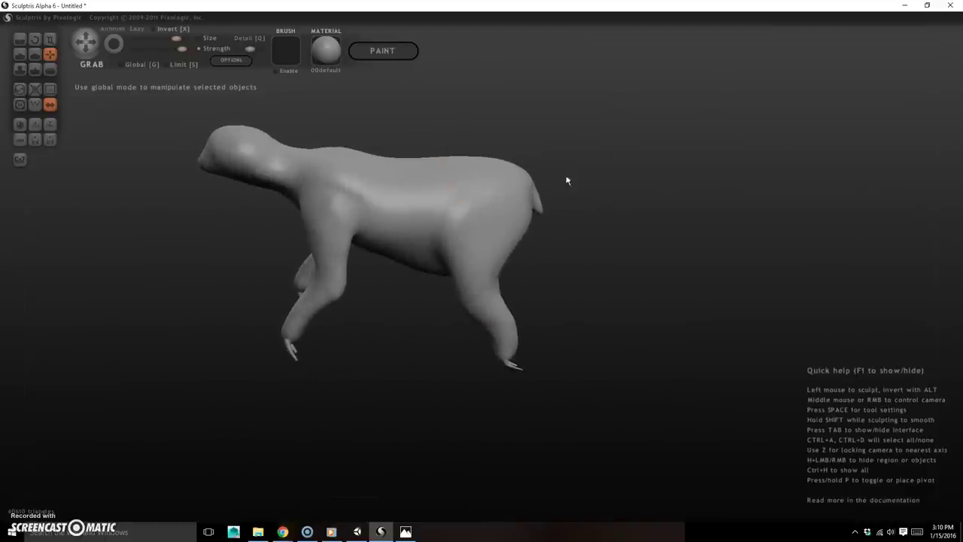
{"action": "left_click_drag", "start_coordinate": [519, 174], "coordinate": [516, 184]}
{"action": "scroll", "coordinate": [509, 182], "scroll_direction": "up", "scroll_amount": 2}
{"action": "scroll", "coordinate": [508, 180], "scroll_direction": "down", "scroll_amount": 2}
{"action": "scroll", "coordinate": [508, 180], "scroll_direction": "down", "scroll_amount": 4}
{"action": "scroll", "coordinate": [510, 181], "scroll_direction": "up", "scroll_amount": 2}
{"action": "scroll", "coordinate": [511, 179], "scroll_direction": "up", "scroll_amount": 1}
{"action": "left_click_drag", "start_coordinate": [511, 179], "coordinate": [510, 194]}
Switch to the Photos app and browse the sloth reference pictures for body, skeleton and face details.
{"action": "mouse_move", "coordinate": [620, 319]}
{"action": "right_mouse_down"}
{"action": "mouse_move", "coordinate": [462, 296]}
{"action": "mouse_move", "coordinate": [586, 283]}
{"action": "mouse_move", "coordinate": [522, 273]}
{"action": "mouse_move", "coordinate": [686, 290]}
{"action": "right_mouse_up"}
{"action": "mouse_move", "coordinate": [456, 387]}
{"action": "right_mouse_down", "text": "alt"}
{"action": "mouse_move", "coordinate": [640, 464]}
{"action": "mouse_move", "coordinate": [663, 302]}
{"action": "mouse_move", "coordinate": [544, 163]}
{"action": "mouse_move", "coordinate": [559, 154]}
{"action": "right_mouse_up", "text": "alt"}
{"action": "right_click_drag", "start_coordinate": [480, 171], "coordinate": [623, 211], "text": "ctrl"}
{"action": "mouse_move", "coordinate": [622, 211]}
{"action": "left_mouse_down"}
{"action": "mouse_move", "coordinate": [534, 155]}
{"action": "mouse_move", "coordinate": [586, 190]}
{"action": "left_mouse_up"}
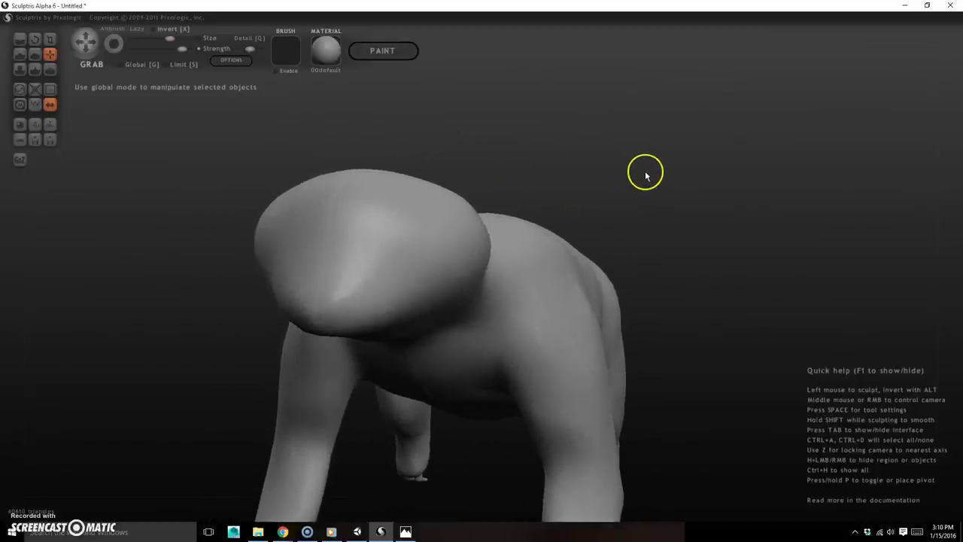
{"action": "left_click", "coordinate": [410, 534]}
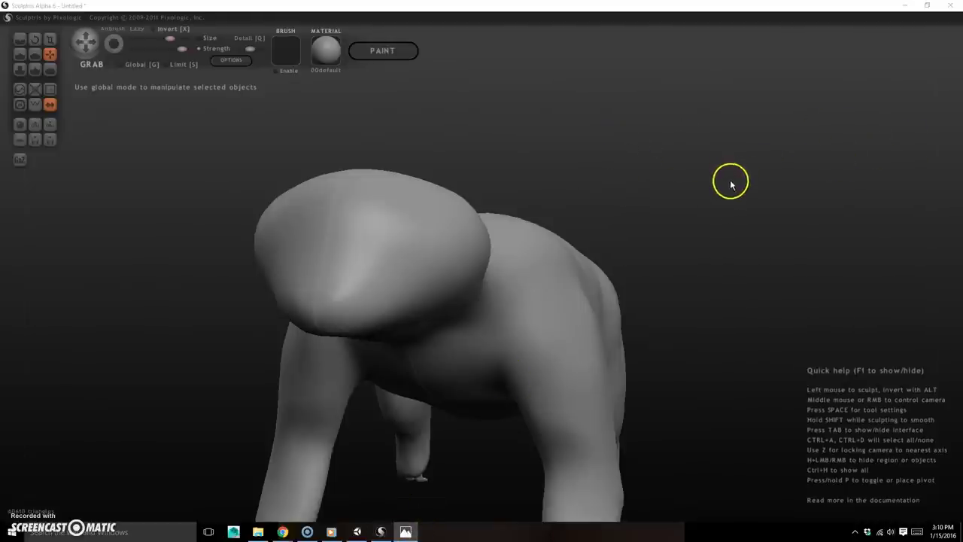
{"action": "mouse_move", "coordinate": [962, 107]}
{"action": "left_mouse_down"}
{"action": "mouse_move", "coordinate": [613, 144]}
{"action": "mouse_move", "coordinate": [369, 107]}
{"action": "left_mouse_up"}
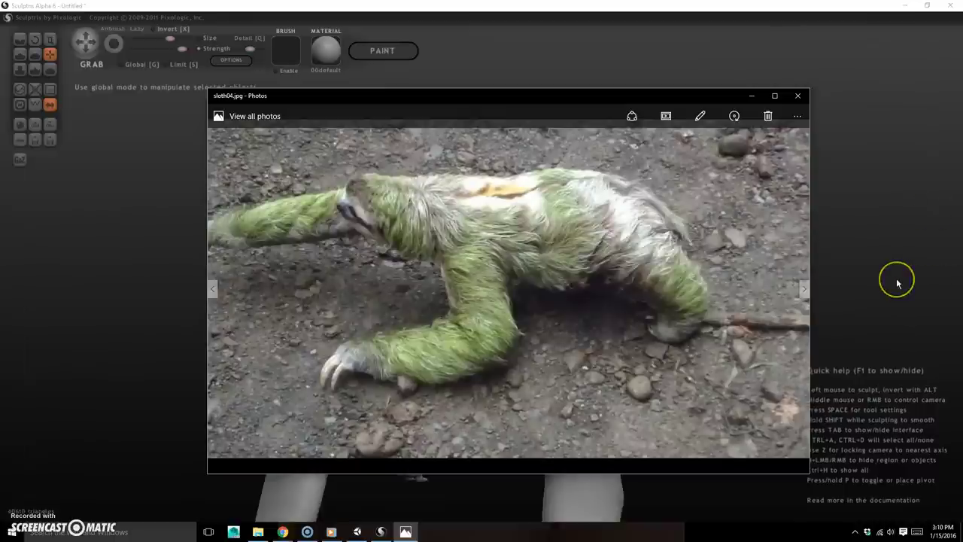
{"action": "key", "text": "Right"}
{"action": "key", "text": "Right"}
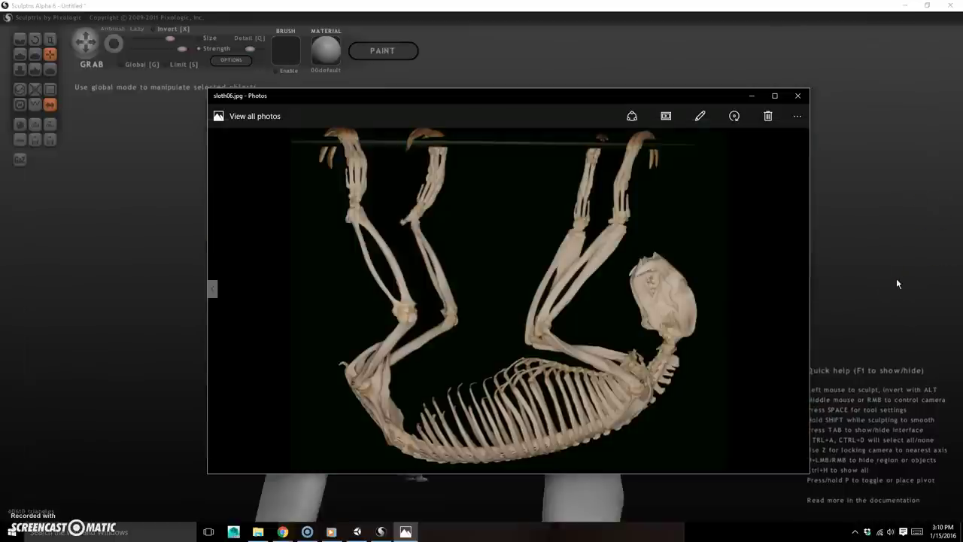
{"action": "left_click", "coordinate": [208, 286]}
{"action": "left_click", "coordinate": [208, 287]}
{"action": "left_click", "coordinate": [208, 287]}
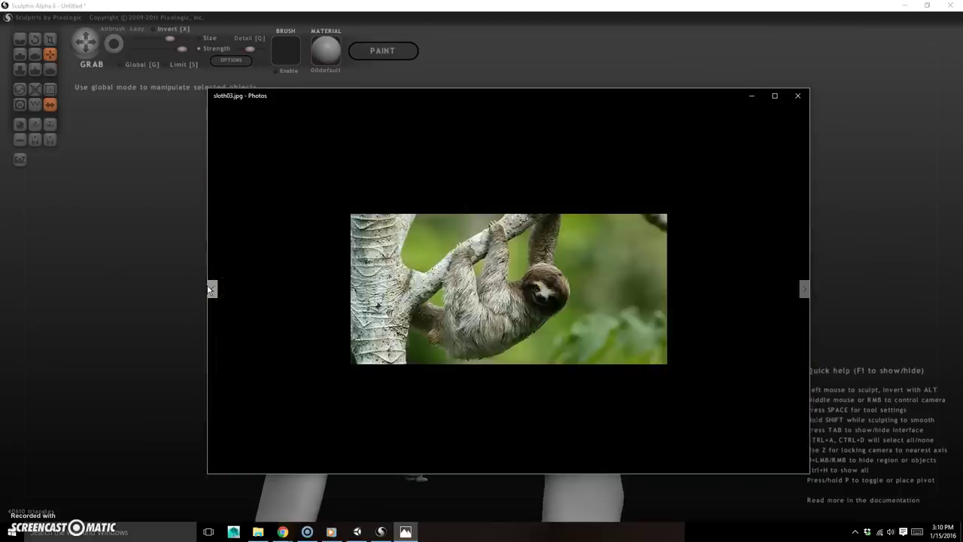
{"action": "left_click", "coordinate": [210, 289]}
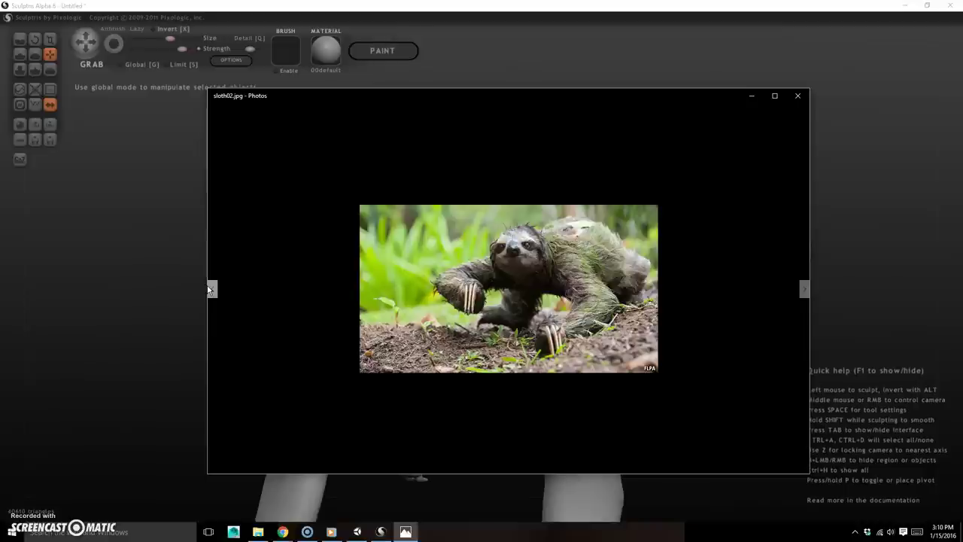
Bring up the sloth face close-up sloth01.jpg and move the Photos window away from the model.
{"action": "left_click", "coordinate": [211, 289]}
{"action": "left_click", "coordinate": [204, 412]}
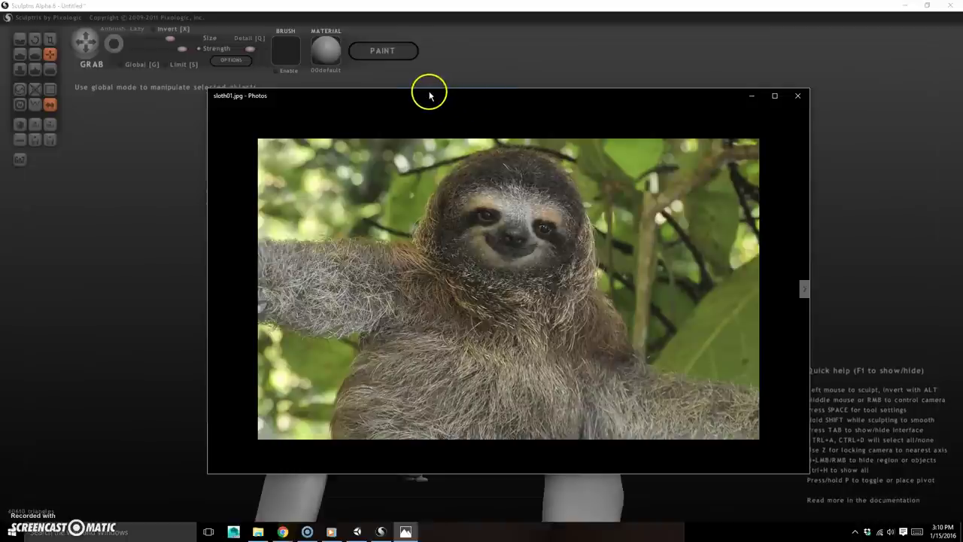
{"action": "left_click_drag", "start_coordinate": [523, 97], "coordinate": [962, 75]}
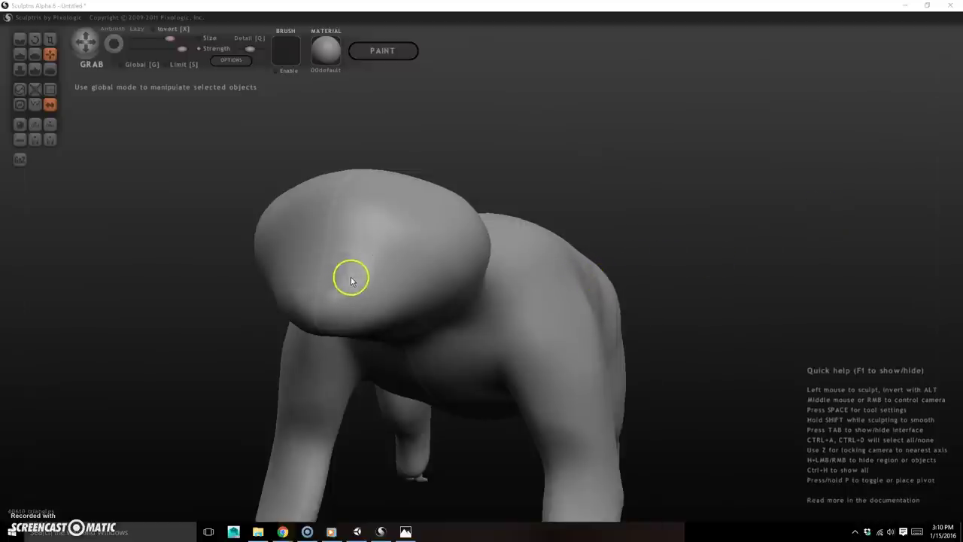
Build up a small nose at the tip of the muzzle with a small Draw brush.
{"action": "right_click_drag", "start_coordinate": [663, 254], "coordinate": [680, 240]}
{"action": "left_click", "coordinate": [20, 55]}
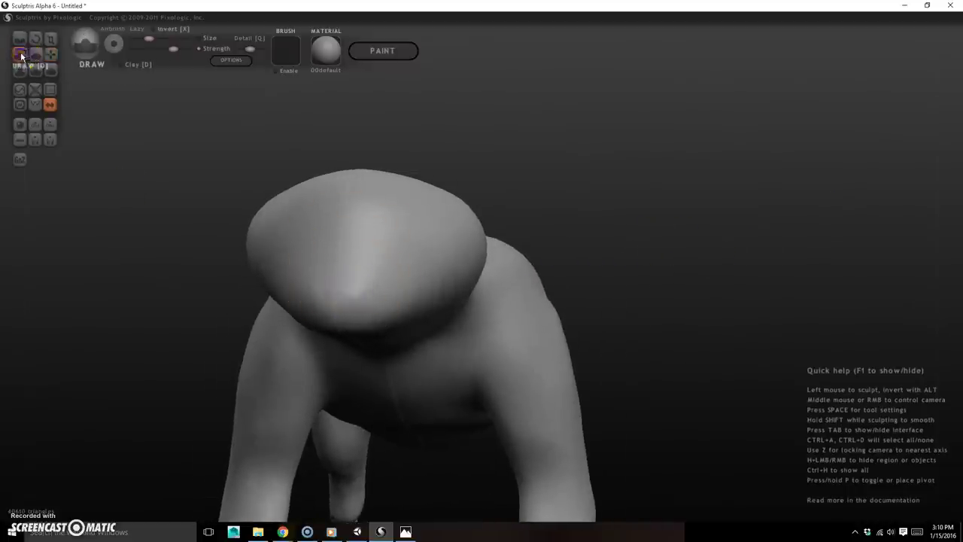
{"action": "scroll", "coordinate": [340, 301], "scroll_direction": "up", "scroll_amount": 1}
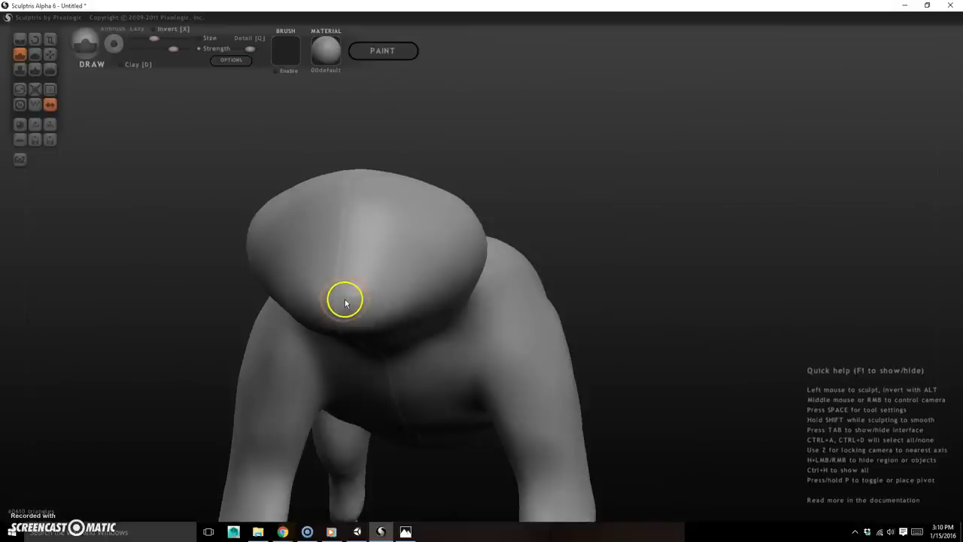
{"action": "scroll", "coordinate": [337, 300], "scroll_direction": "down", "scroll_amount": 1}
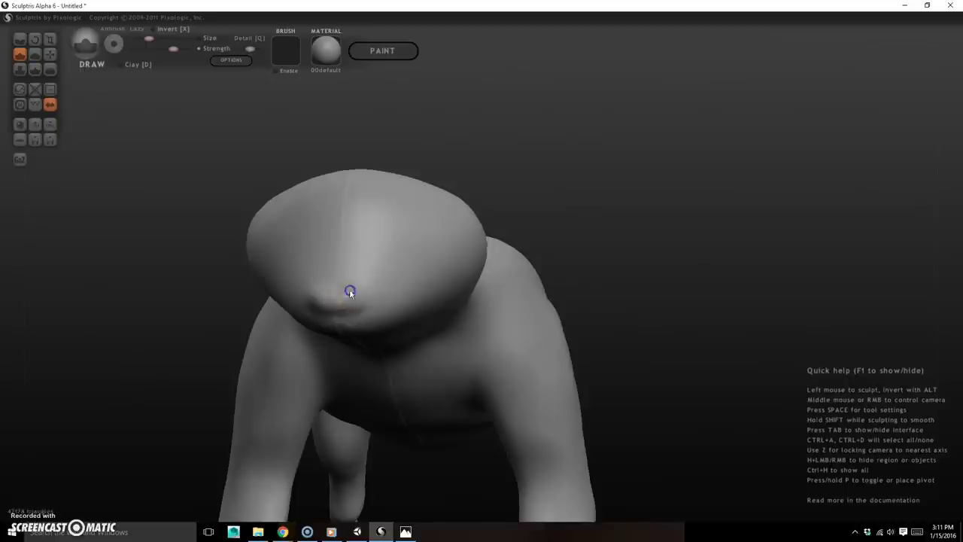
{"action": "right_click_drag", "start_coordinate": [622, 243], "coordinate": [611, 264]}
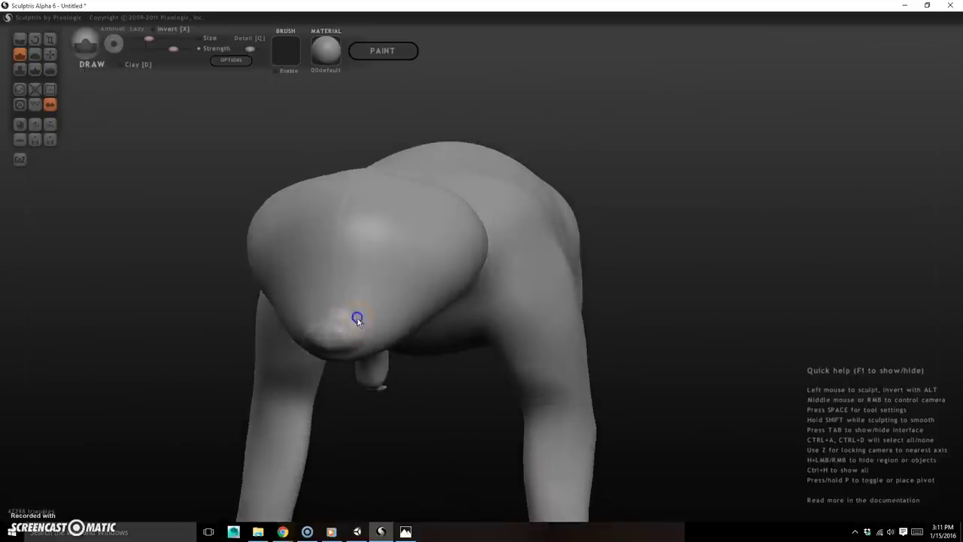
{"action": "right_click_drag", "start_coordinate": [665, 343], "coordinate": [678, 295]}
Build up the muzzle and cheeks on both sides of the nose with an enlarged Draw brush.
{"action": "mouse_move", "coordinate": [346, 260]}
{"action": "left_mouse_down"}
{"action": "mouse_move", "coordinate": [356, 253]}
{"action": "mouse_move", "coordinate": [373, 277]}
{"action": "mouse_move", "coordinate": [405, 271]}
{"action": "mouse_move", "coordinate": [406, 246]}
{"action": "left_mouse_up"}
{"action": "left_click_drag", "start_coordinate": [580, 268], "coordinate": [443, 257]}
{"action": "left_click_drag", "start_coordinate": [542, 235], "coordinate": [572, 211]}
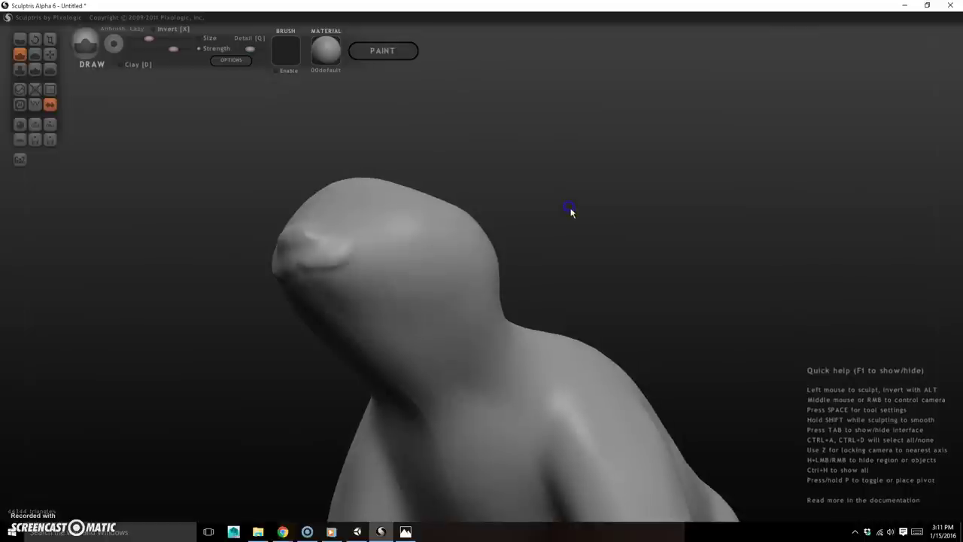
{"action": "scroll", "coordinate": [355, 286], "scroll_direction": "up", "scroll_amount": 3}
{"action": "mouse_move", "coordinate": [427, 277]}
{"action": "left_mouse_down"}
{"action": "mouse_move", "coordinate": [368, 293]}
{"action": "mouse_move", "coordinate": [446, 263]}
{"action": "left_mouse_up"}
{"action": "left_click_drag", "start_coordinate": [570, 225], "coordinate": [513, 270]}
{"action": "left_click_drag", "start_coordinate": [572, 195], "coordinate": [589, 141]}
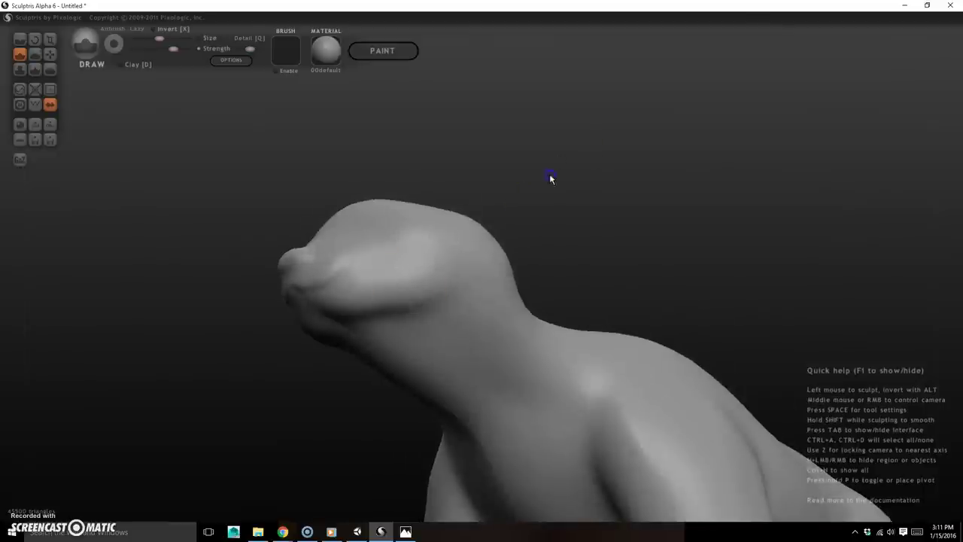
{"action": "left_click_drag", "start_coordinate": [550, 178], "coordinate": [586, 162]}
Carve in the area beneath the mouth with inverted Draw and refine the smiling mouth line.
{"action": "mouse_move", "coordinate": [329, 297]}
{"action": "left_mouse_down", "text": "alt"}
{"action": "mouse_move", "coordinate": [423, 299]}
{"action": "mouse_move", "coordinate": [361, 305]}
{"action": "mouse_move", "coordinate": [344, 366]}
{"action": "left_mouse_up", "text": "alt"}
{"action": "mouse_move", "coordinate": [597, 235]}
{"action": "left_mouse_down"}
{"action": "mouse_move", "coordinate": [588, 277]}
{"action": "mouse_move", "coordinate": [555, 303]}
{"action": "left_mouse_up"}
{"action": "left_click_drag", "start_coordinate": [443, 285], "coordinate": [504, 223]}
{"action": "left_click_drag", "start_coordinate": [577, 167], "coordinate": [662, 178]}
{"action": "left_click_drag", "start_coordinate": [469, 178], "coordinate": [617, 166]}
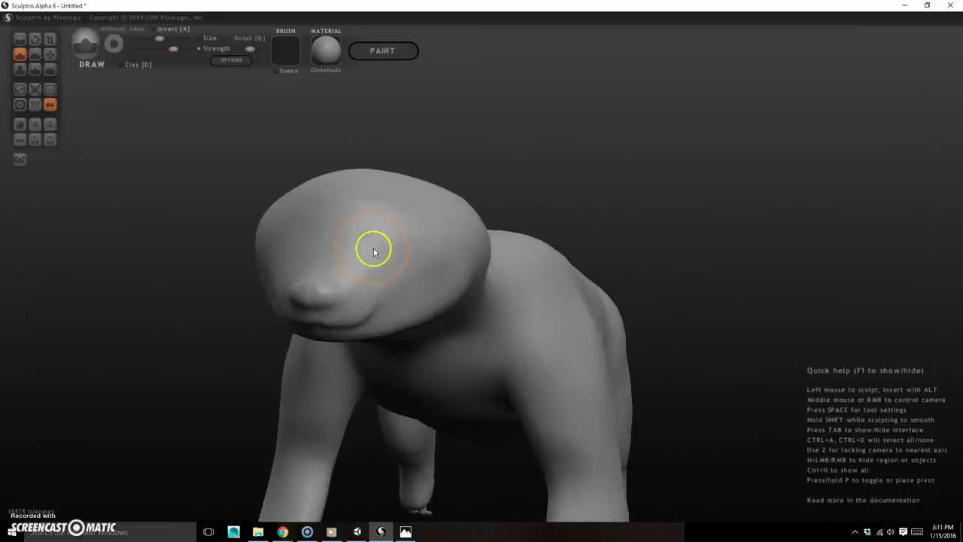
Carve symmetrical eye sockets into the face, deepening them with a smaller Draw brush.
{"action": "left_click_drag", "start_coordinate": [382, 244], "coordinate": [406, 238]}
{"action": "mouse_move", "coordinate": [601, 201]}
{"action": "left_mouse_down"}
{"action": "mouse_move", "coordinate": [679, 199]}
{"action": "mouse_move", "coordinate": [623, 195]}
{"action": "left_mouse_up"}
{"action": "right_click_drag", "start_coordinate": [623, 195], "coordinate": [525, 213]}
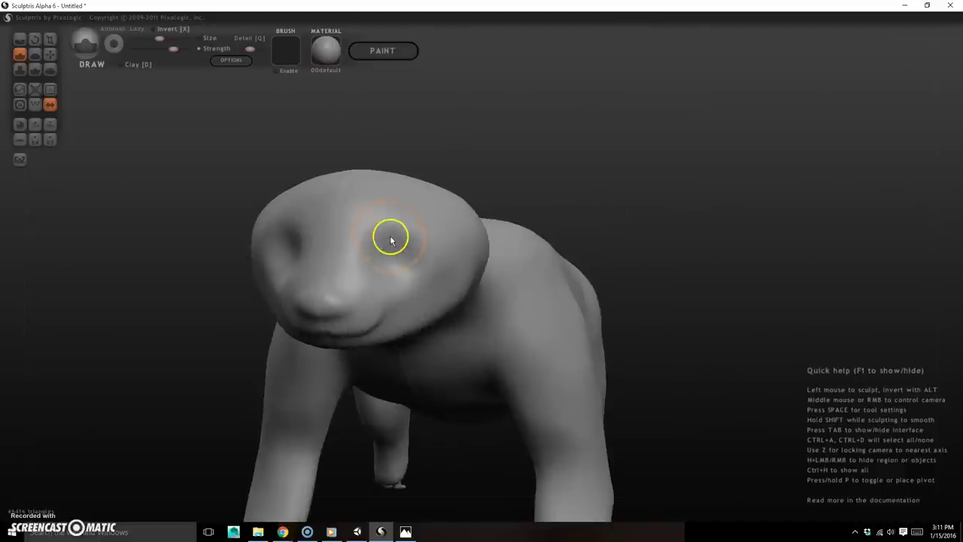
{"action": "scroll", "coordinate": [392, 241], "scroll_direction": "down", "scroll_amount": 5}
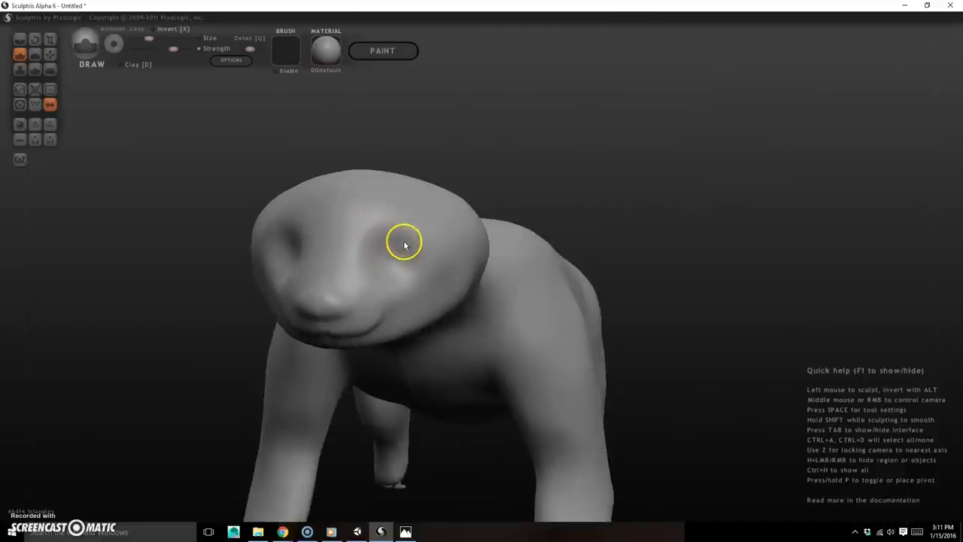
{"action": "left_click_drag", "start_coordinate": [419, 241], "coordinate": [403, 237]}
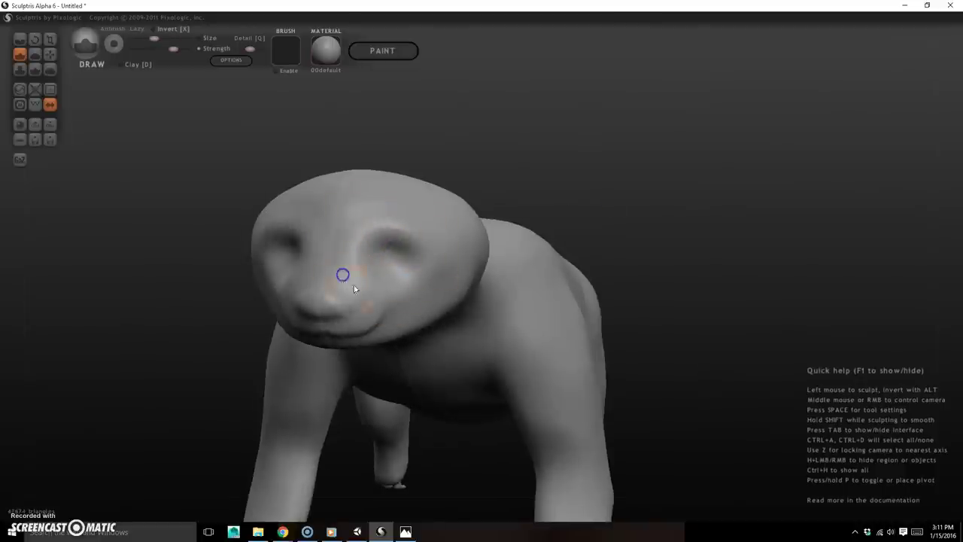
Raise soft ridges along the snout and cheeks around the eye sockets with Draw.
{"action": "mouse_move", "coordinate": [638, 232]}
{"action": "left_mouse_down"}
{"action": "mouse_move", "coordinate": [418, 264]}
{"action": "mouse_move", "coordinate": [379, 283]}
{"action": "left_mouse_up"}
{"action": "left_click_drag", "start_coordinate": [564, 189], "coordinate": [600, 176]}
{"action": "left_click_drag", "start_coordinate": [427, 256], "coordinate": [434, 270]}
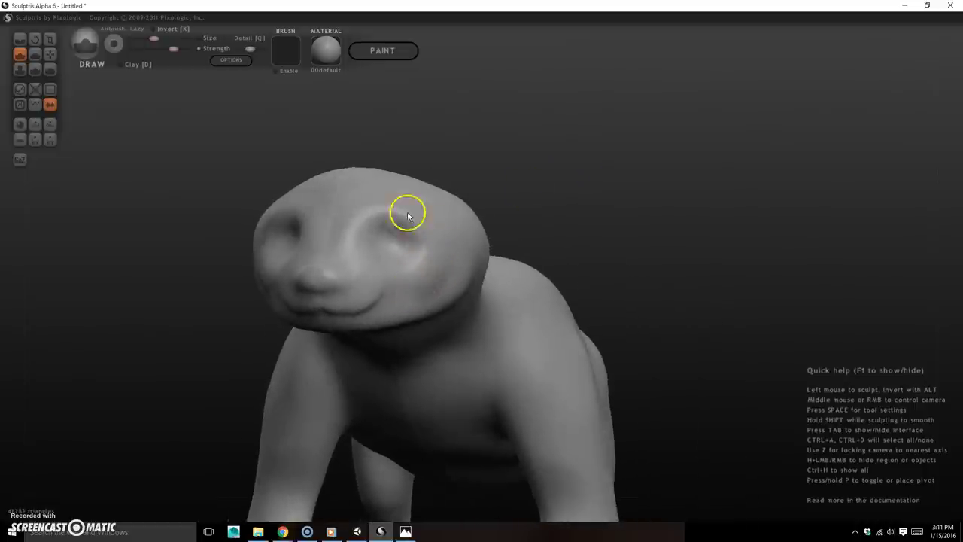
{"action": "left_click_drag", "start_coordinate": [606, 211], "coordinate": [654, 222]}
{"action": "scroll", "coordinate": [319, 202], "scroll_direction": "up", "scroll_amount": 5}
{"action": "scroll", "coordinate": [316, 202], "scroll_direction": "down", "scroll_amount": 3}
Shape the forehead and the sides of the head with a larger Draw brush.
{"action": "left_click_drag", "start_coordinate": [305, 197], "coordinate": [337, 195]}
{"action": "left_click_drag", "start_coordinate": [568, 205], "coordinate": [510, 195]}
{"action": "left_click_drag", "start_coordinate": [405, 154], "coordinate": [446, 209]}
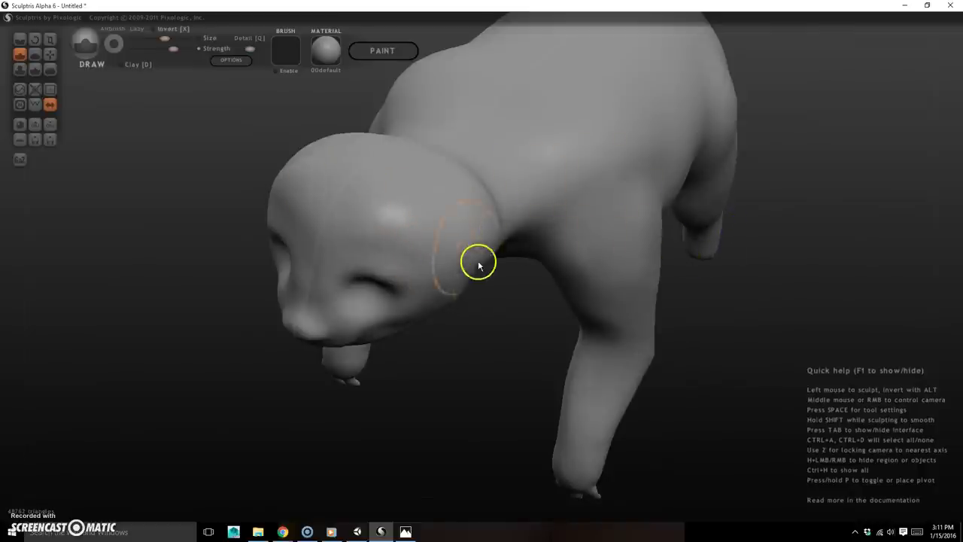
{"action": "mouse_move", "coordinate": [440, 238]}
{"action": "left_mouse_down"}
{"action": "mouse_move", "coordinate": [408, 241]}
{"action": "mouse_move", "coordinate": [317, 164]}
{"action": "left_mouse_up"}
{"action": "mouse_move", "coordinate": [483, 482]}
{"action": "left_mouse_down"}
{"action": "mouse_move", "coordinate": [478, 424]}
{"action": "mouse_move", "coordinate": [494, 383]}
{"action": "mouse_move", "coordinate": [462, 296]}
{"action": "mouse_move", "coordinate": [479, 336]}
{"action": "mouse_move", "coordinate": [522, 351]}
{"action": "left_mouse_up"}
{"action": "mouse_move", "coordinate": [522, 351]}
{"action": "right_mouse_down"}
{"action": "mouse_move", "coordinate": [578, 245]}
{"action": "mouse_move", "coordinate": [560, 240]}
{"action": "mouse_move", "coordinate": [580, 246]}
{"action": "mouse_move", "coordinate": [473, 204]}
{"action": "right_mouse_up"}
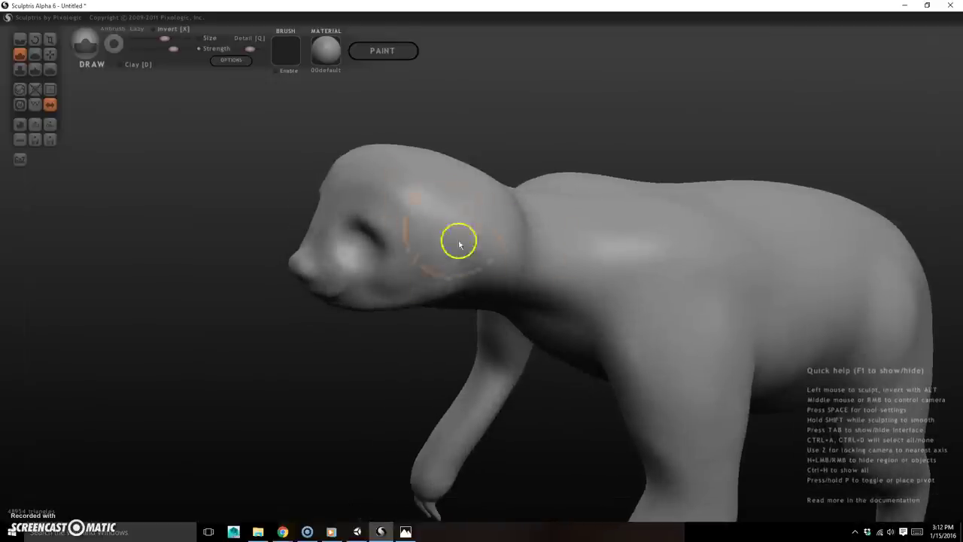
Sculpt contours around the sides of the head, jaw and neck with a smaller Draw brush, undoing one unwanted stroke.
{"action": "scroll", "coordinate": [446, 218], "scroll_direction": "down", "scroll_amount": 3, "text": "shift"}
{"action": "mouse_move", "coordinate": [427, 176]}
{"action": "left_mouse_down"}
{"action": "mouse_move", "coordinate": [473, 251]}
{"action": "mouse_move", "coordinate": [360, 150]}
{"action": "left_mouse_up"}
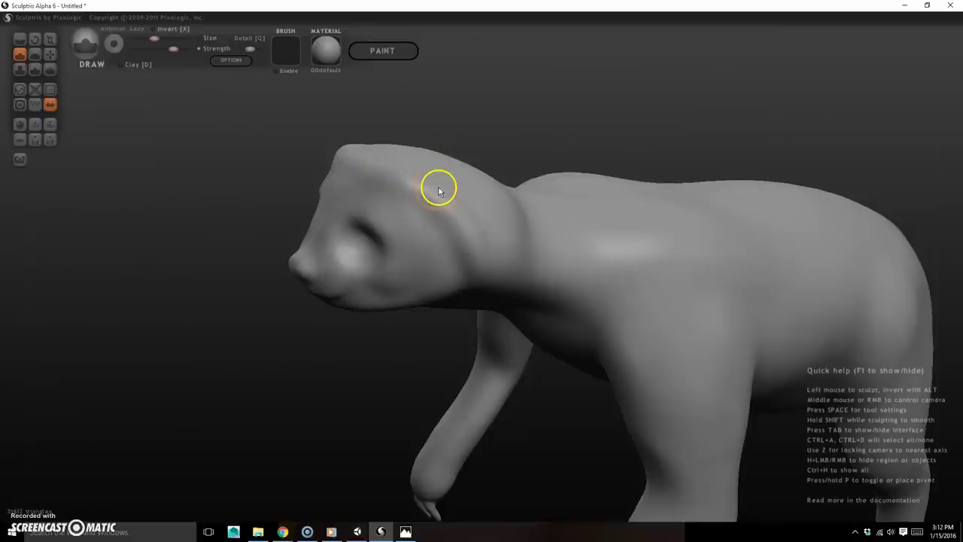
{"action": "key", "text": "ctrl+z"}
{"action": "mouse_move", "coordinate": [517, 115]}
{"action": "left_mouse_down"}
{"action": "mouse_move", "coordinate": [583, 98]}
{"action": "mouse_move", "coordinate": [601, 81]}
{"action": "mouse_move", "coordinate": [493, 114]}
{"action": "left_mouse_up"}
{"action": "left_click_drag", "start_coordinate": [421, 177], "coordinate": [469, 256]}
{"action": "mouse_move", "coordinate": [535, 186]}
{"action": "left_mouse_down"}
{"action": "mouse_move", "coordinate": [553, 140]}
{"action": "mouse_move", "coordinate": [559, 157]}
{"action": "left_mouse_up"}
{"action": "mouse_move", "coordinate": [559, 202]}
{"action": "left_mouse_down"}
{"action": "mouse_move", "coordinate": [521, 283]}
{"action": "mouse_move", "coordinate": [514, 277]}
{"action": "left_mouse_up"}
{"action": "left_click_drag", "start_coordinate": [506, 175], "coordinate": [498, 246]}
{"action": "left_click_drag", "start_coordinate": [619, 131], "coordinate": [605, 156]}
{"action": "left_click_drag", "start_coordinate": [557, 212], "coordinate": [537, 264]}
{"action": "left_click_drag", "start_coordinate": [646, 141], "coordinate": [634, 204]}
{"action": "left_click_drag", "start_coordinate": [594, 255], "coordinate": [550, 312]}
{"action": "left_click_drag", "start_coordinate": [632, 257], "coordinate": [593, 315]}
{"action": "left_click_drag", "start_coordinate": [671, 135], "coordinate": [615, 247]}
{"action": "left_click_drag", "start_coordinate": [578, 285], "coordinate": [538, 334]}
{"action": "left_click_drag", "start_coordinate": [486, 292], "coordinate": [476, 349]}
{"action": "left_click_drag", "start_coordinate": [419, 421], "coordinate": [463, 368]}
{"action": "left_click_drag", "start_coordinate": [466, 289], "coordinate": [428, 359]}
{"action": "left_click_drag", "start_coordinate": [323, 419], "coordinate": [437, 478]}
{"action": "right_click_drag", "start_coordinate": [437, 481], "coordinate": [504, 181]}
Reshape the eye sockets and brows slightly with Grab.
{"action": "key", "text": "g"}
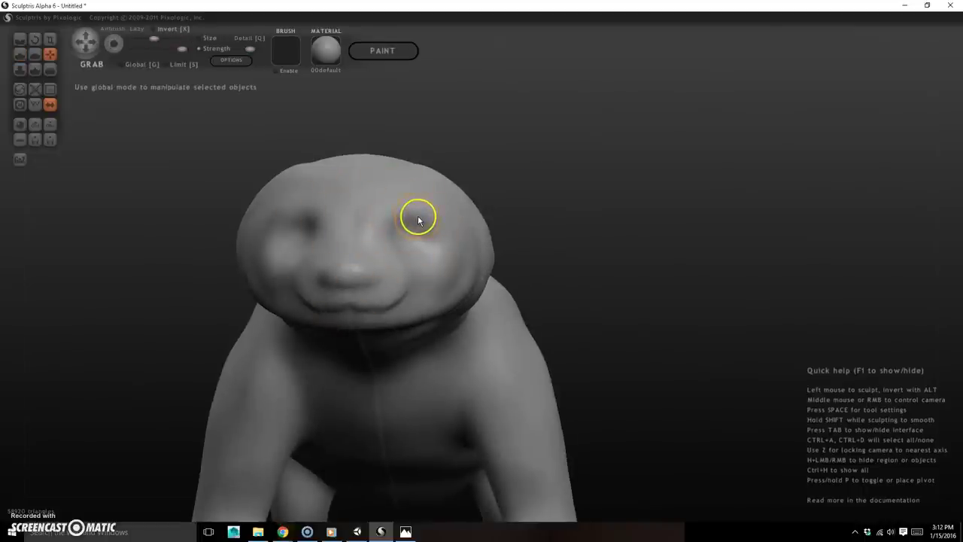
{"action": "left_click_drag", "start_coordinate": [419, 213], "coordinate": [418, 220]}
{"action": "left_click_drag", "start_coordinate": [583, 197], "coordinate": [543, 213]}
{"action": "left_click_drag", "start_coordinate": [377, 227], "coordinate": [415, 221]}
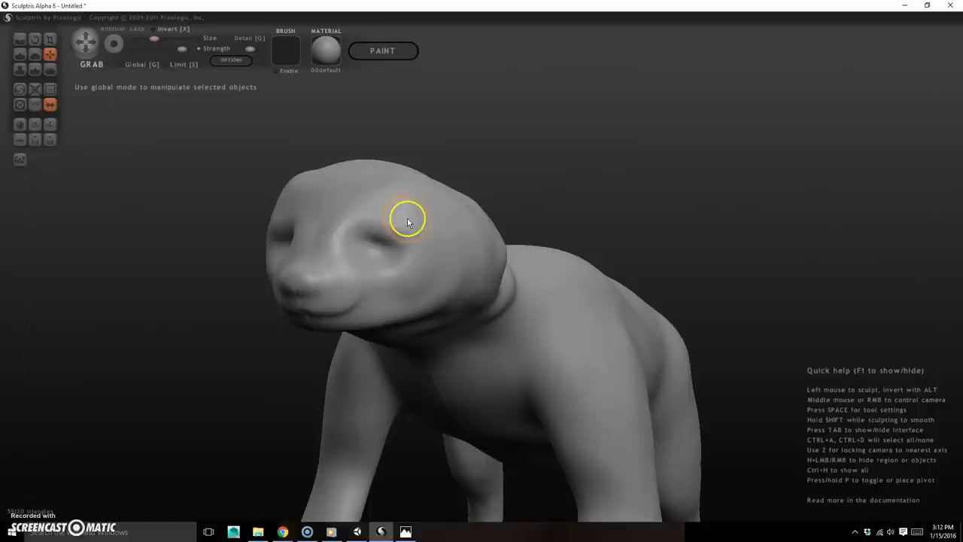
Deepen the eye sockets and accentuate the brows above them with Draw.
{"action": "key", "text": "d"}
{"action": "left_click_drag", "start_coordinate": [581, 181], "coordinate": [535, 196]}
{"action": "left_click_drag", "start_coordinate": [355, 235], "coordinate": [392, 247]}
{"action": "mouse_move", "coordinate": [596, 112]}
{"action": "left_mouse_down"}
{"action": "mouse_move", "coordinate": [718, 108]}
{"action": "mouse_move", "coordinate": [625, 104]}
{"action": "left_mouse_up"}
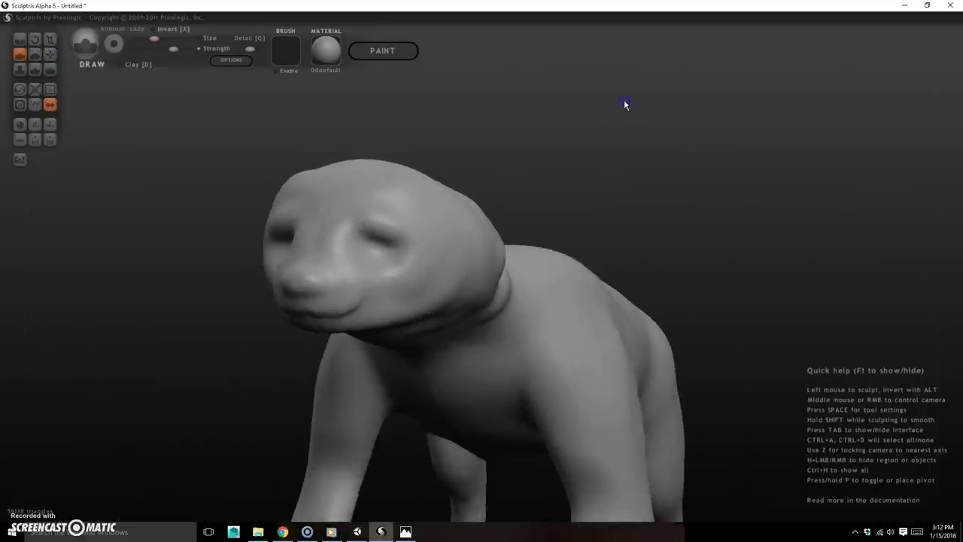
Try masking an eye shape inside each socket, sculpting around it with a small Draw brush, and inverting the mask.
{"action": "right_click_drag", "start_coordinate": [606, 210], "coordinate": [640, 213]}
{"action": "right_click_drag", "start_coordinate": [523, 203], "coordinate": [685, 273], "text": "alt"}
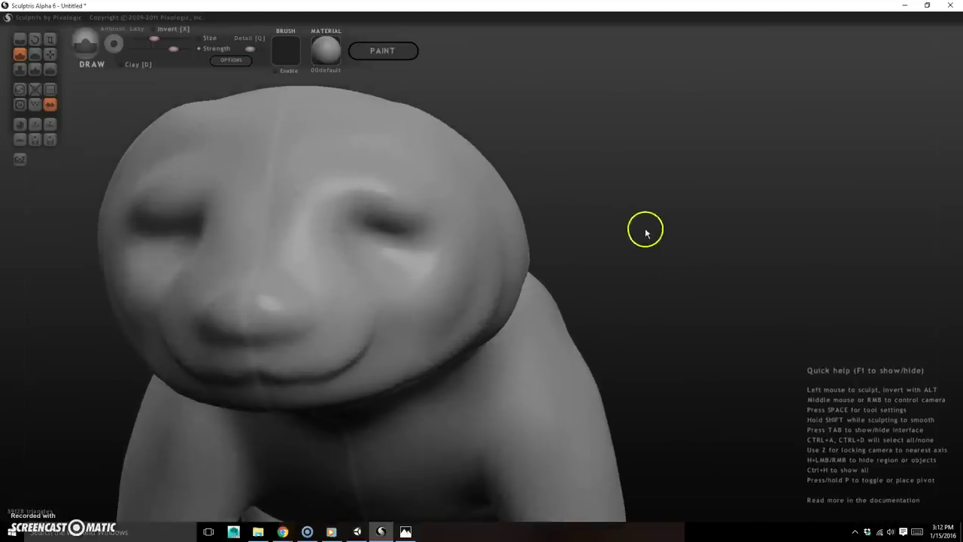
{"action": "right_click_drag", "start_coordinate": [646, 234], "coordinate": [654, 242], "text": "alt"}
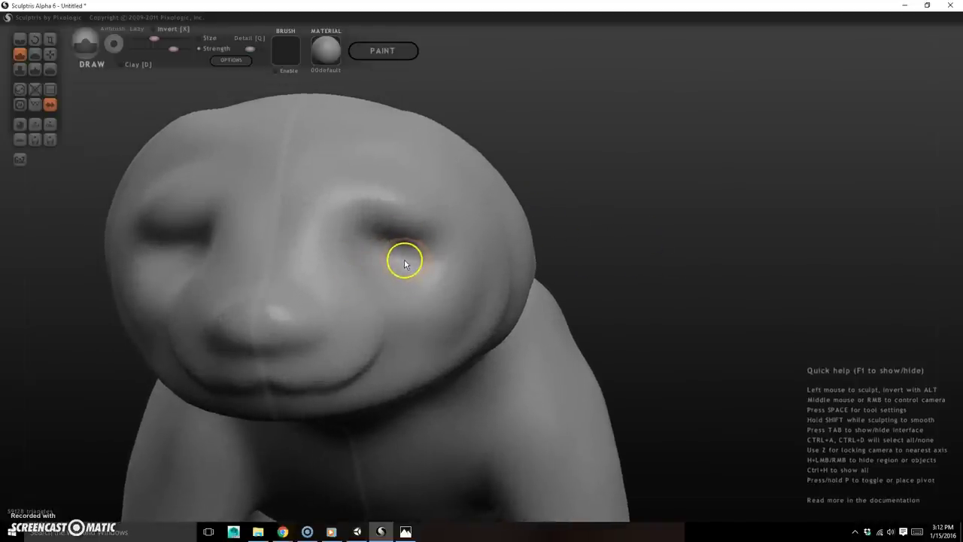
{"action": "scroll", "coordinate": [397, 264], "scroll_direction": "up", "scroll_amount": 2}
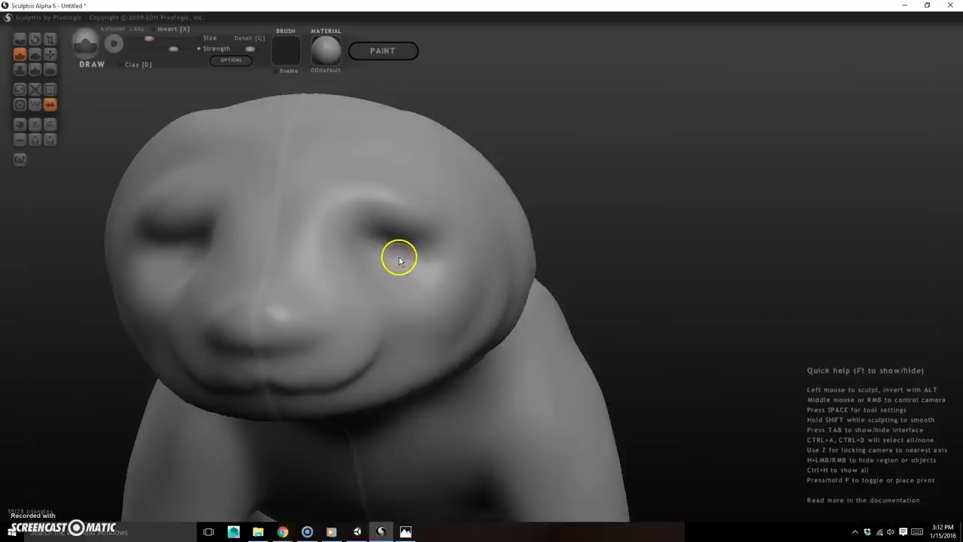
{"action": "mouse_move", "coordinate": [400, 261]}
{"action": "left_mouse_down", "text": "ctrl"}
{"action": "mouse_move", "coordinate": [376, 258]}
{"action": "mouse_move", "coordinate": [395, 264]}
{"action": "left_mouse_up", "text": "ctrl"}
{"action": "mouse_move", "coordinate": [453, 228]}
{"action": "left_mouse_down"}
{"action": "mouse_move", "coordinate": [411, 268]}
{"action": "mouse_move", "coordinate": [404, 235]}
{"action": "mouse_move", "coordinate": [383, 208]}
{"action": "mouse_move", "coordinate": [400, 196]}
{"action": "left_mouse_up"}
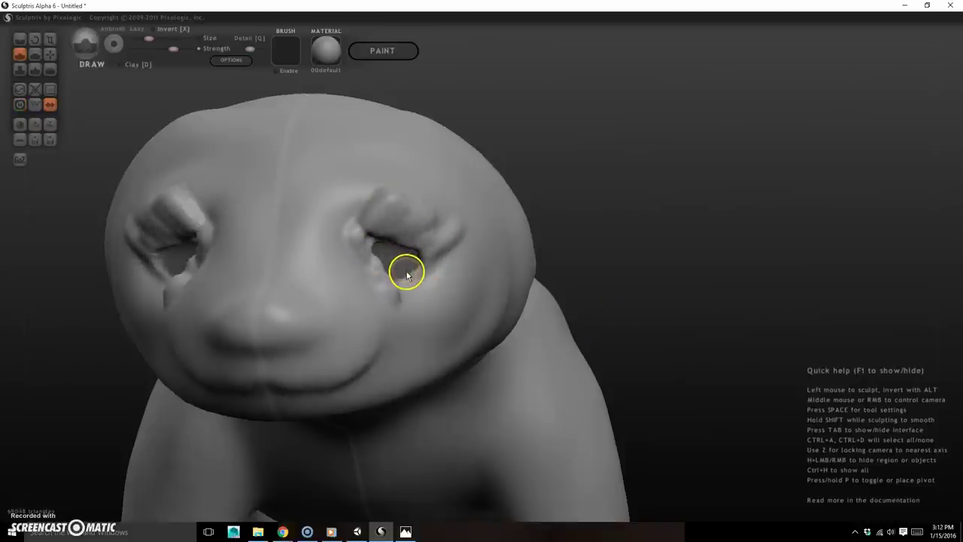
{"action": "left_click_drag", "start_coordinate": [409, 280], "coordinate": [409, 275], "text": "shift"}
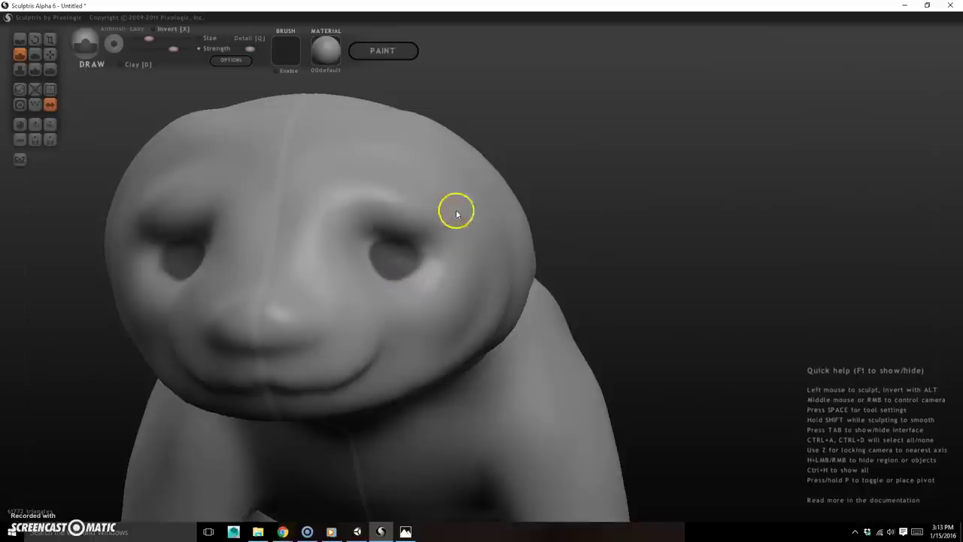
{"action": "right_click", "coordinate": [623, 171]}
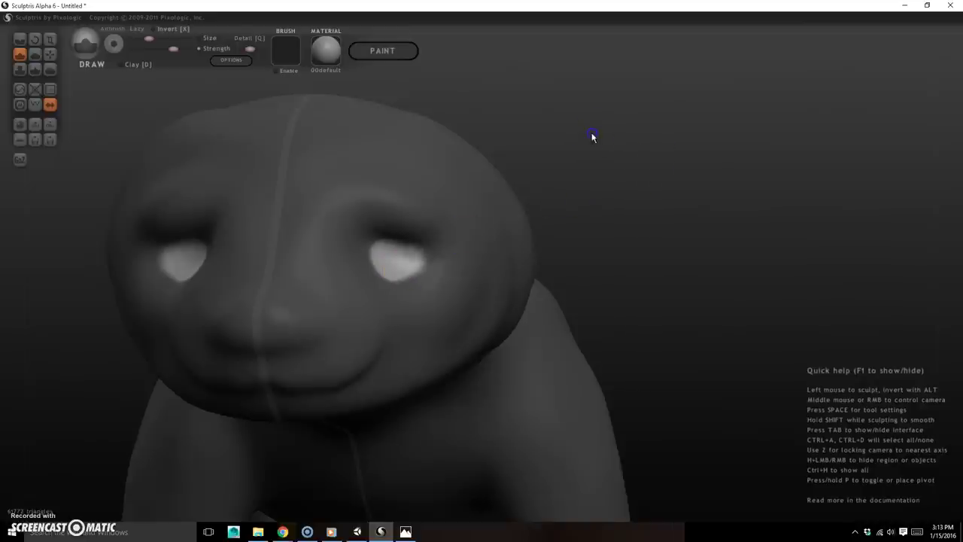
{"action": "key", "text": "Delete"}
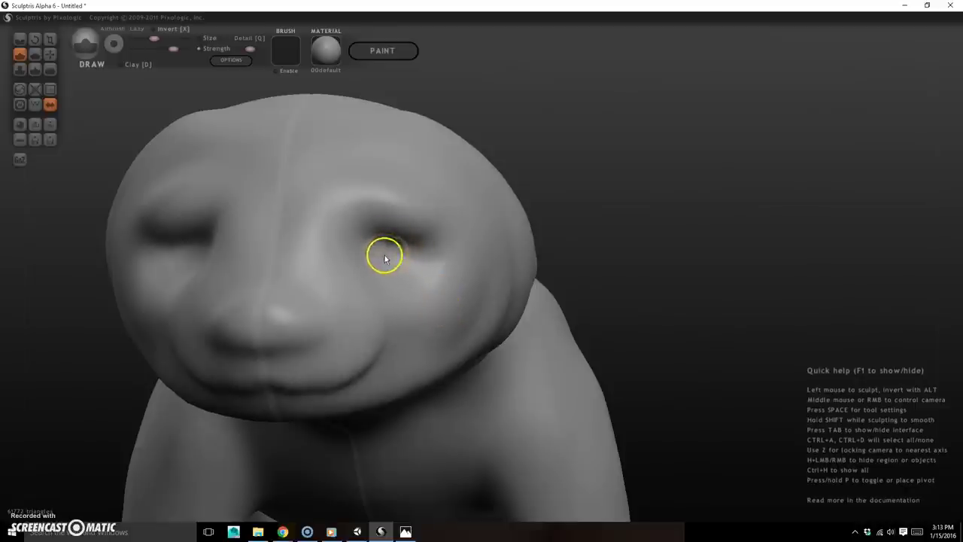
Dent the eye sockets slightly and mask a round eye shape inside each one.
{"action": "key", "text": "m"}
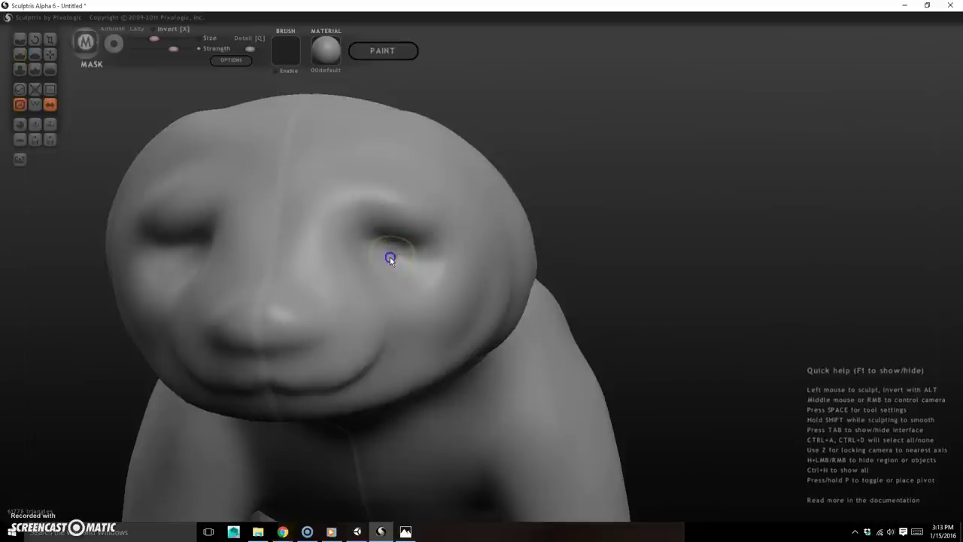
{"action": "key", "text": "d"}
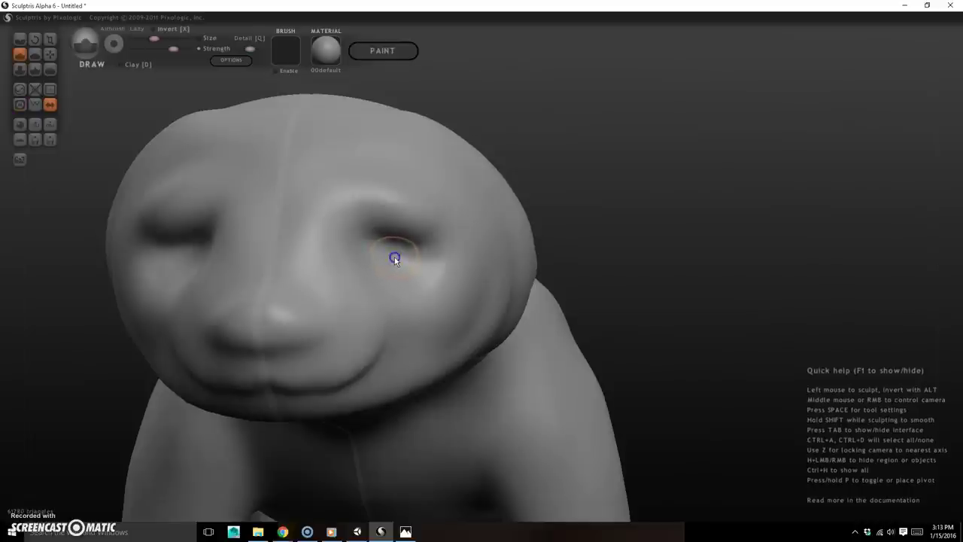
{"action": "left_click_drag", "start_coordinate": [395, 256], "coordinate": [392, 253], "text": "ctrl"}
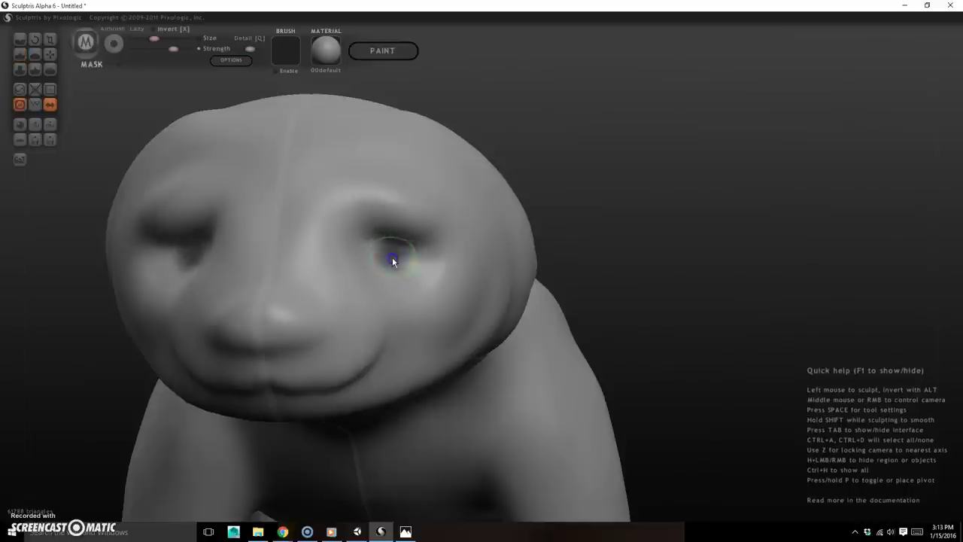
{"action": "key", "text": "m"}
{"action": "key", "text": "space"}
{"action": "key", "text": "bracketleft"}
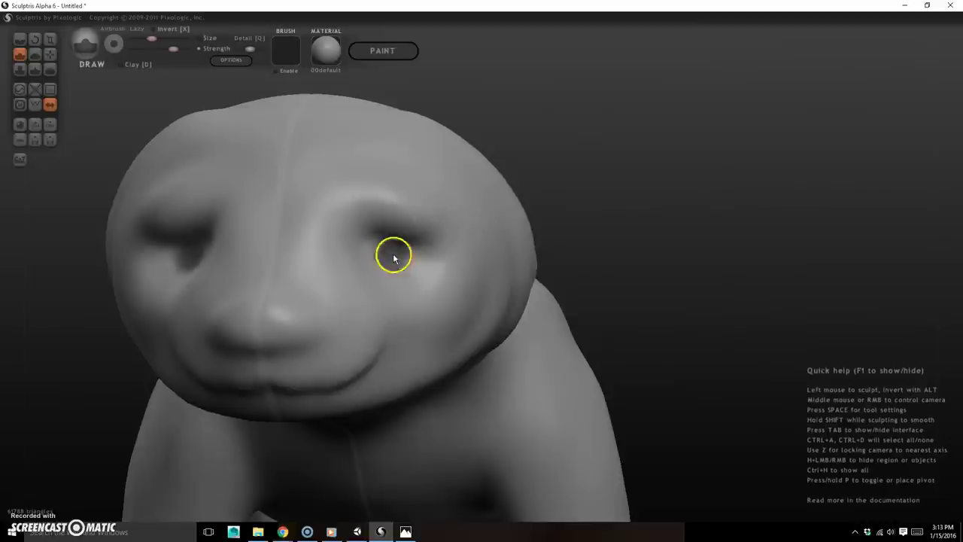
{"action": "key", "text": "m"}
Build up raised rims around the masked eyes with the Draw brush.
{"action": "left_click_drag", "start_coordinate": [631, 250], "coordinate": [602, 246]}
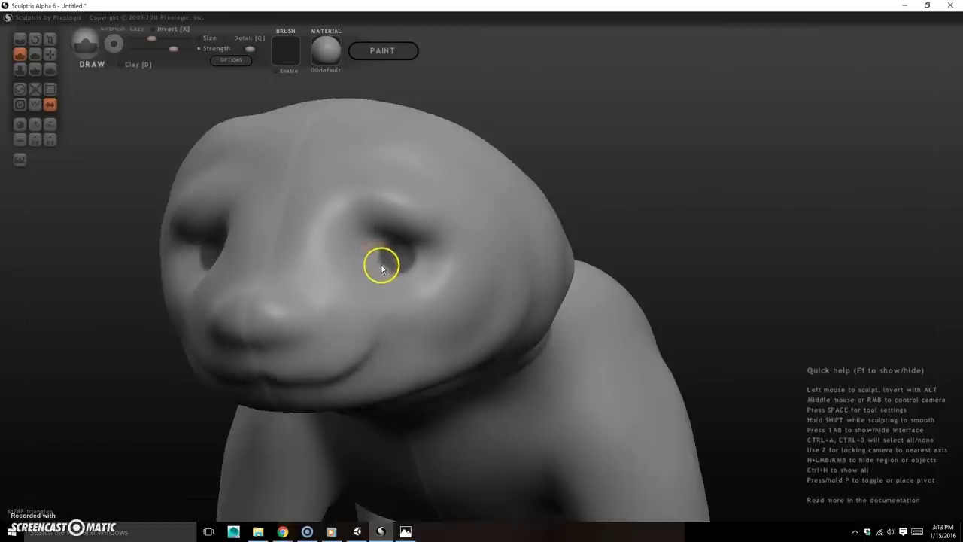
{"action": "right_click_drag", "start_coordinate": [655, 216], "coordinate": [723, 223]}
{"action": "right_click_drag", "start_coordinate": [581, 261], "coordinate": [464, 260]}
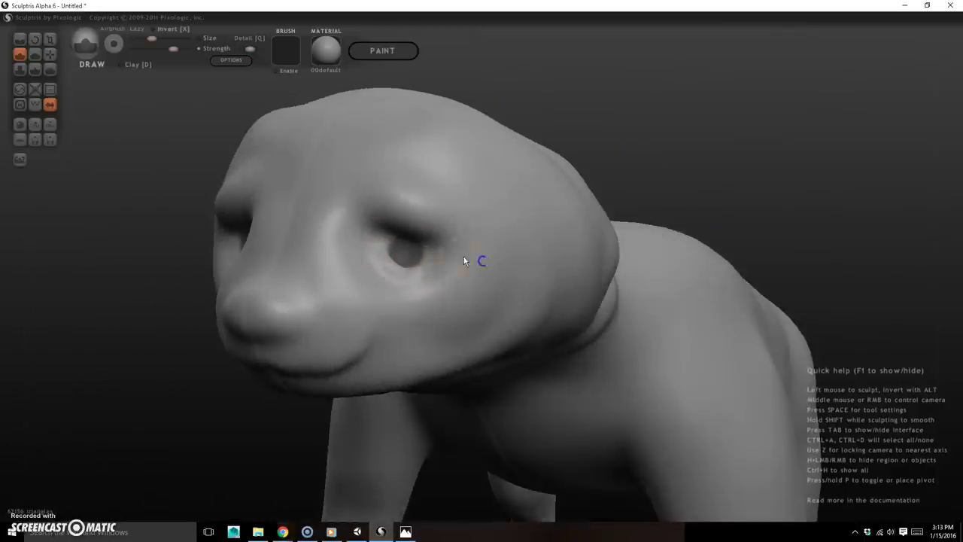
{"action": "left_click_drag", "start_coordinate": [405, 274], "coordinate": [434, 261]}
Sculpt the upper and lower eyelids around the masked eyes with a smaller Draw brush.
{"action": "mouse_move", "coordinate": [627, 172]}
{"action": "right_mouse_down"}
{"action": "mouse_move", "coordinate": [699, 155]}
{"action": "mouse_move", "coordinate": [662, 170]}
{"action": "right_mouse_up"}
{"action": "scroll", "coordinate": [404, 251], "scroll_direction": "up", "scroll_amount": 3}
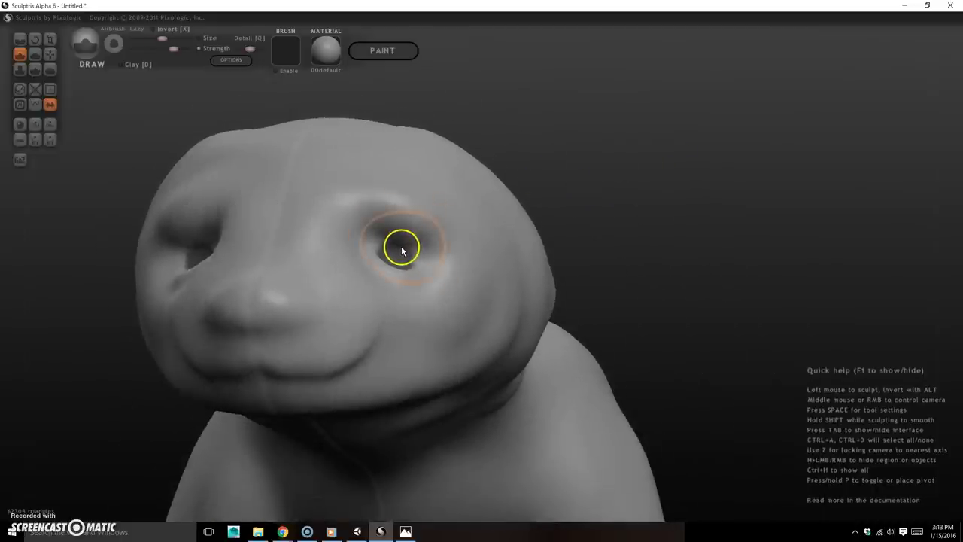
{"action": "scroll", "coordinate": [402, 251], "scroll_direction": "down", "scroll_amount": 3}
{"action": "left_click_drag", "start_coordinate": [386, 241], "coordinate": [423, 266]}
{"action": "mouse_move", "coordinate": [617, 218]}
{"action": "left_mouse_down"}
{"action": "mouse_move", "coordinate": [674, 237]}
{"action": "mouse_move", "coordinate": [664, 245]}
{"action": "left_mouse_up"}
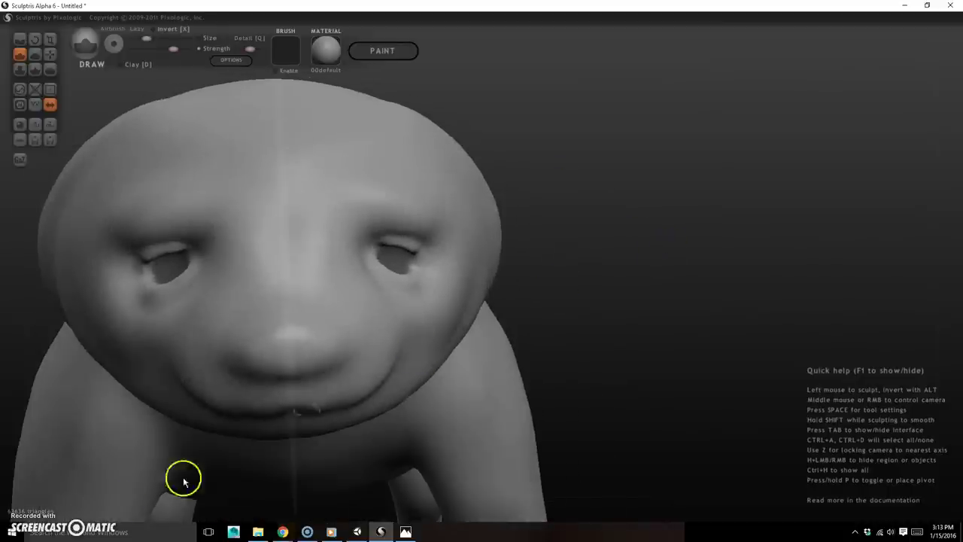